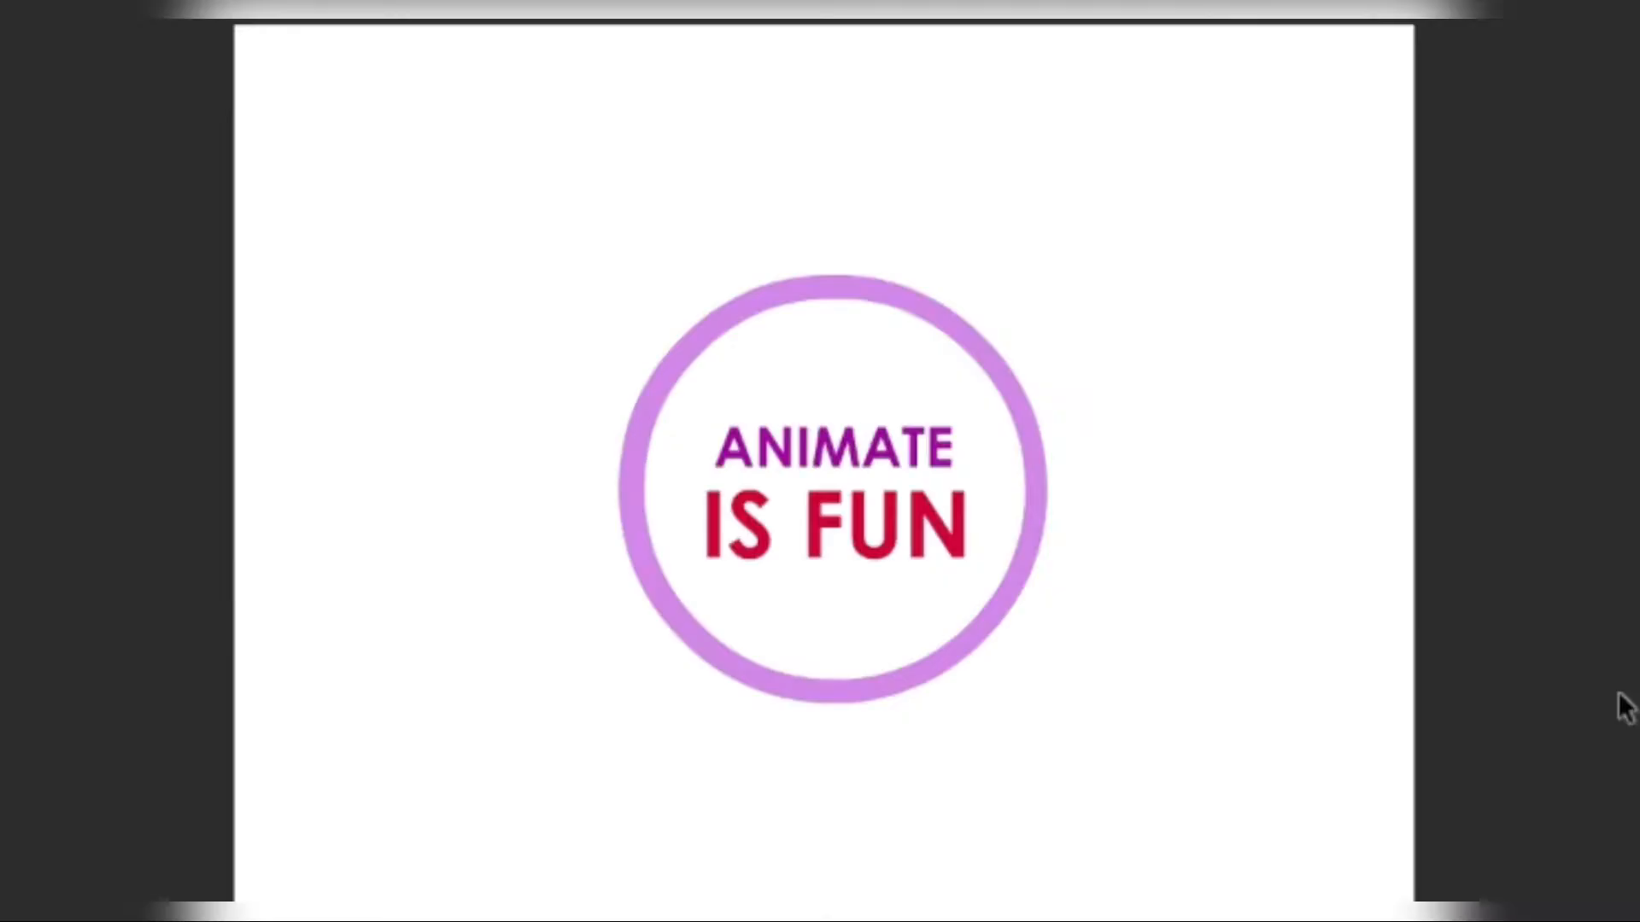
# Play the finished morph animation in Untitled-1 and examine its first and last keyframes at frames 1 and 60.
pyautogui.press('Return')
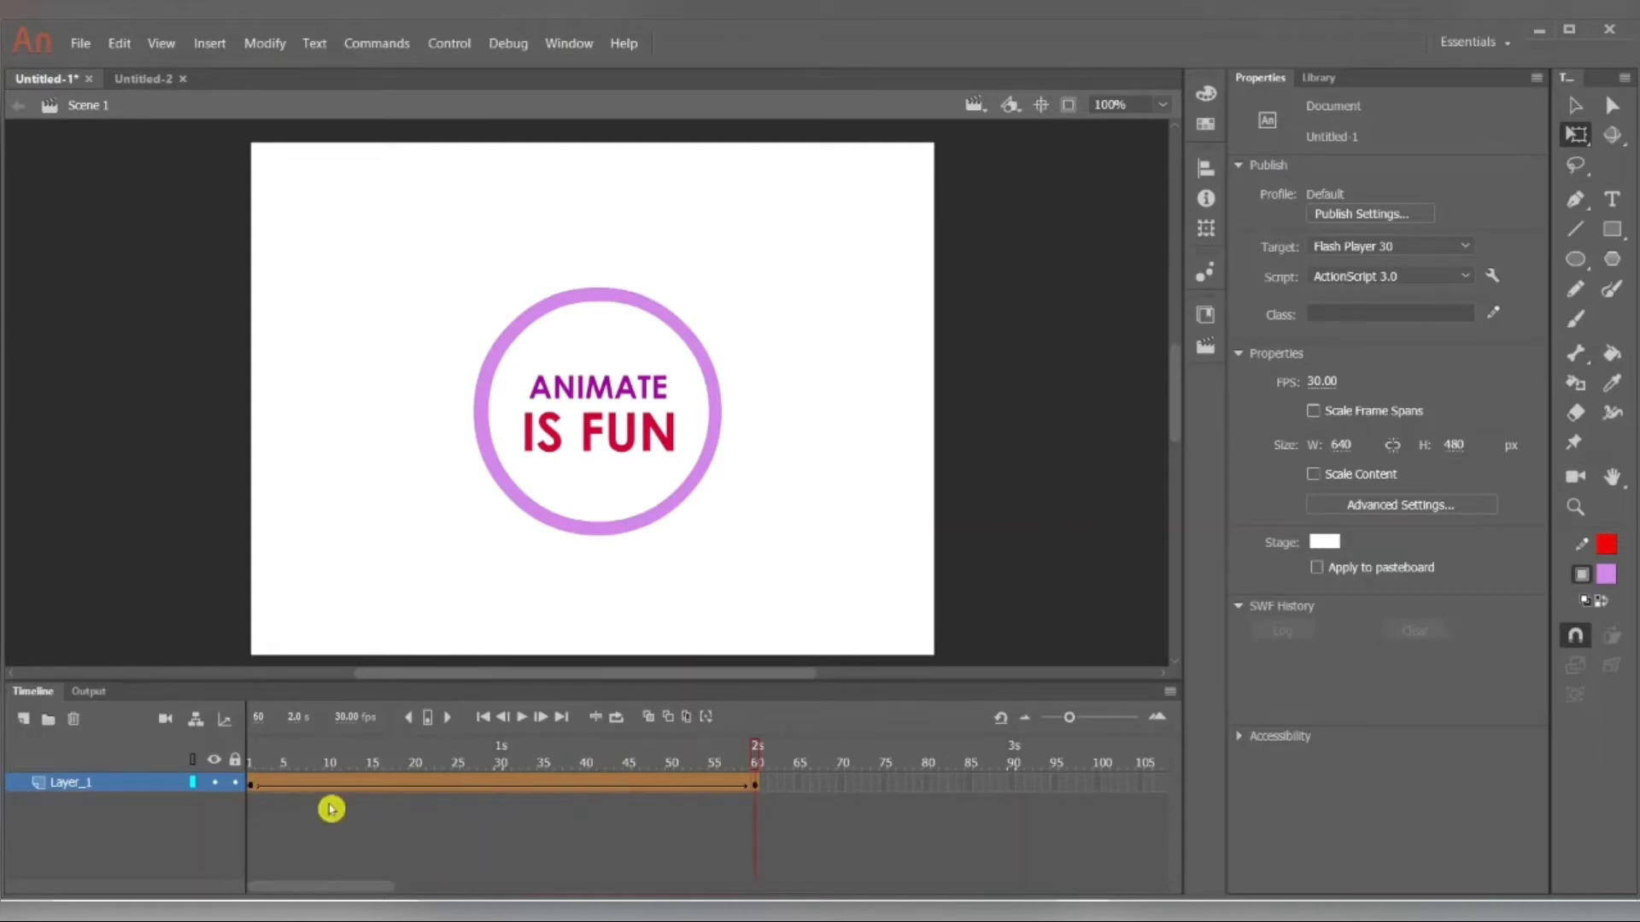
pyautogui.click(251, 786)
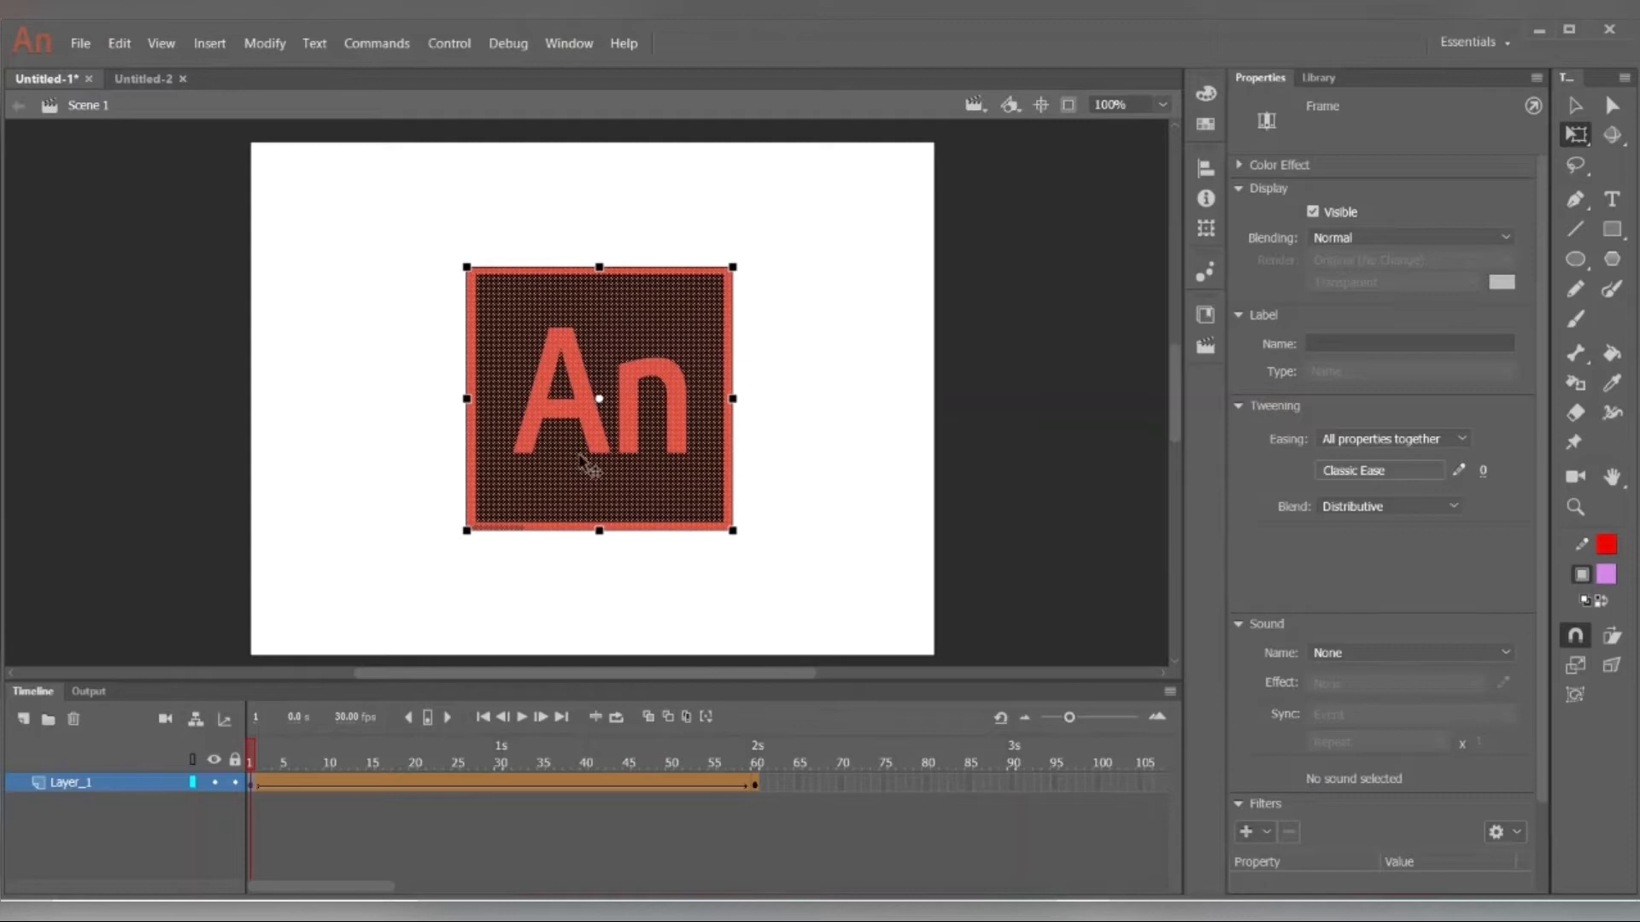
pyautogui.click(762, 468)
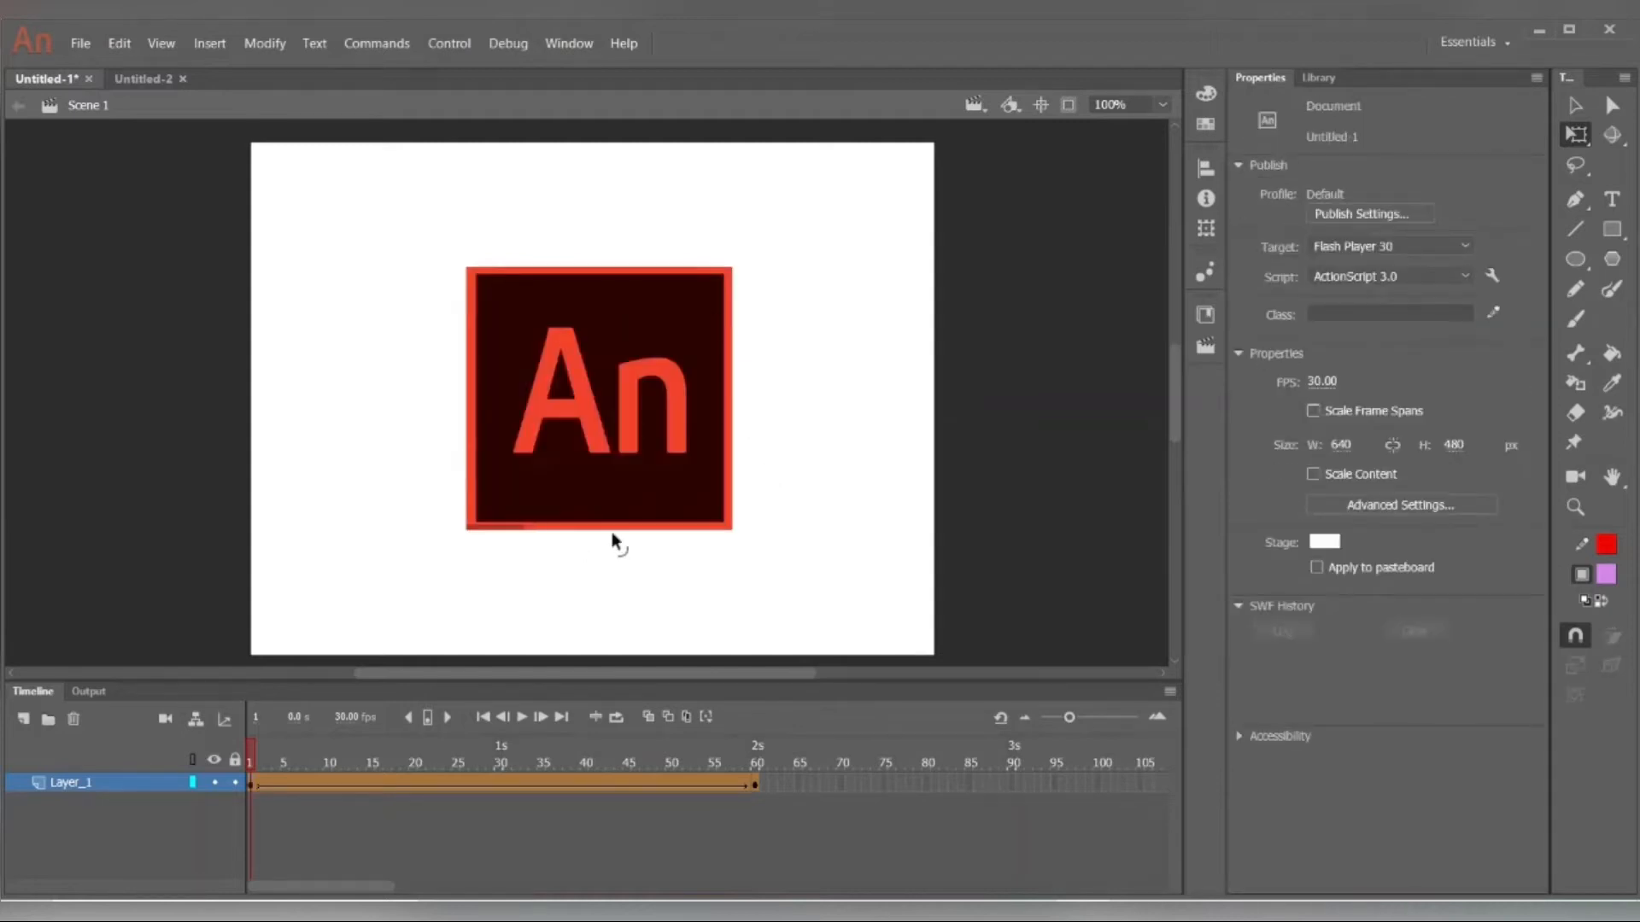
pyautogui.click(752, 781)
pyautogui.click(593, 316)
pyautogui.click(817, 406)
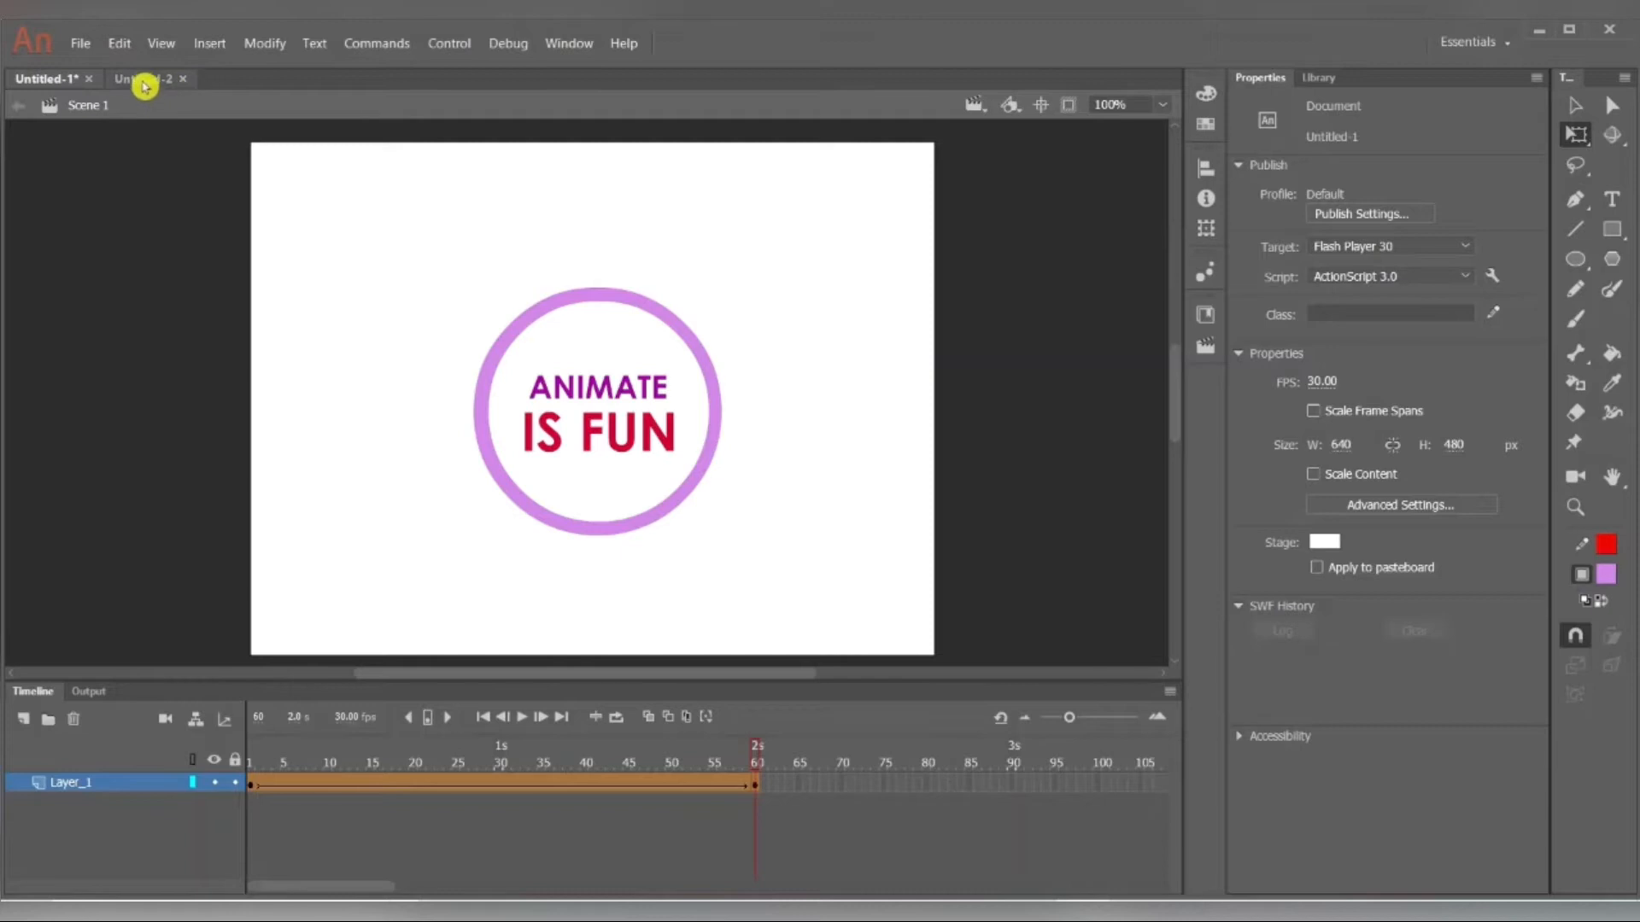
# Switch to the blank Untitled-2 document and select frame 1 of Layer_1.
pyautogui.click(143, 78)
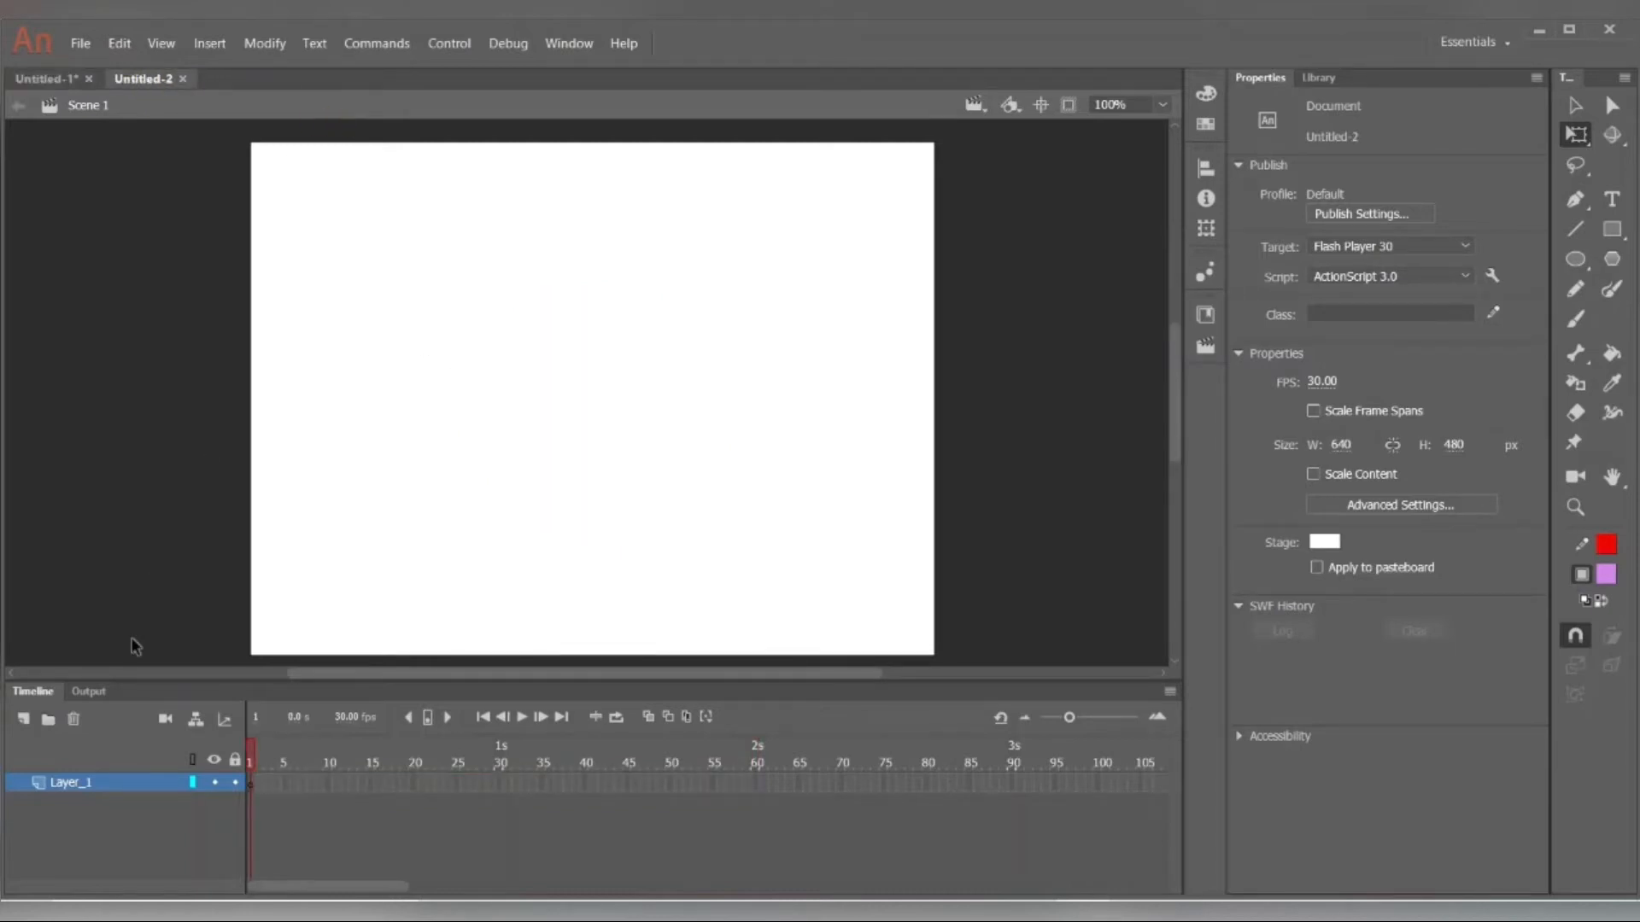
pyautogui.click(80, 780)
pyautogui.click(254, 787)
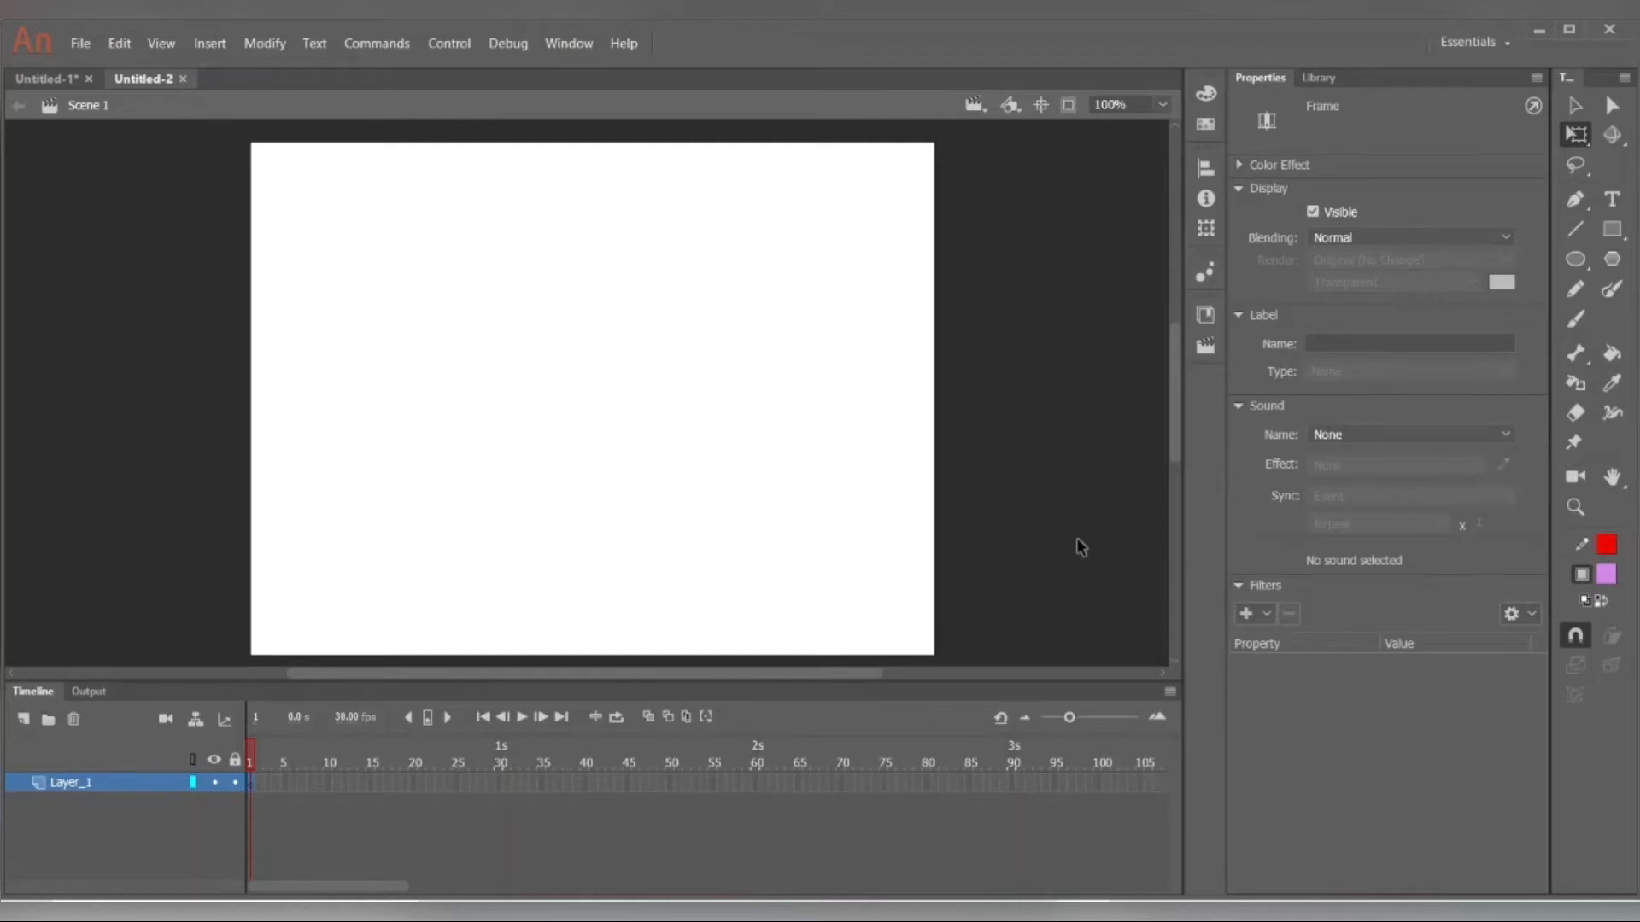
# Switch to the browser's image search results, open the Amazon Adobe Animate logo from the related images, and copy the image.
pyautogui.click(1021, 882)
pyautogui.moveTo(1081, 910)
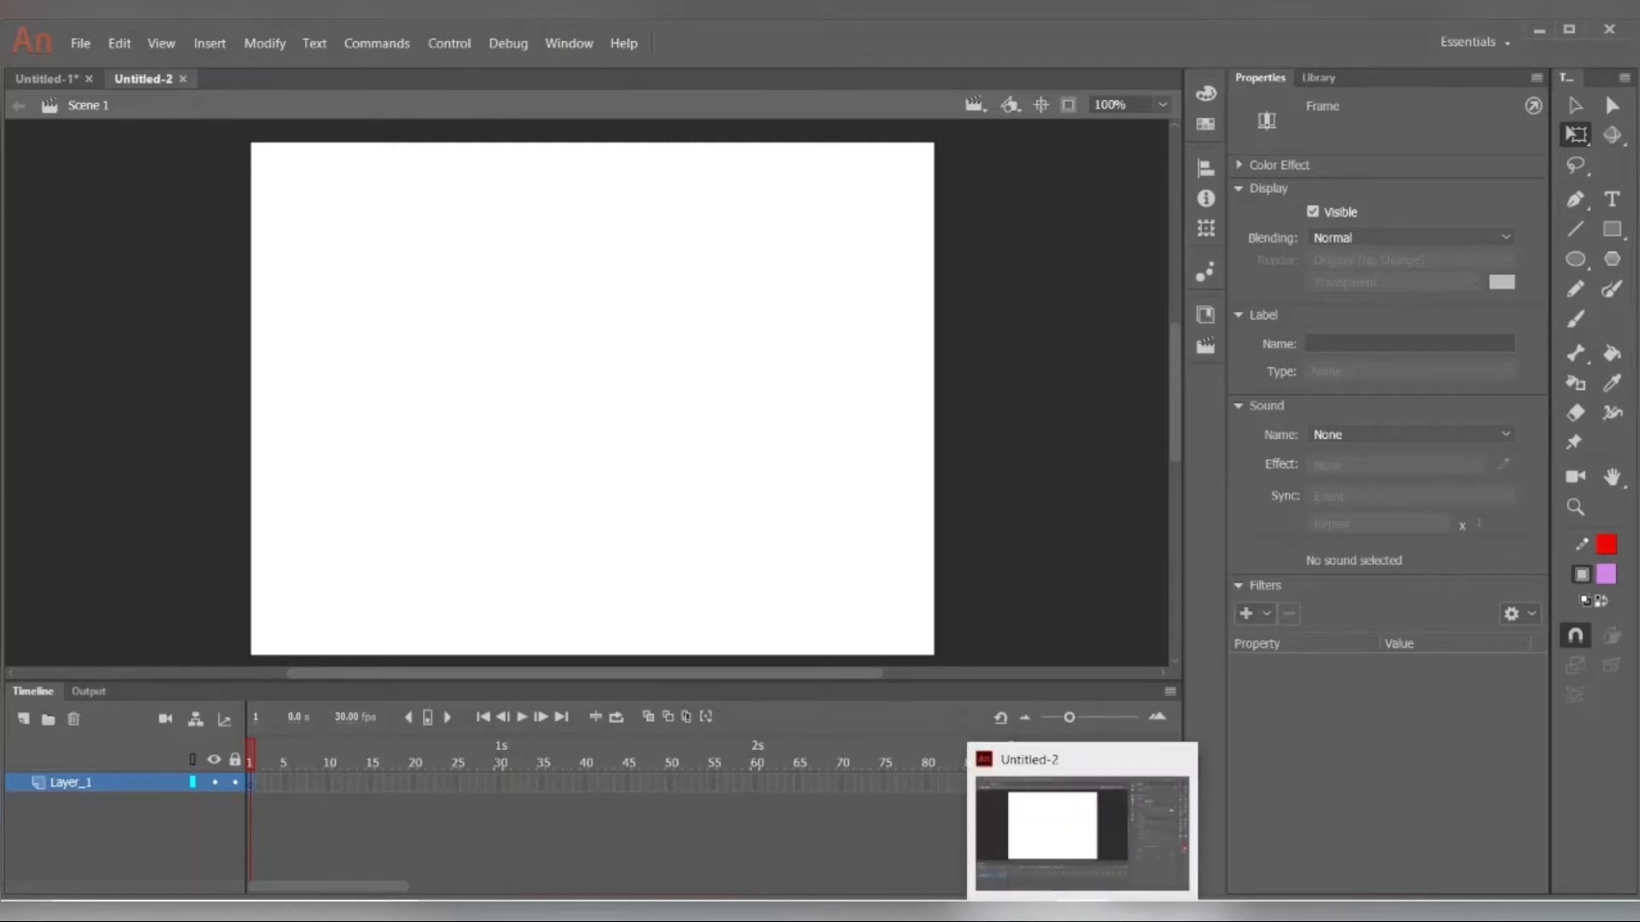
pyautogui.click(654, 907)
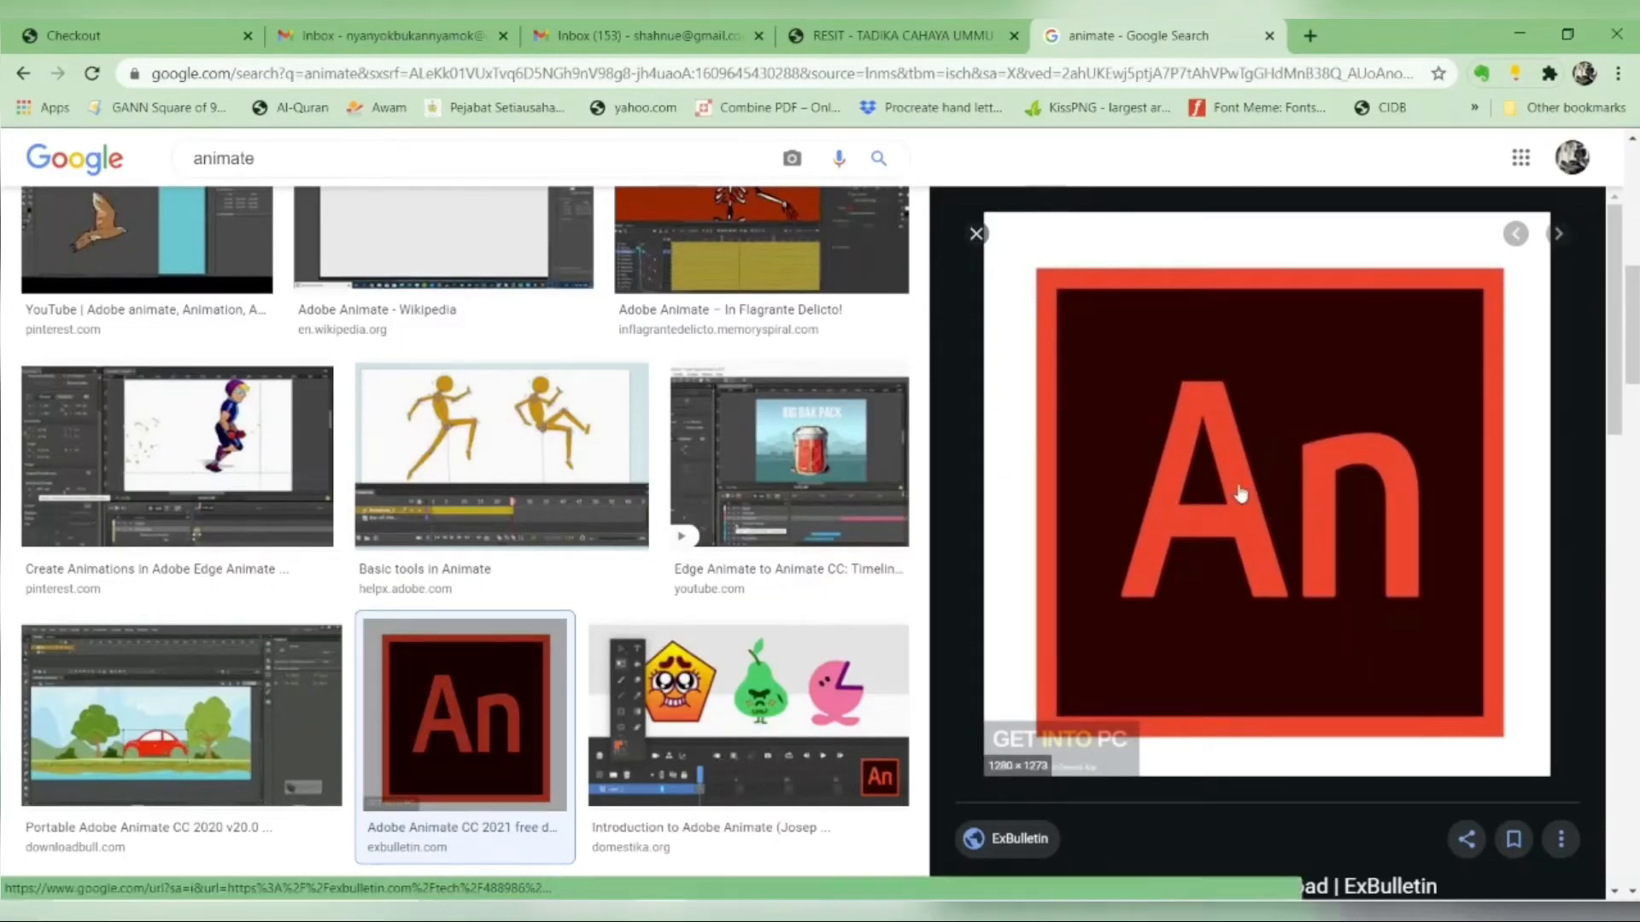
pyautogui.scroll(-5, 1255, 549)
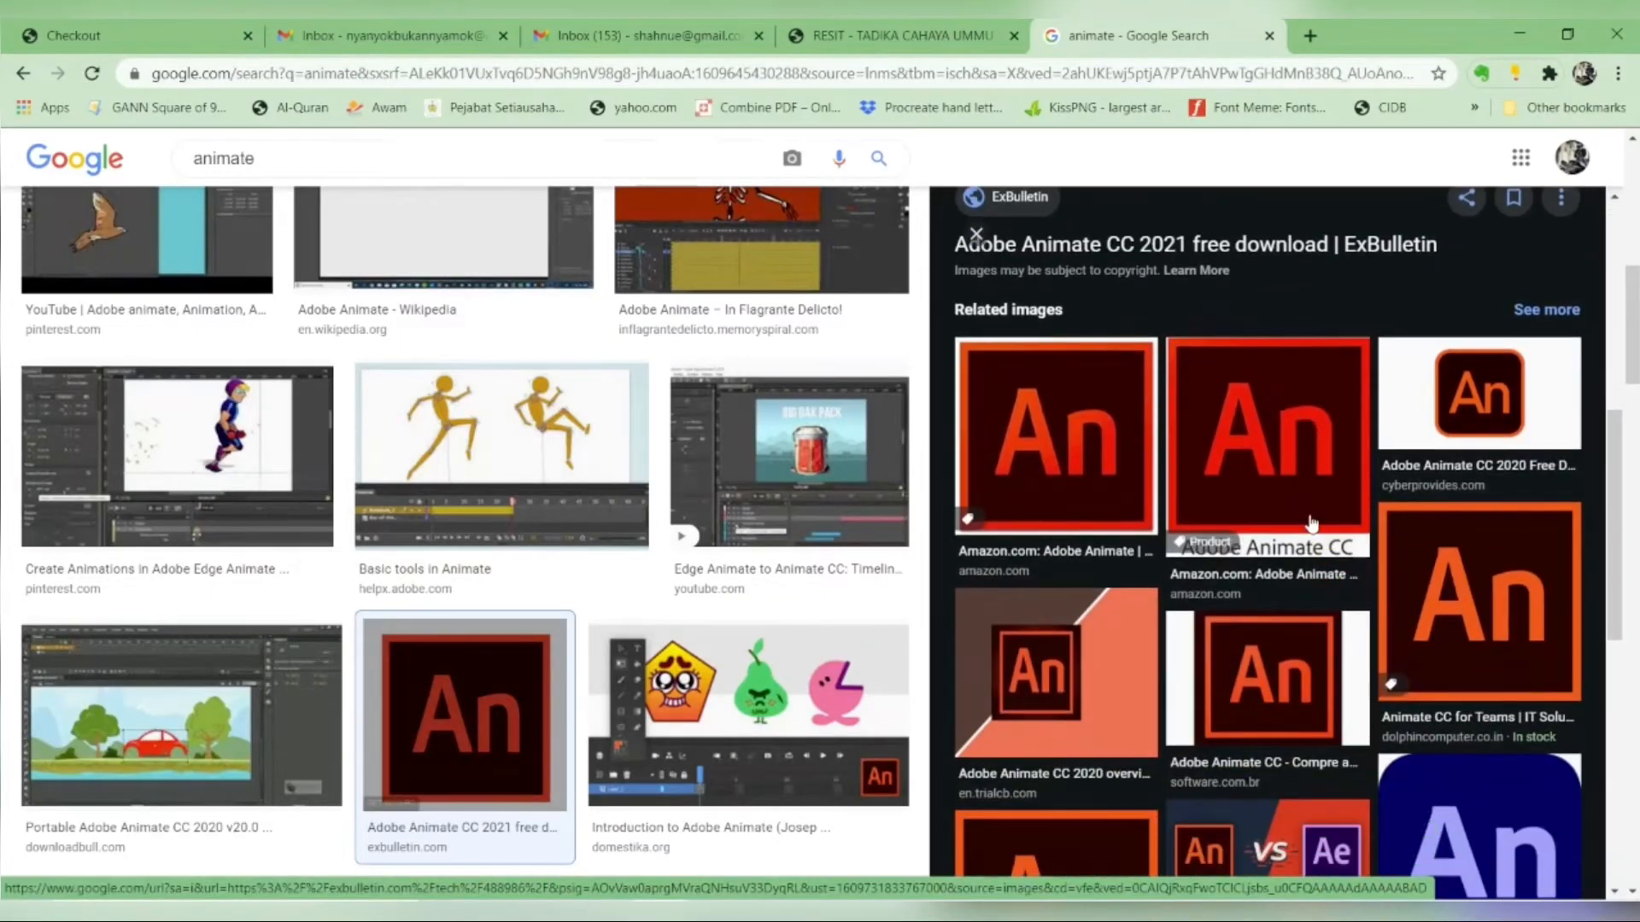
pyautogui.click(1312, 522)
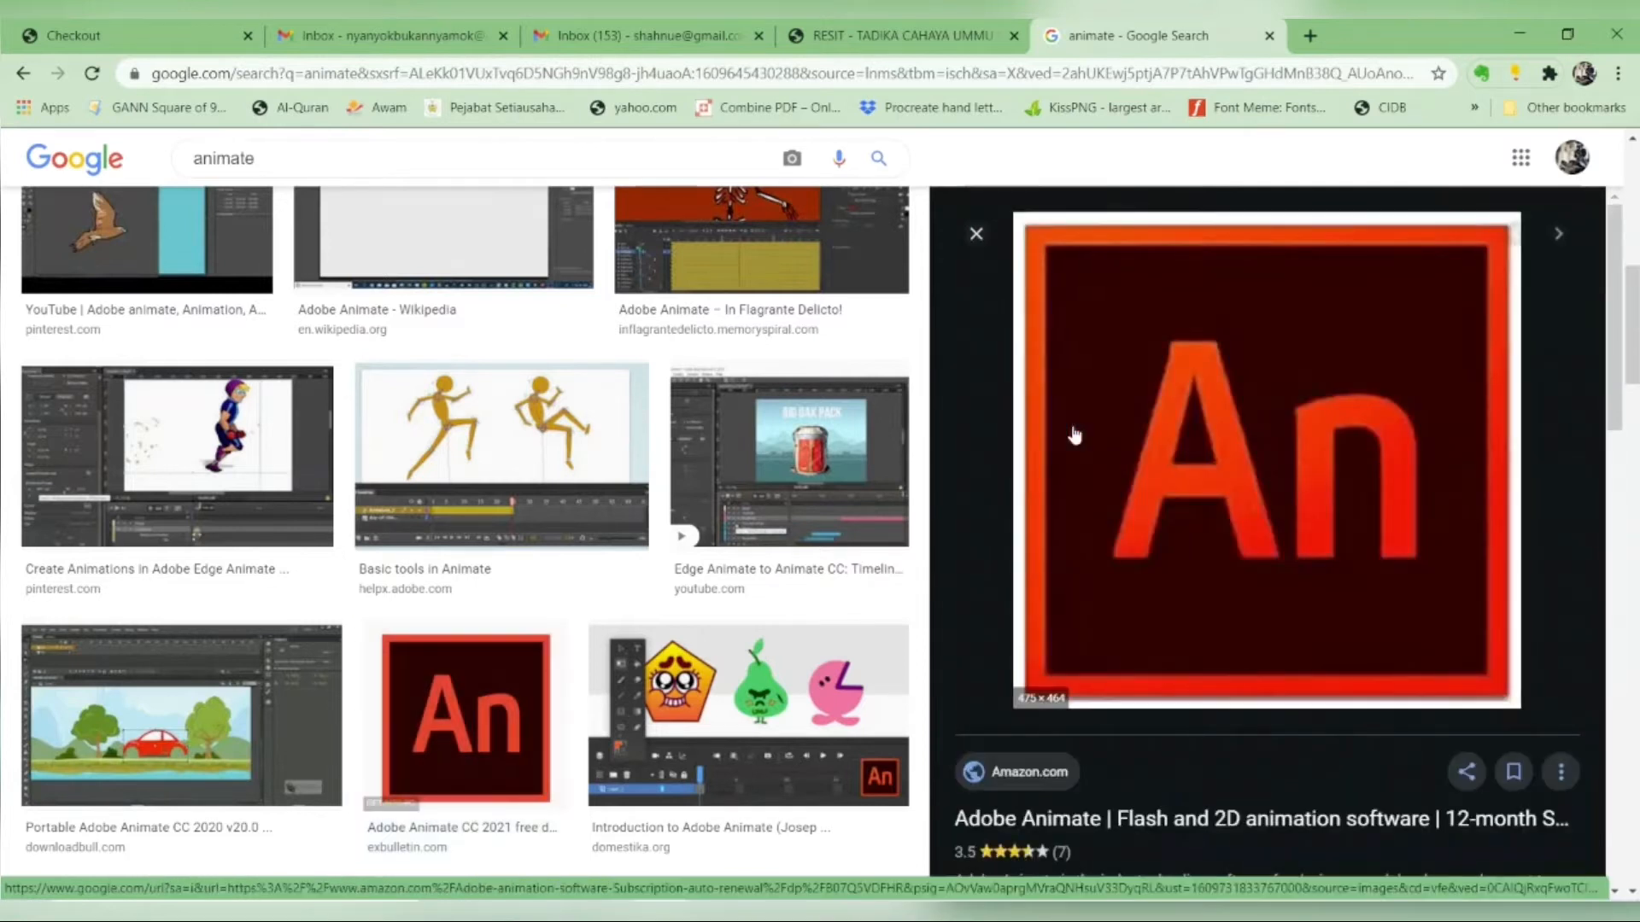
pyautogui.rightClick(1274, 459)
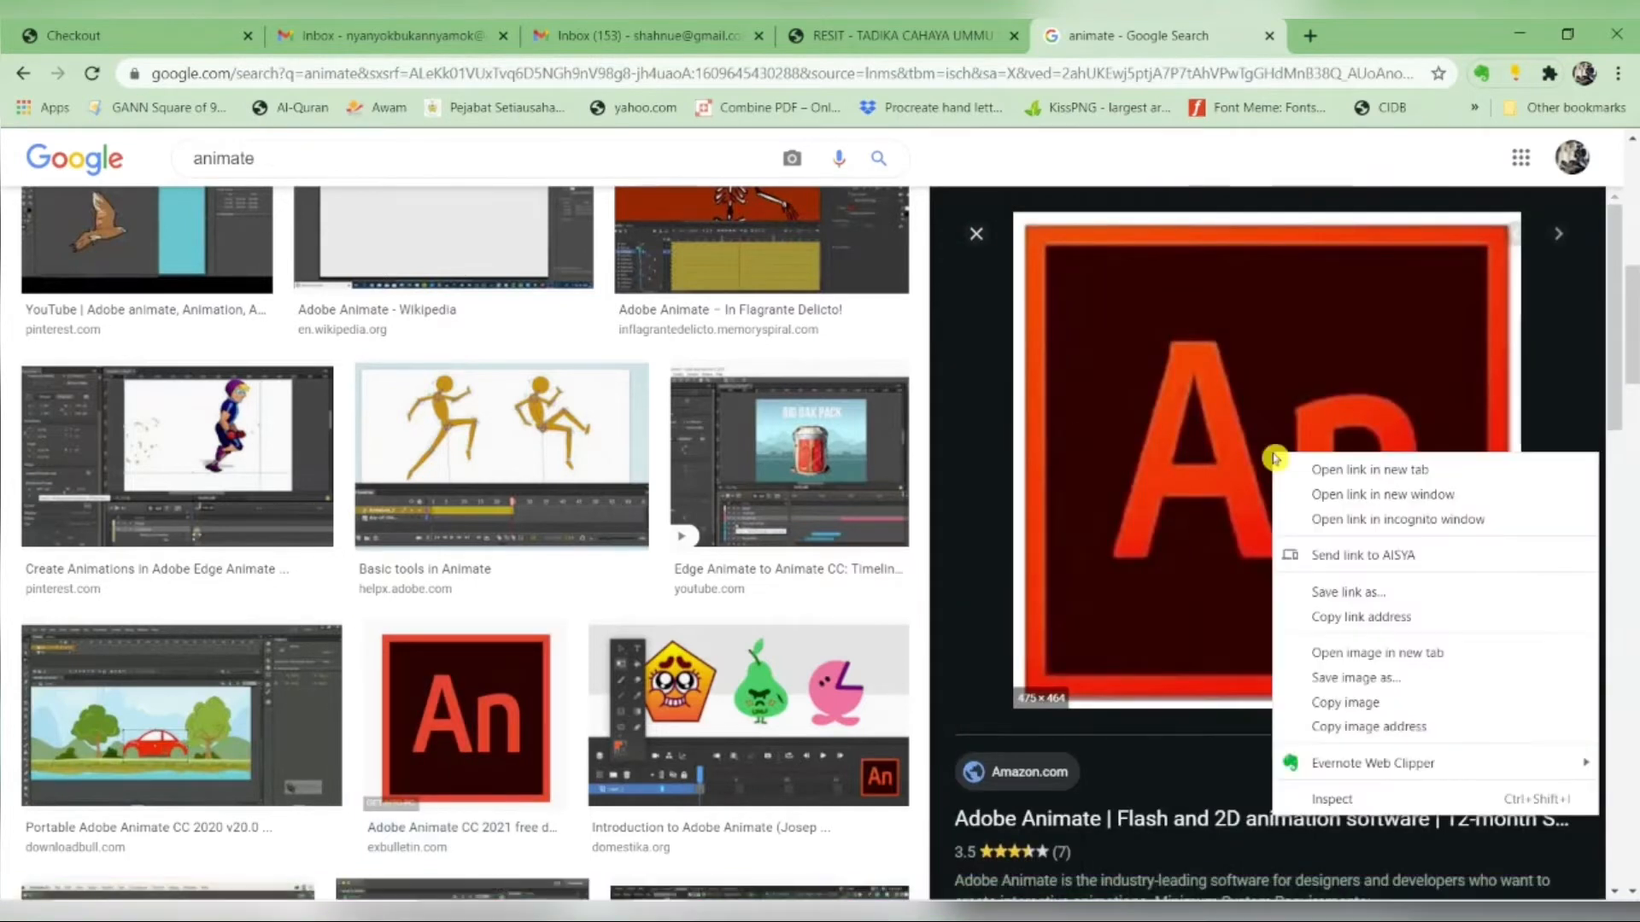
pyautogui.click(1384, 705)
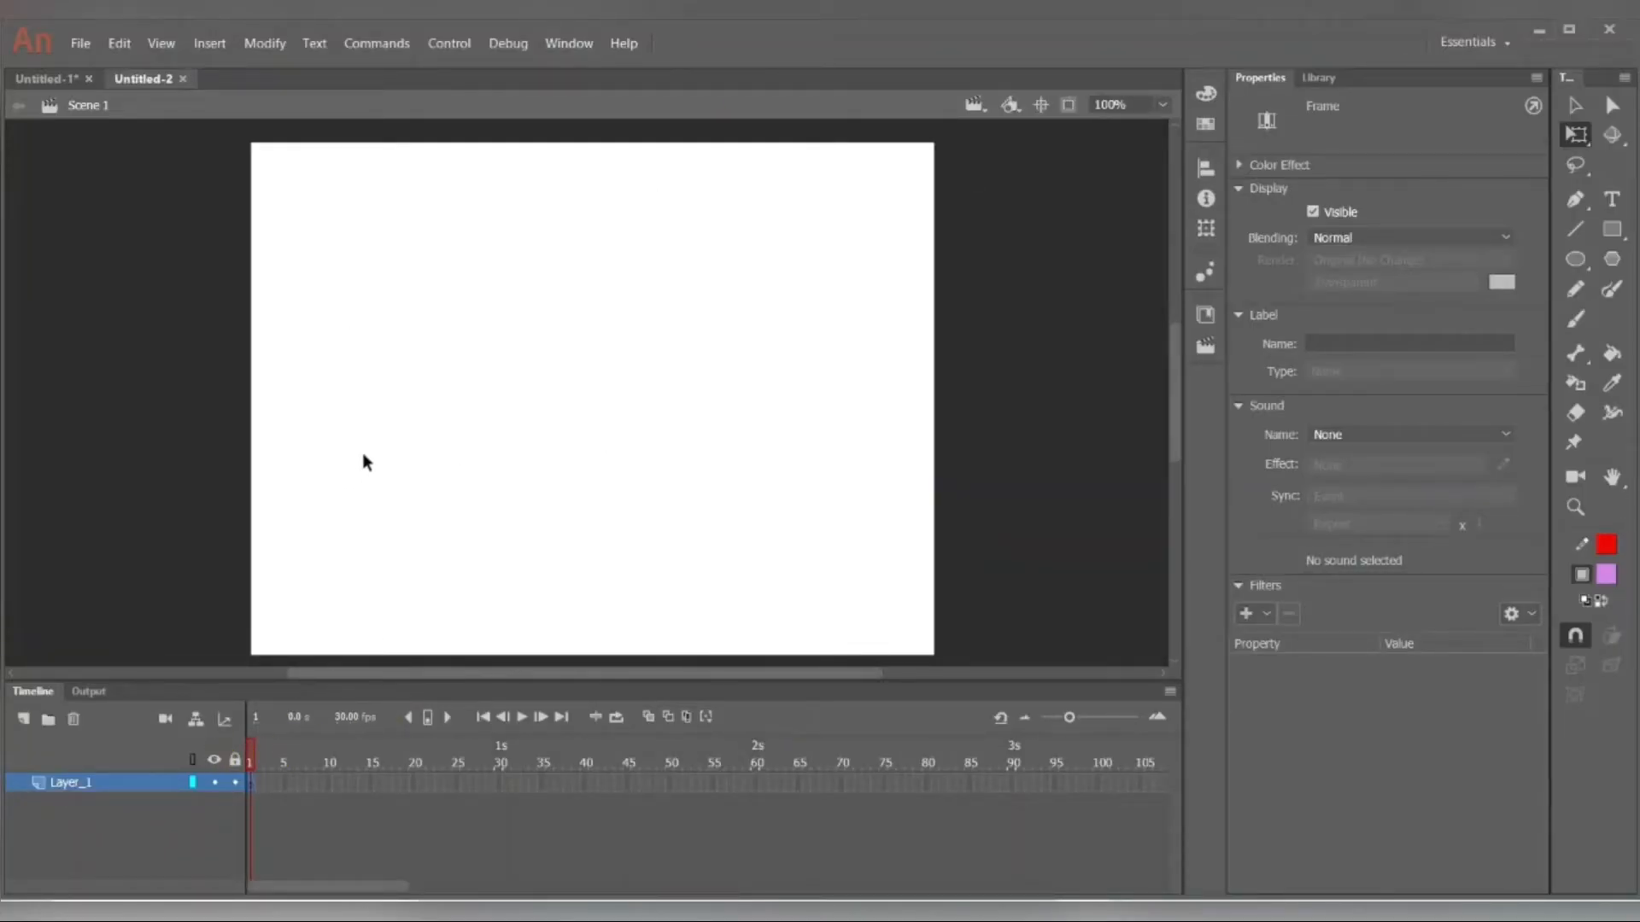
# Paste the copied logo onto the stage in Animate and scale it down proportionally to about 348 by 340 px.
pyautogui.hotkey('ctrl', 'v')
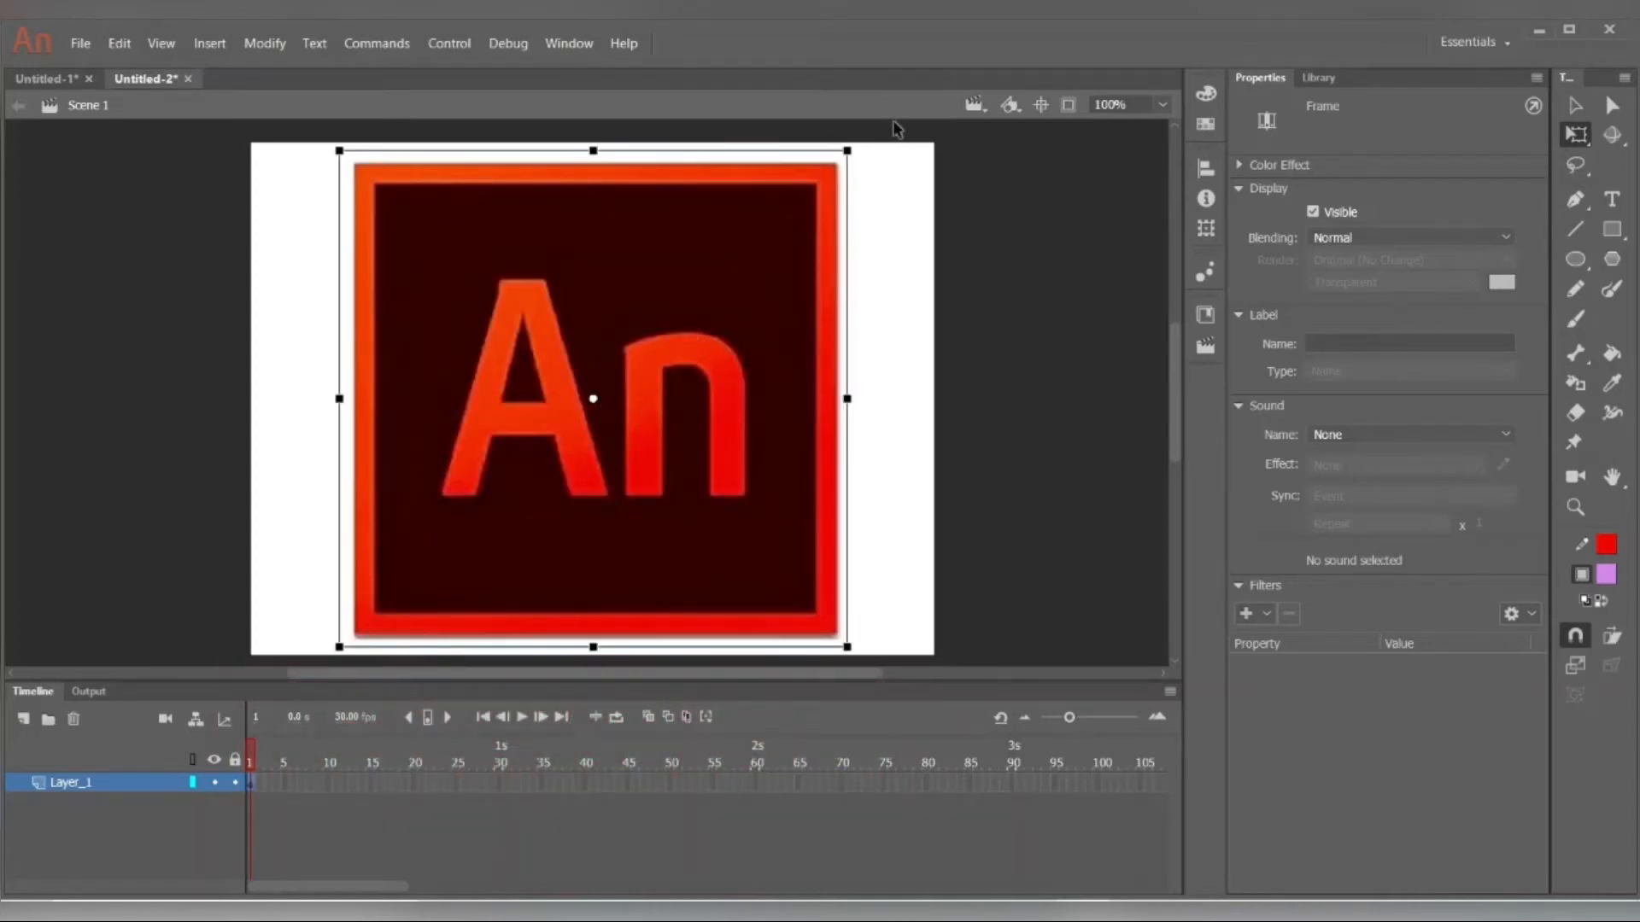
pyautogui.moveTo(846, 148); pyautogui.dragTo(780, 217)
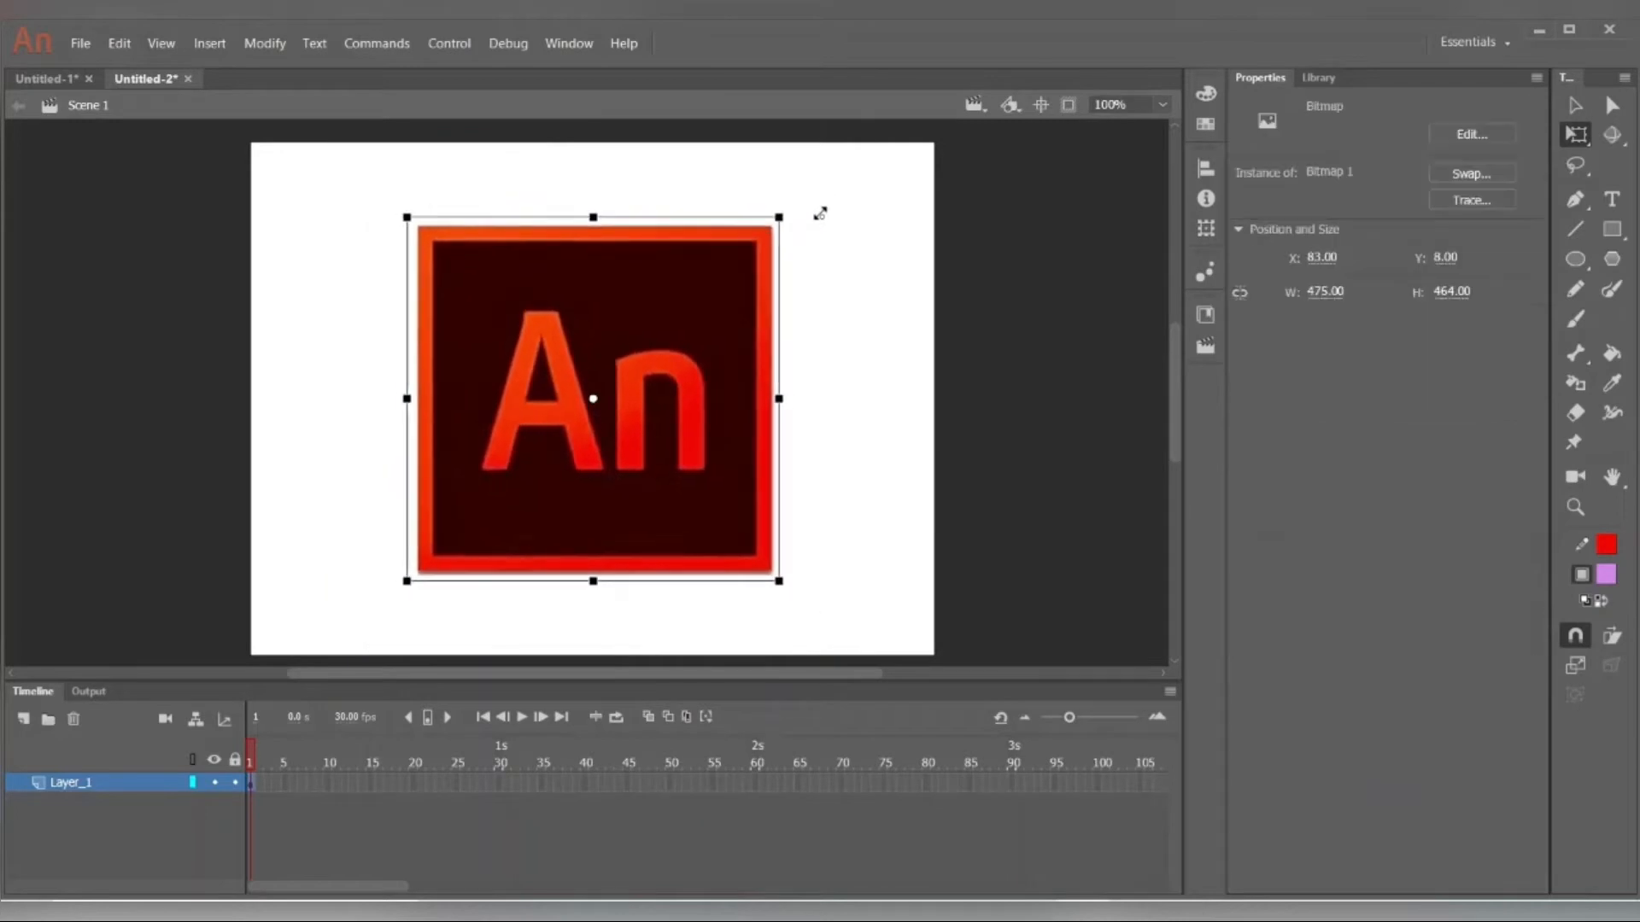
pyautogui.click(867, 357)
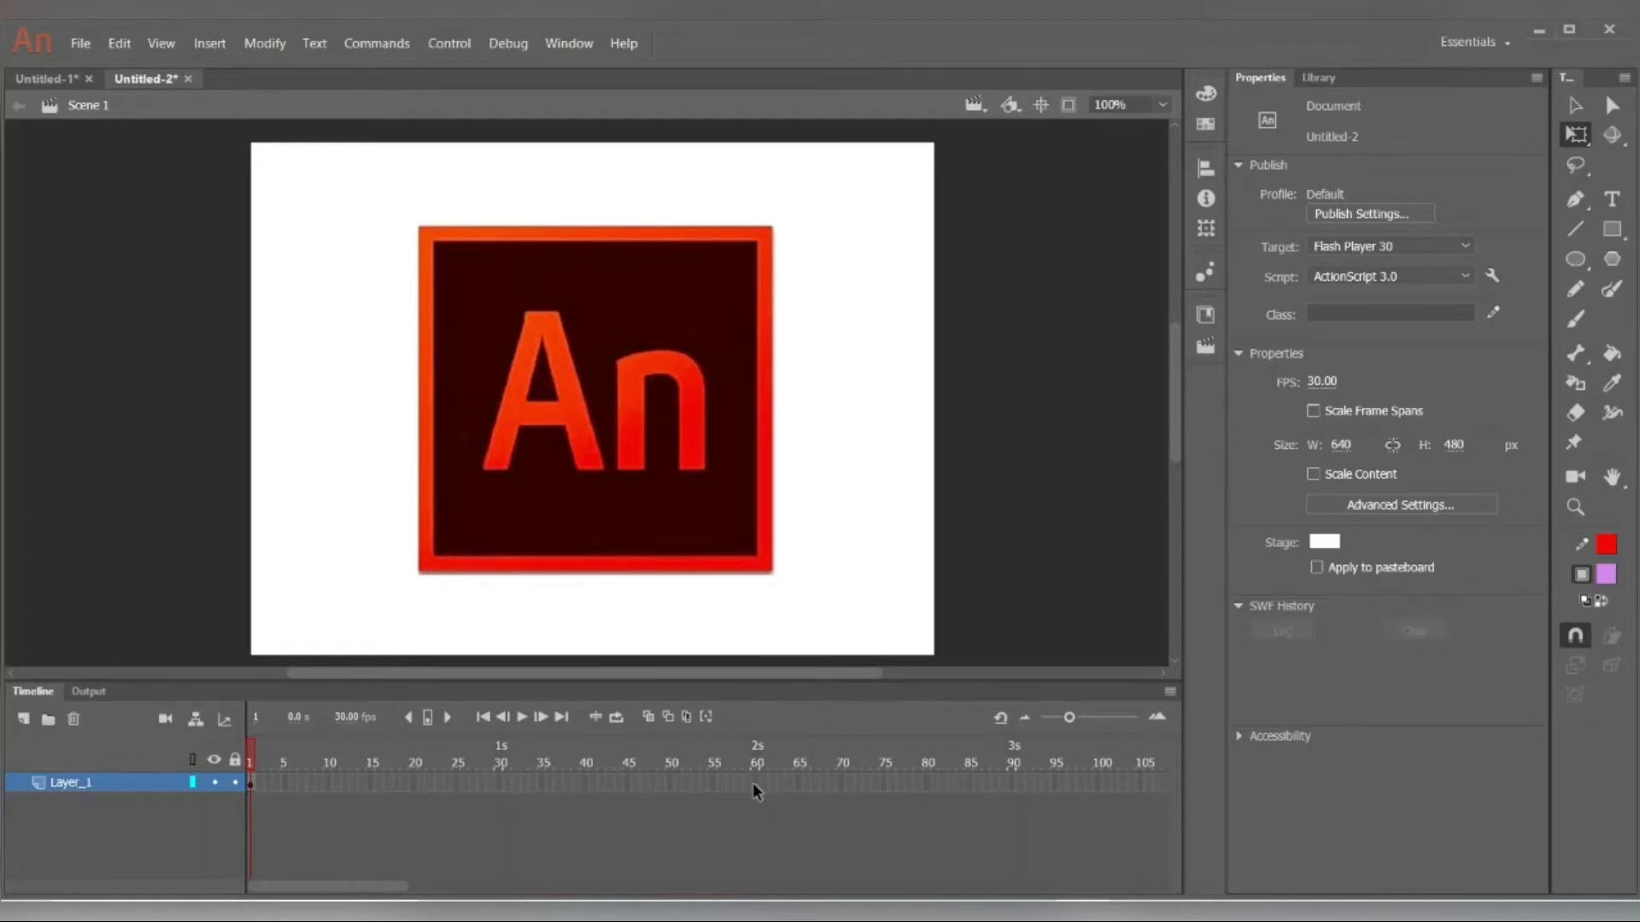
# Insert a keyframe at frame 80 of Layer_1 and delete the logo from that frame.
pyautogui.click(814, 758)
pyautogui.press('F6')
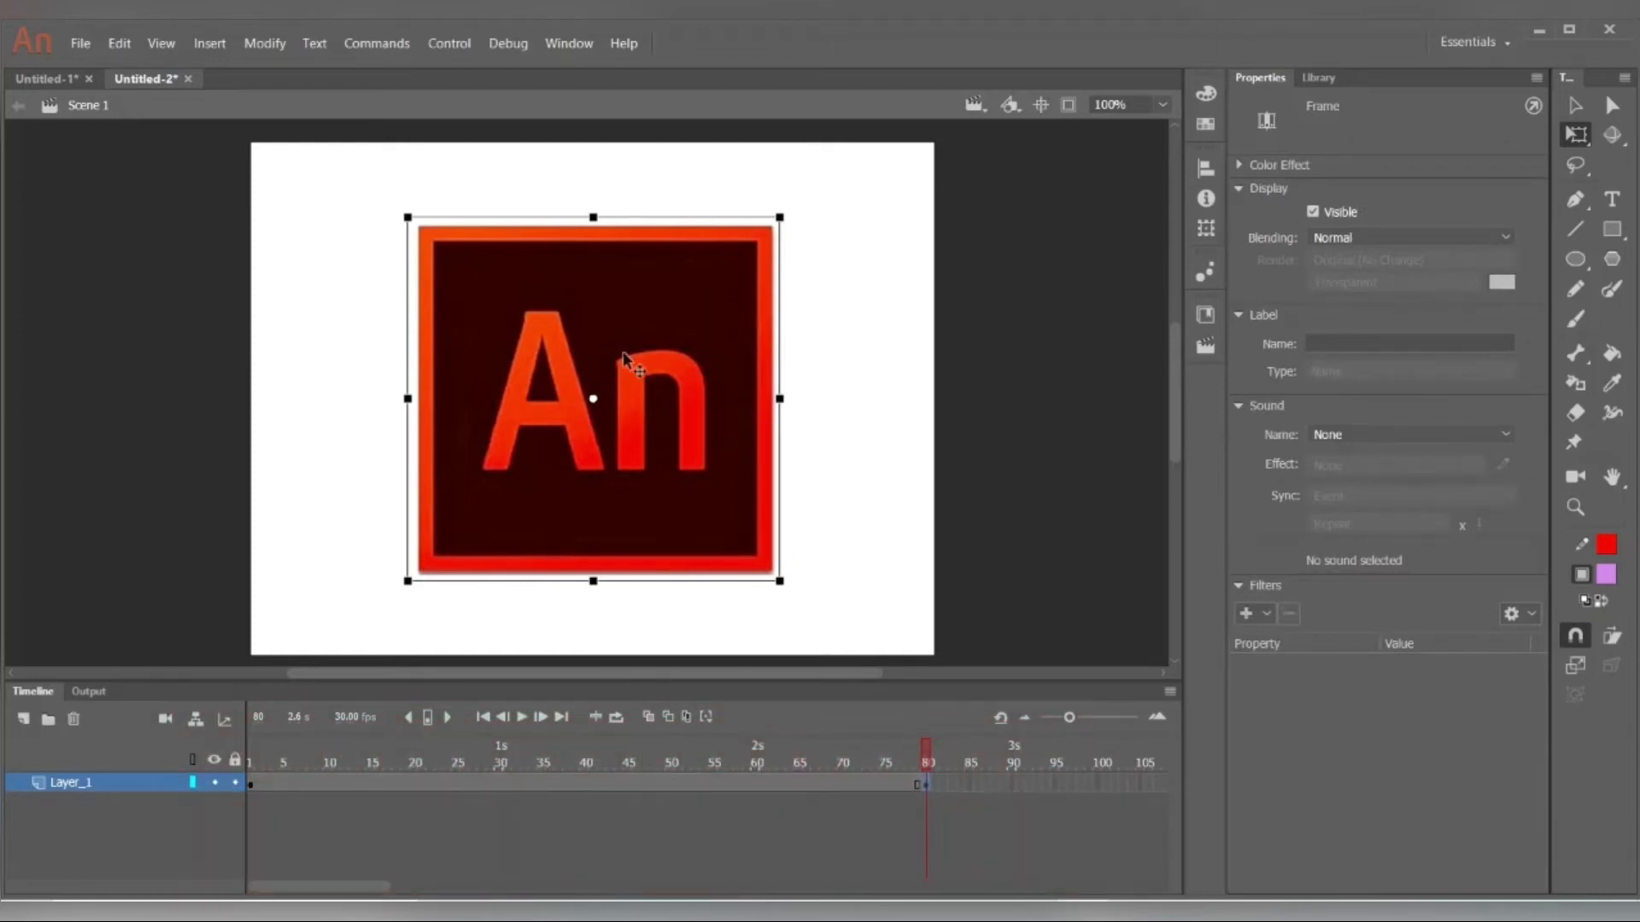
pyautogui.click(914, 591)
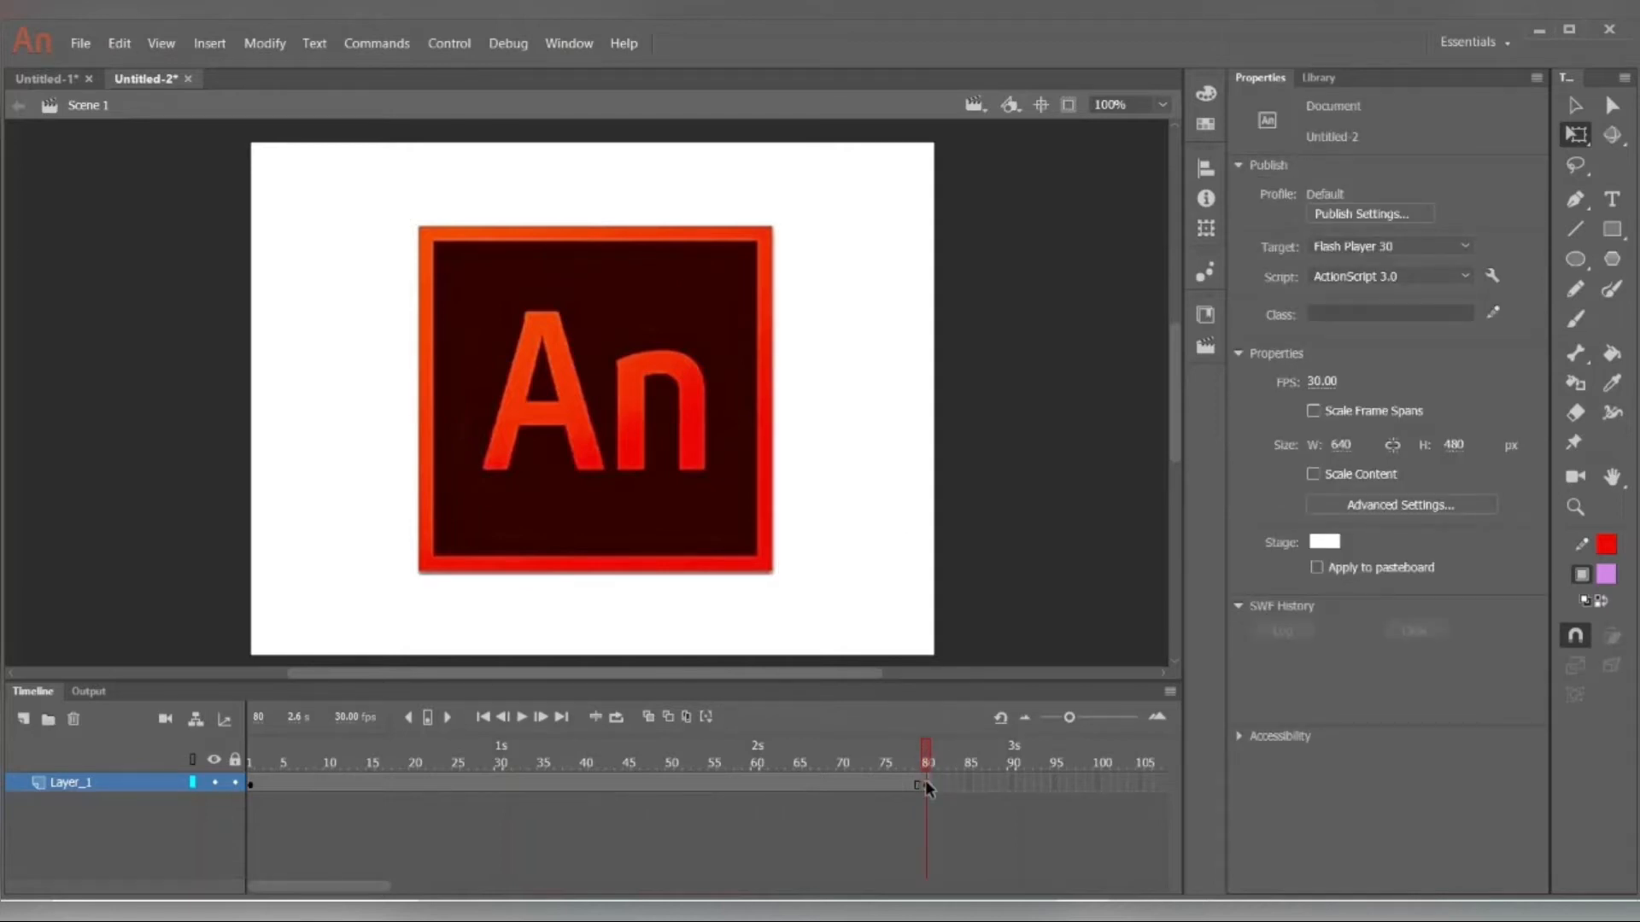
pyautogui.click(925, 782)
pyautogui.press('F6')
pyautogui.click(642, 425)
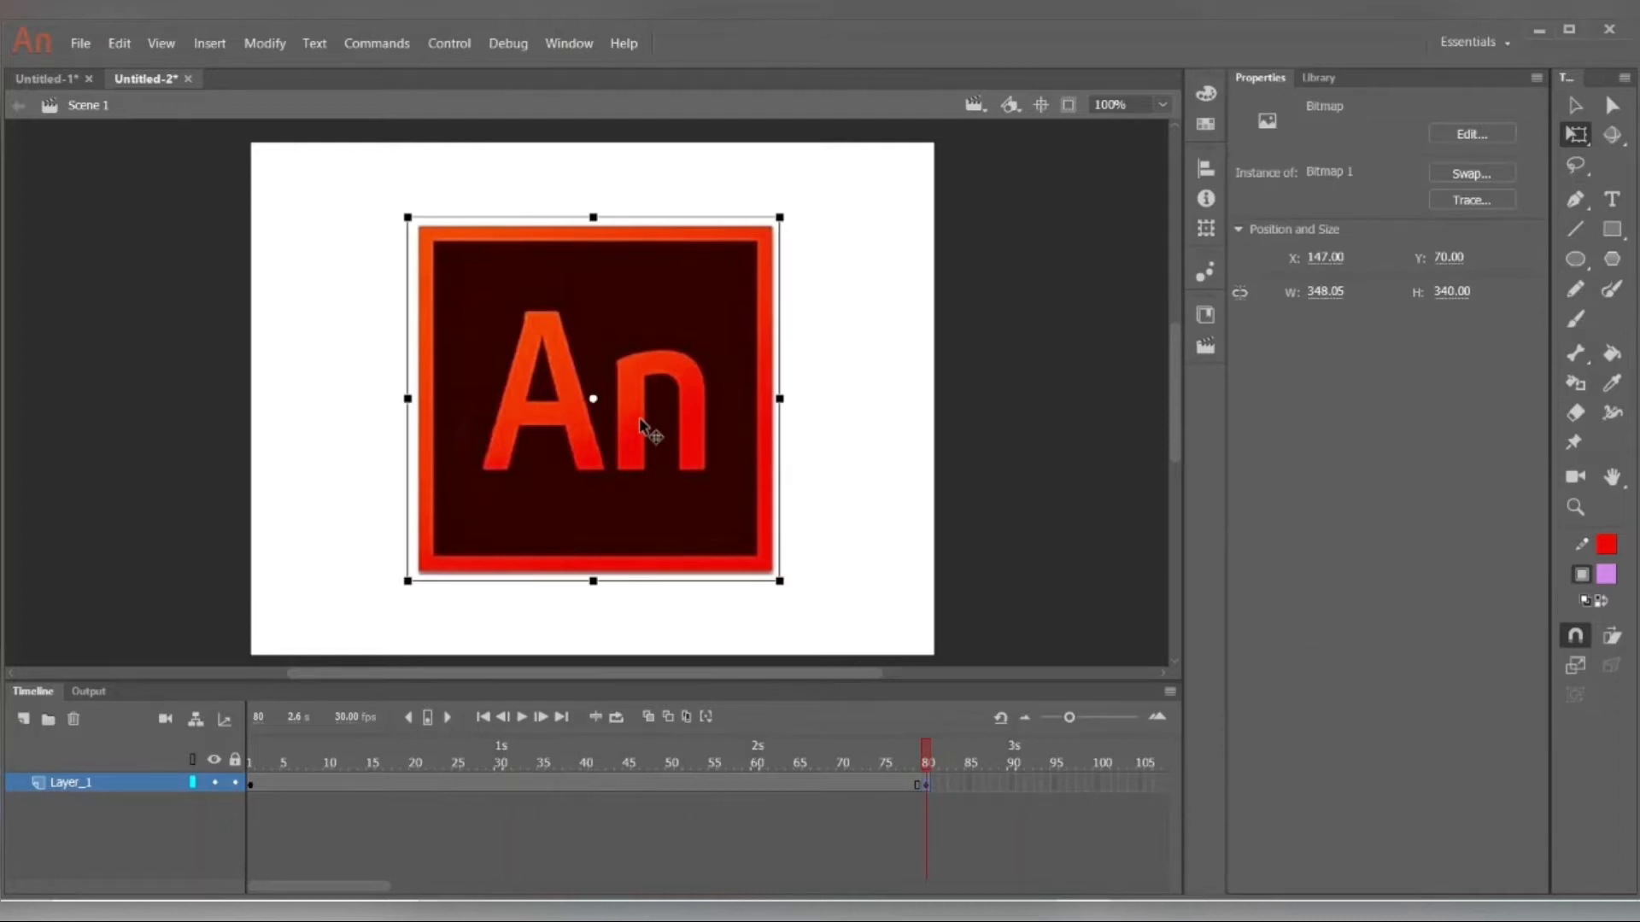
pyautogui.press('Delete')
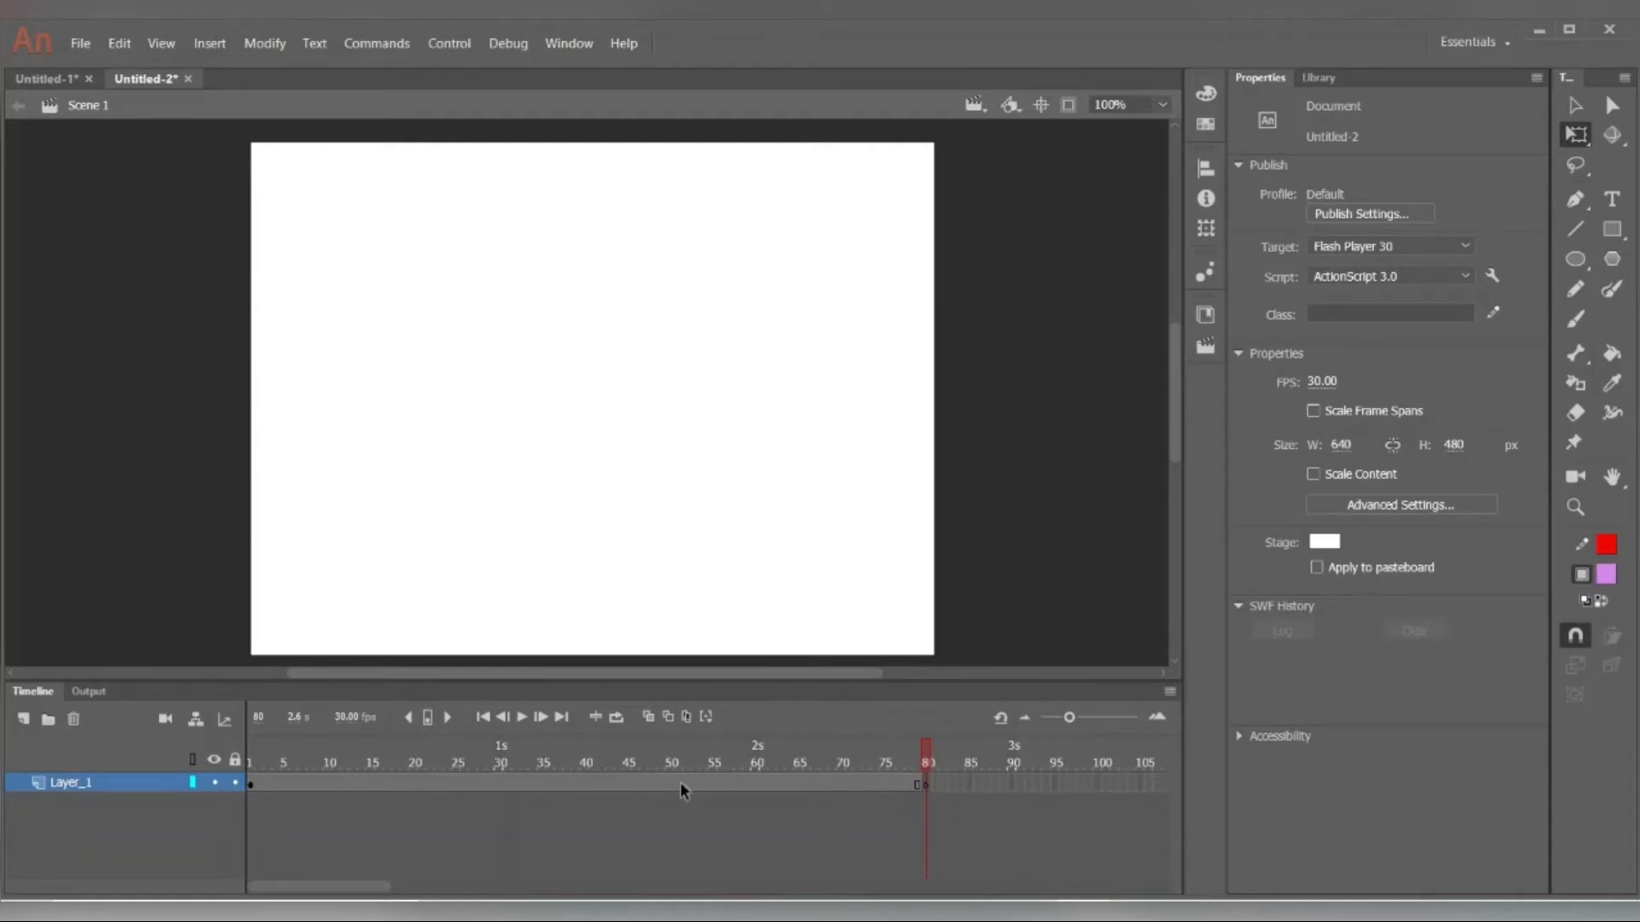
# On the empty frame 80, draw a purple circle with a red outline, about 328 px in diameter.
pyautogui.click(248, 781)
pyautogui.hotkey('ctrl', 'v')
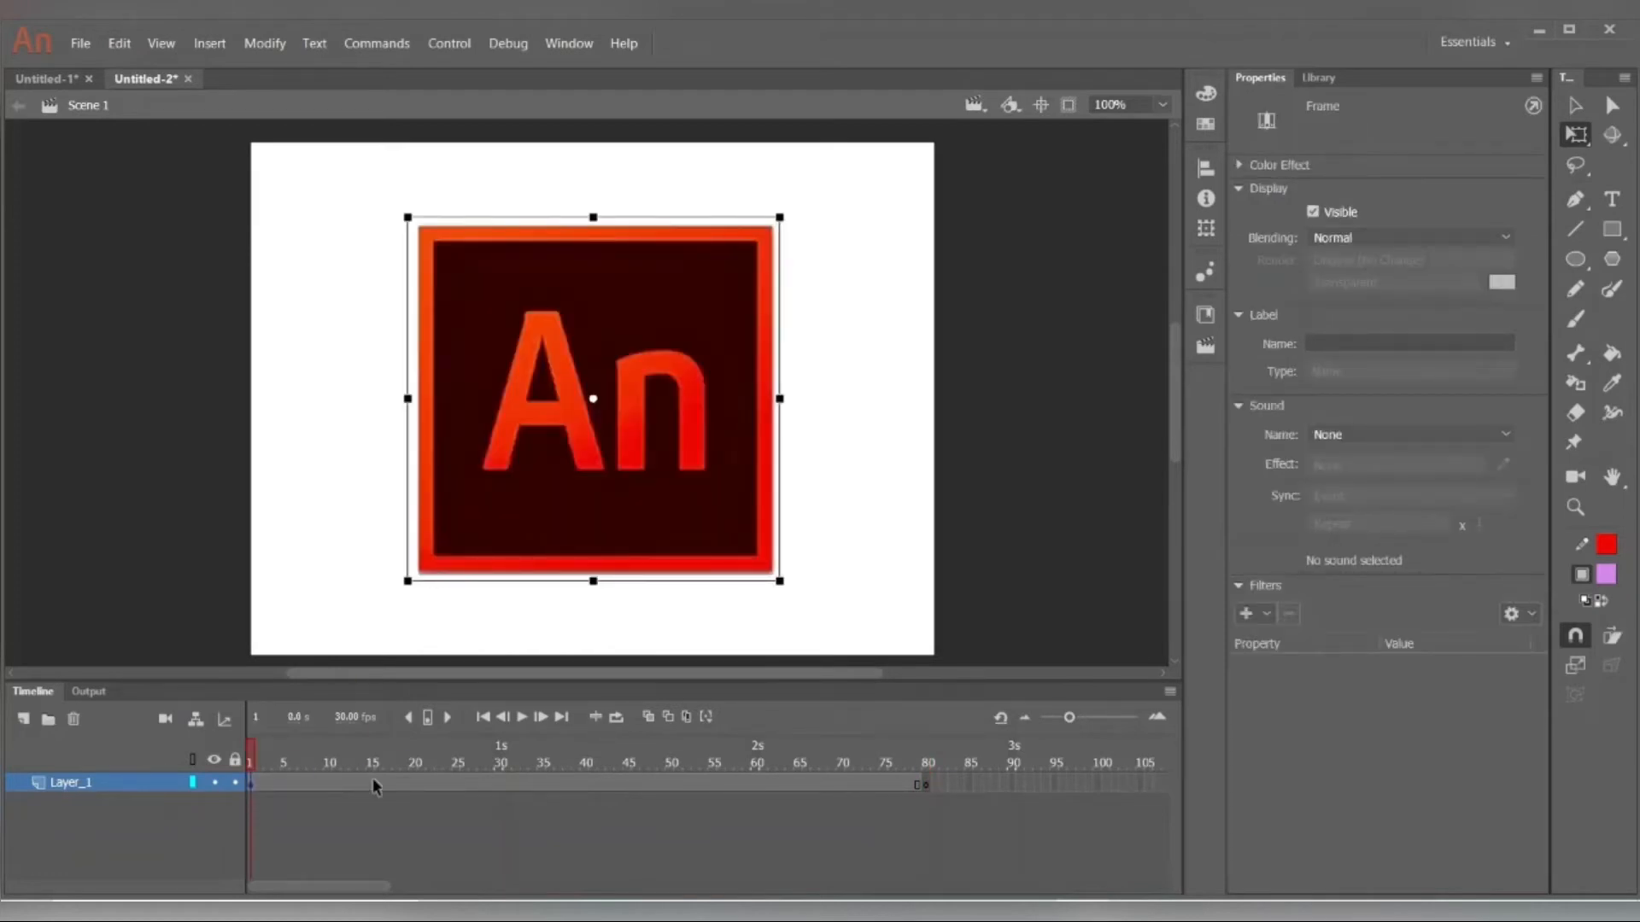
pyautogui.moveTo(418, 777); pyautogui.dragTo(792, 781)
pyautogui.click(925, 787)
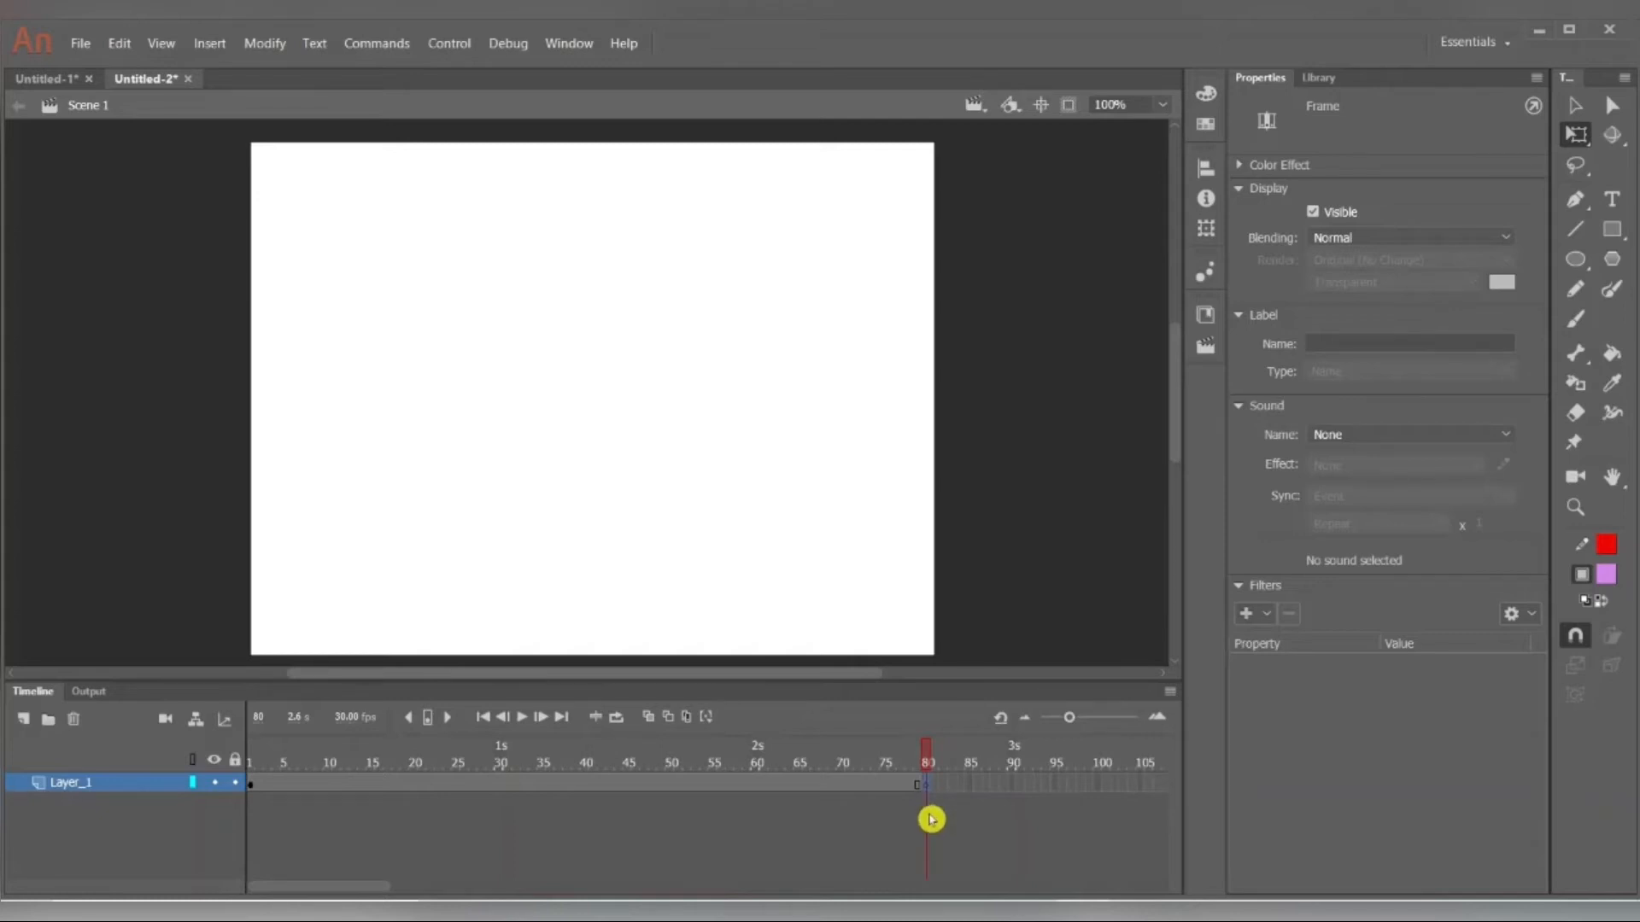
pyautogui.click(1576, 259)
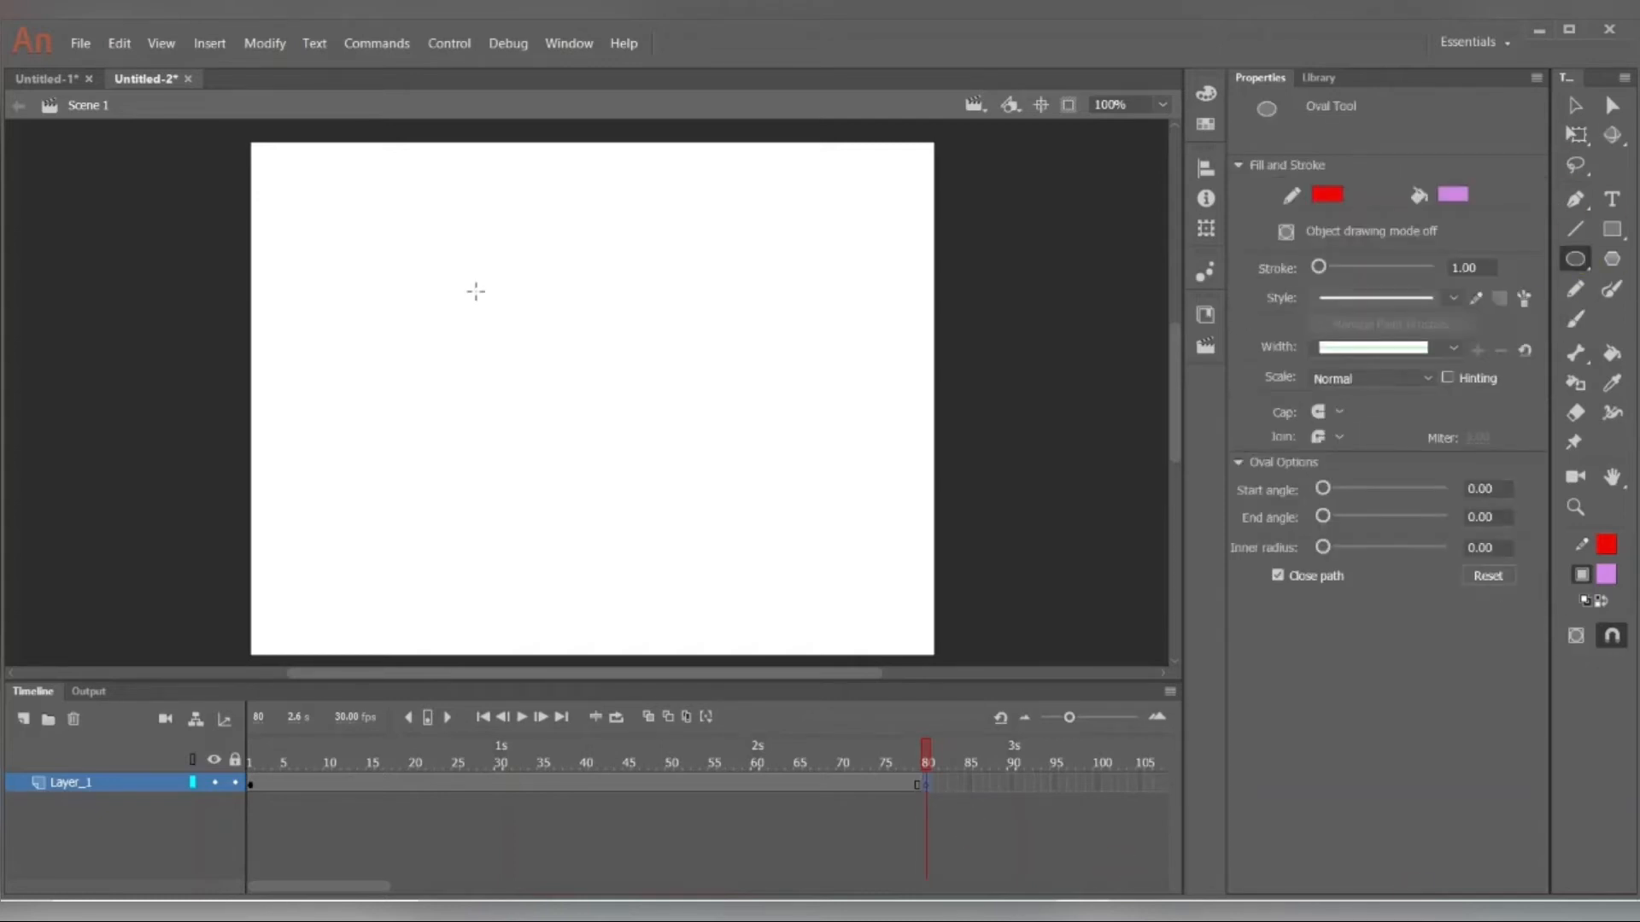
pyautogui.moveTo(476, 291); pyautogui.dragTo(828, 578)
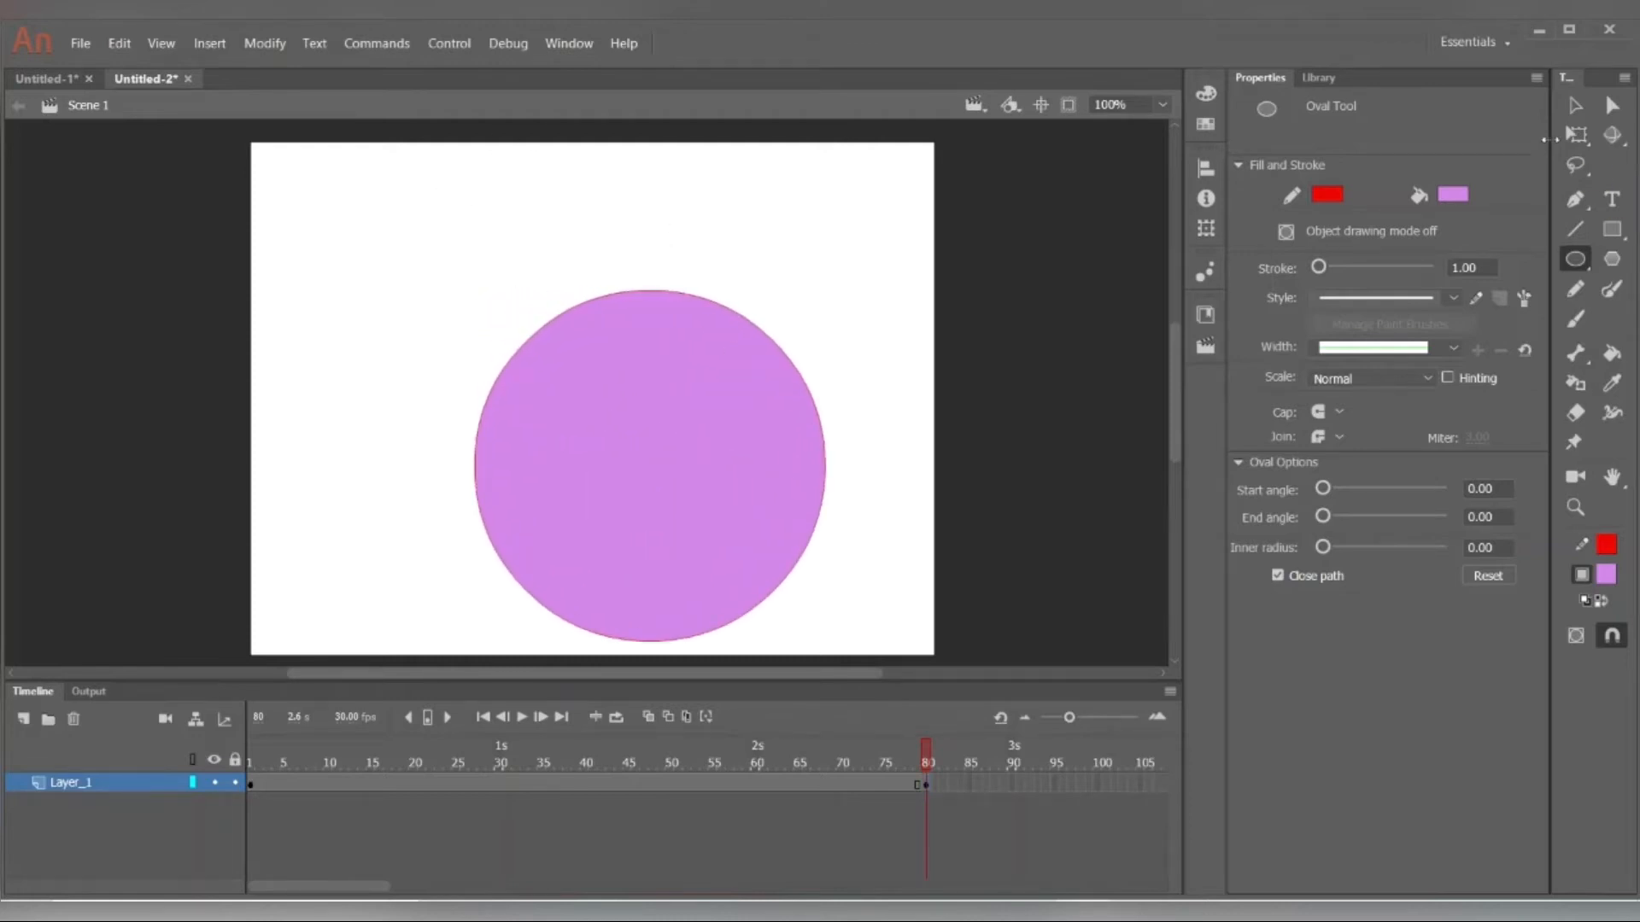
# Delete the circle's red outline and move the purple fill to the center of the stage.
pyautogui.click(1576, 105)
pyautogui.moveTo(495, 424); pyautogui.dragTo(490, 393)
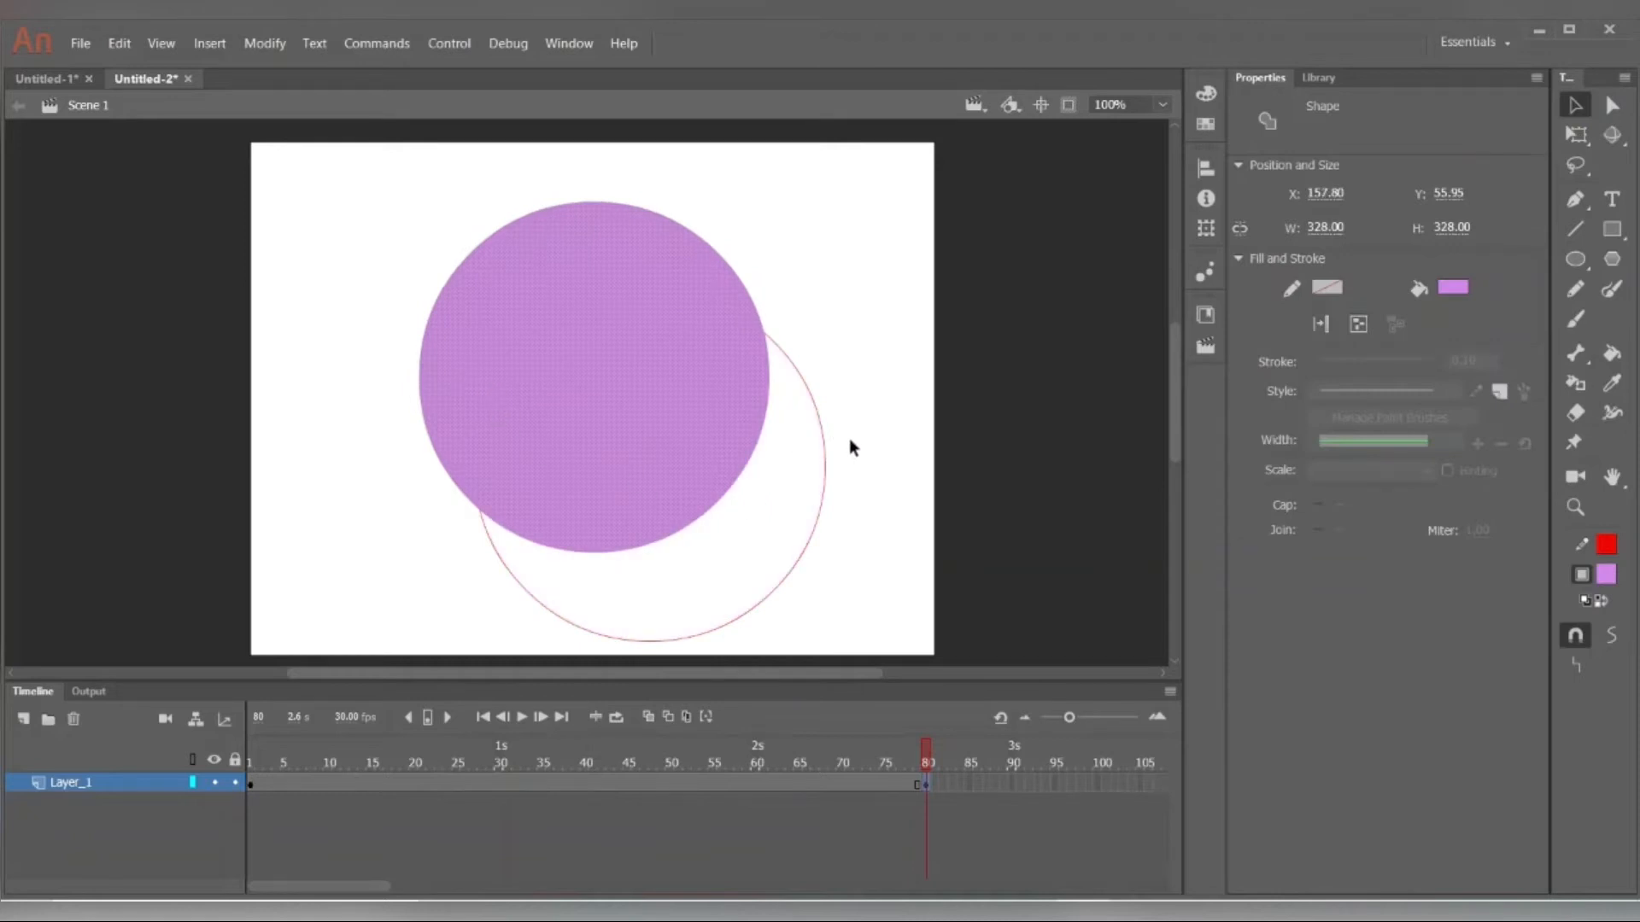
pyautogui.hotkey('ctrl', 'z')
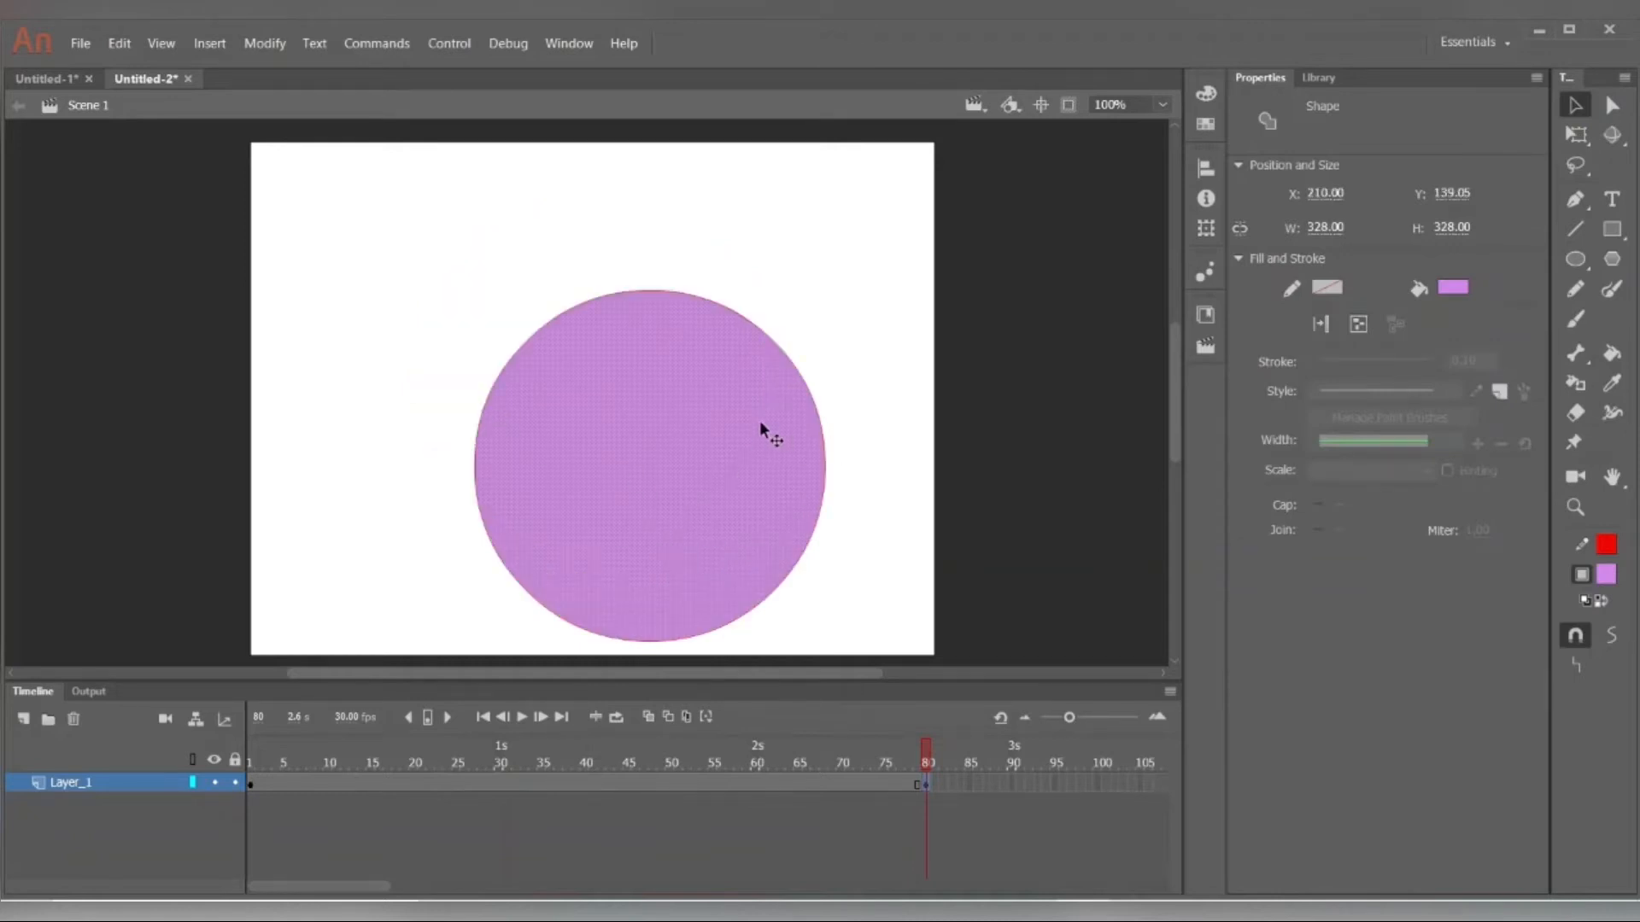
pyautogui.click(759, 329)
pyautogui.press('Delete')
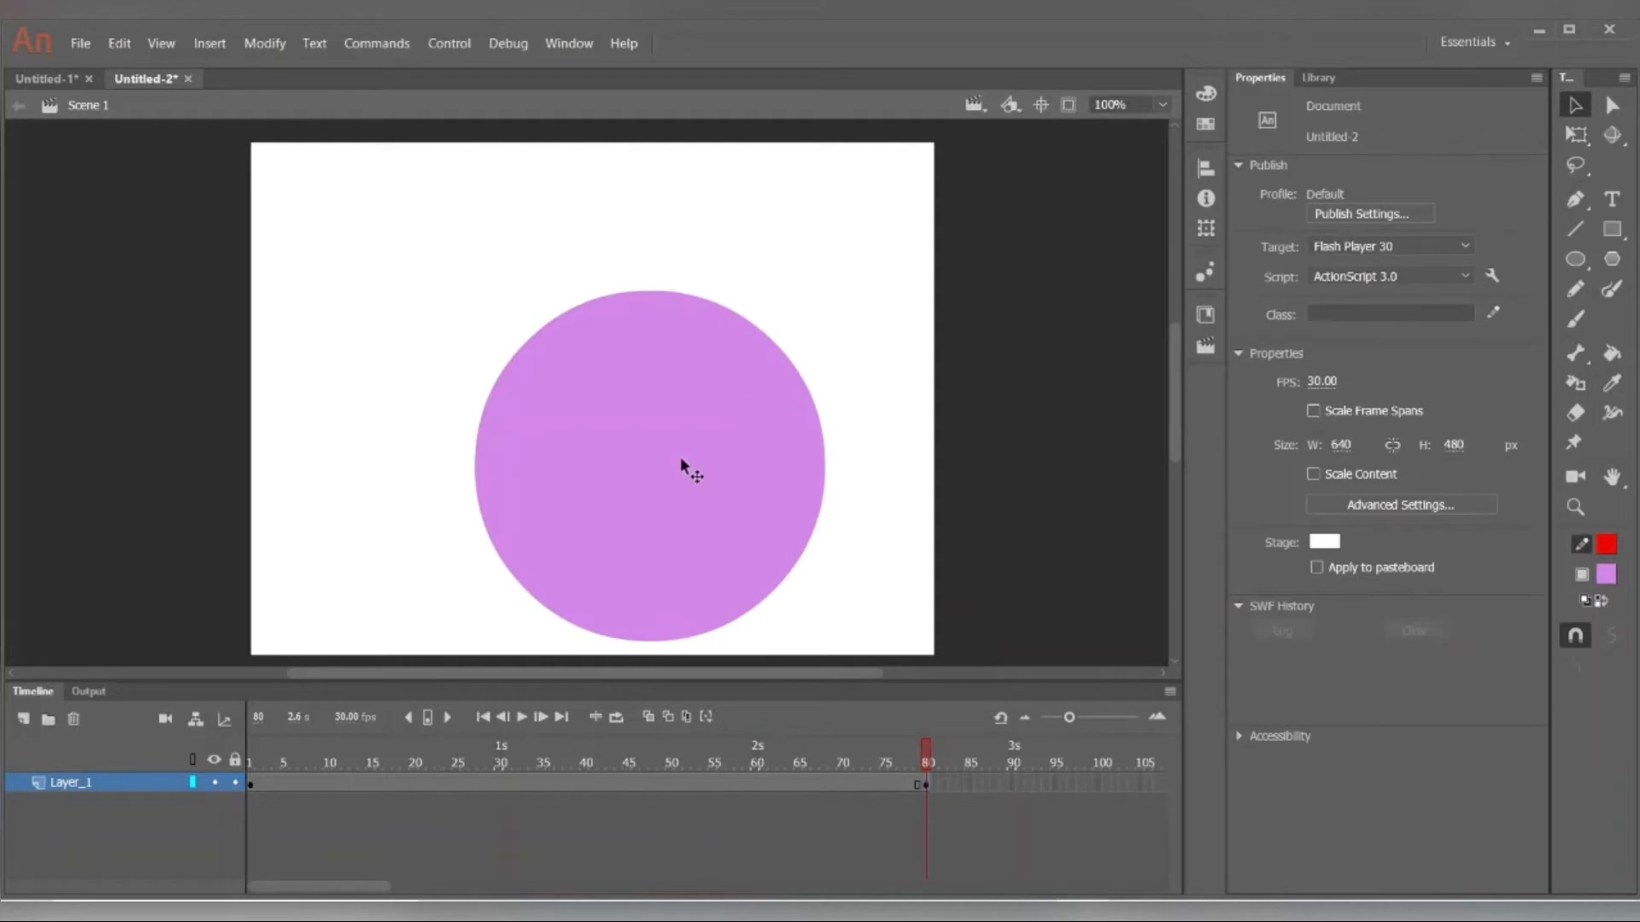
pyautogui.moveTo(681, 461); pyautogui.dragTo(621, 389)
pyautogui.click(879, 444)
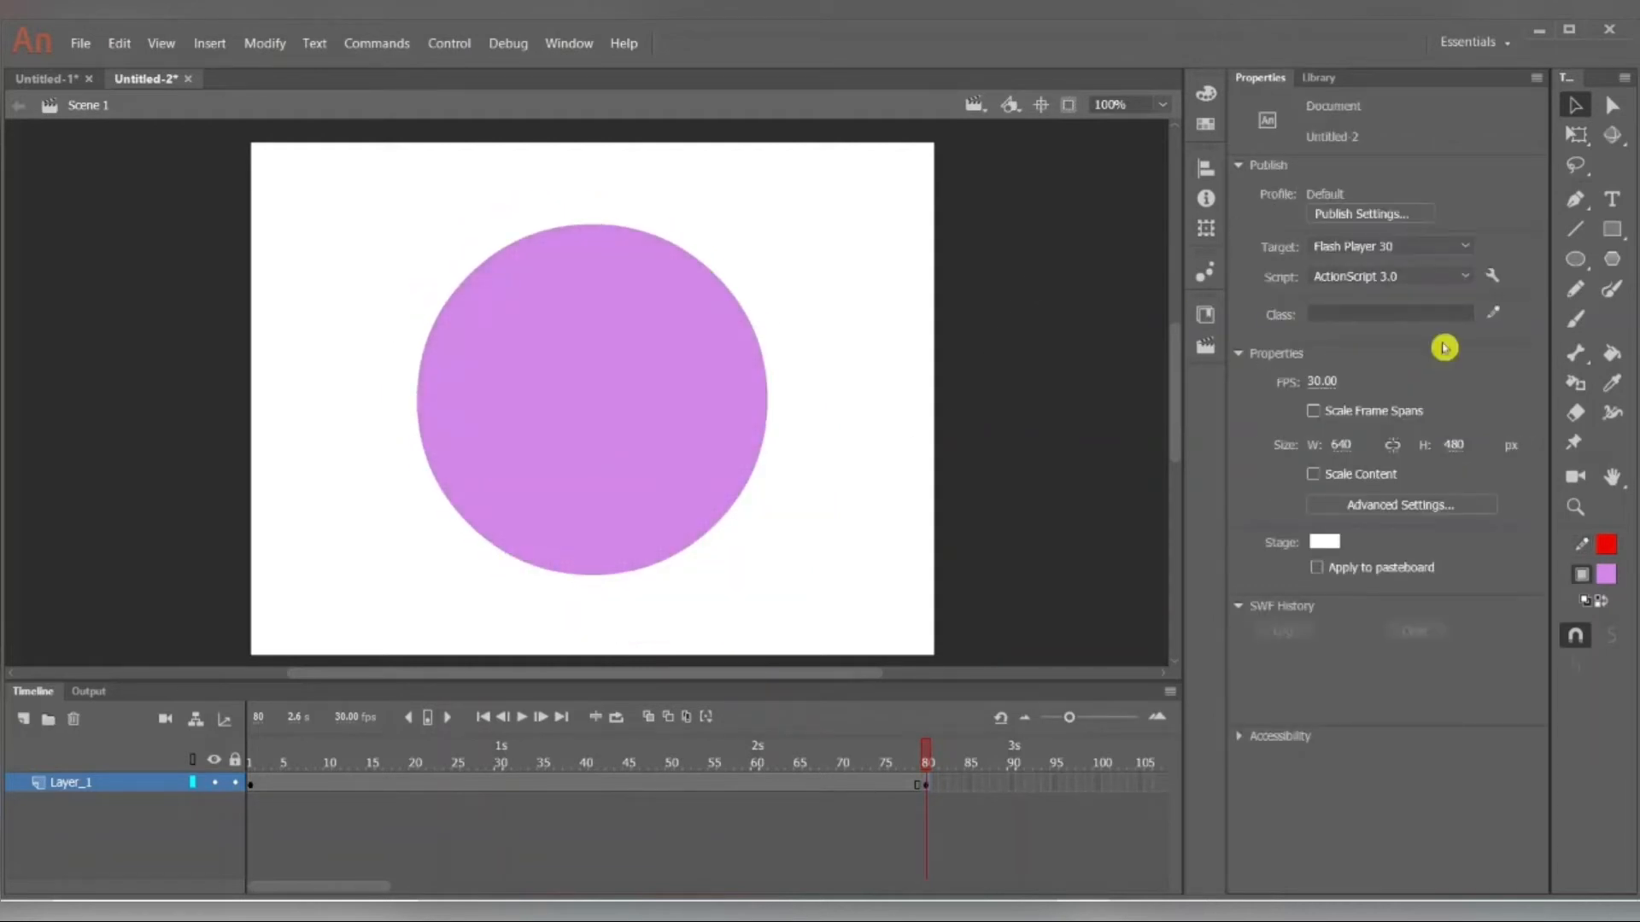
# Duplicate the purple circle, scale the copy down to about 264 px, and place it to the right of the original.
pyautogui.click(525, 376)
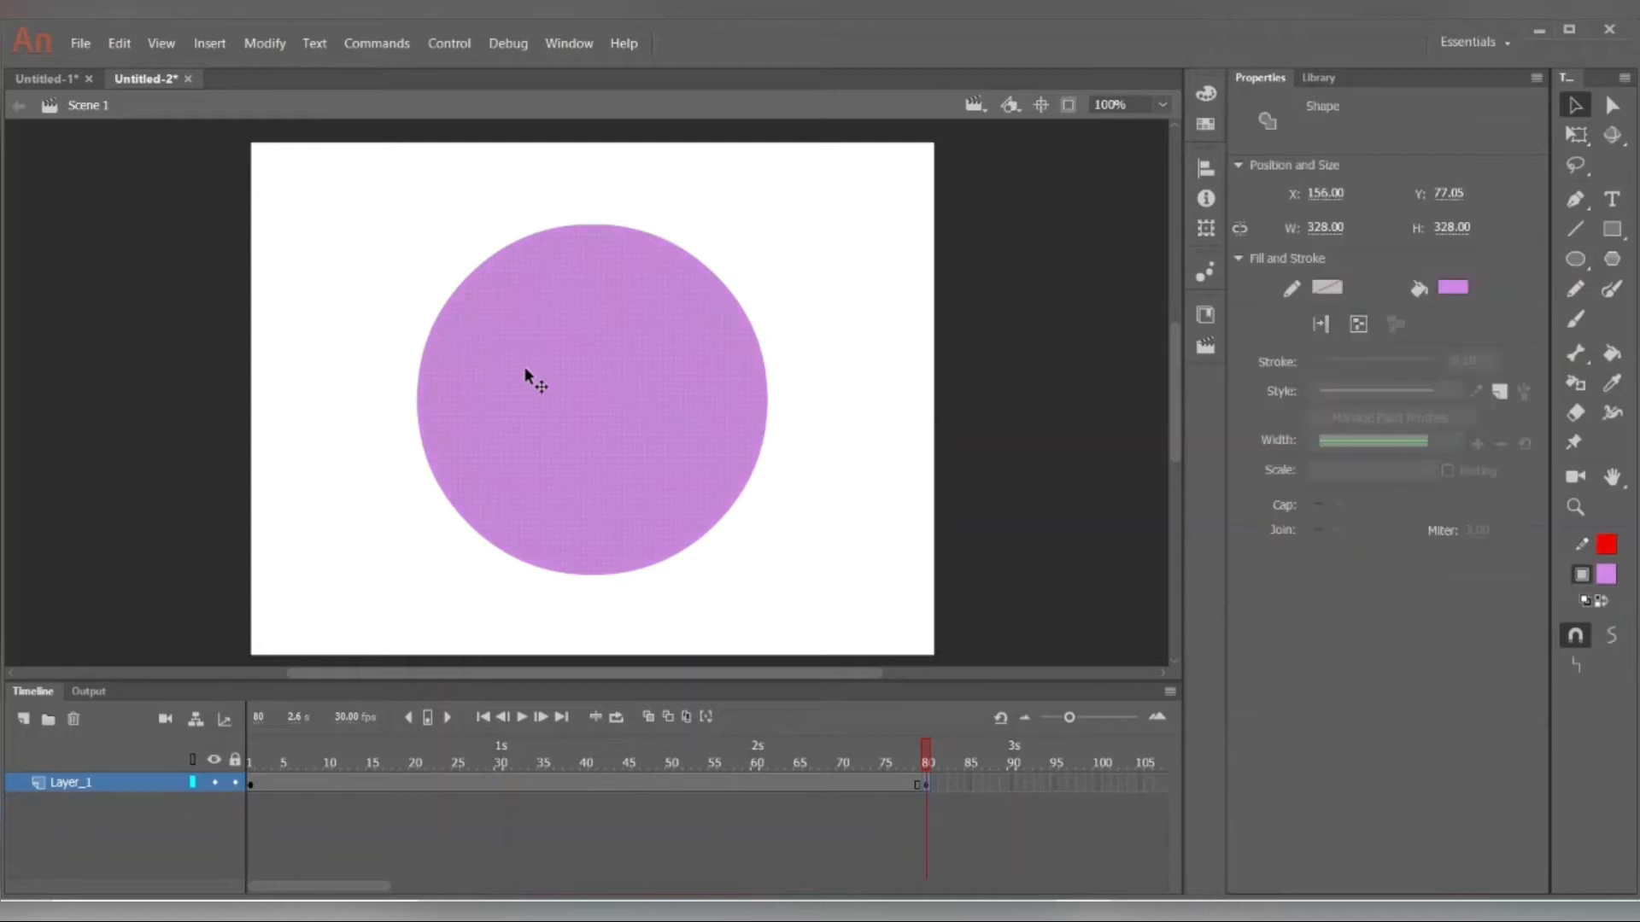
pyautogui.moveTo(567, 359); pyautogui.dragTo(756, 391)
pyautogui.click(1576, 134)
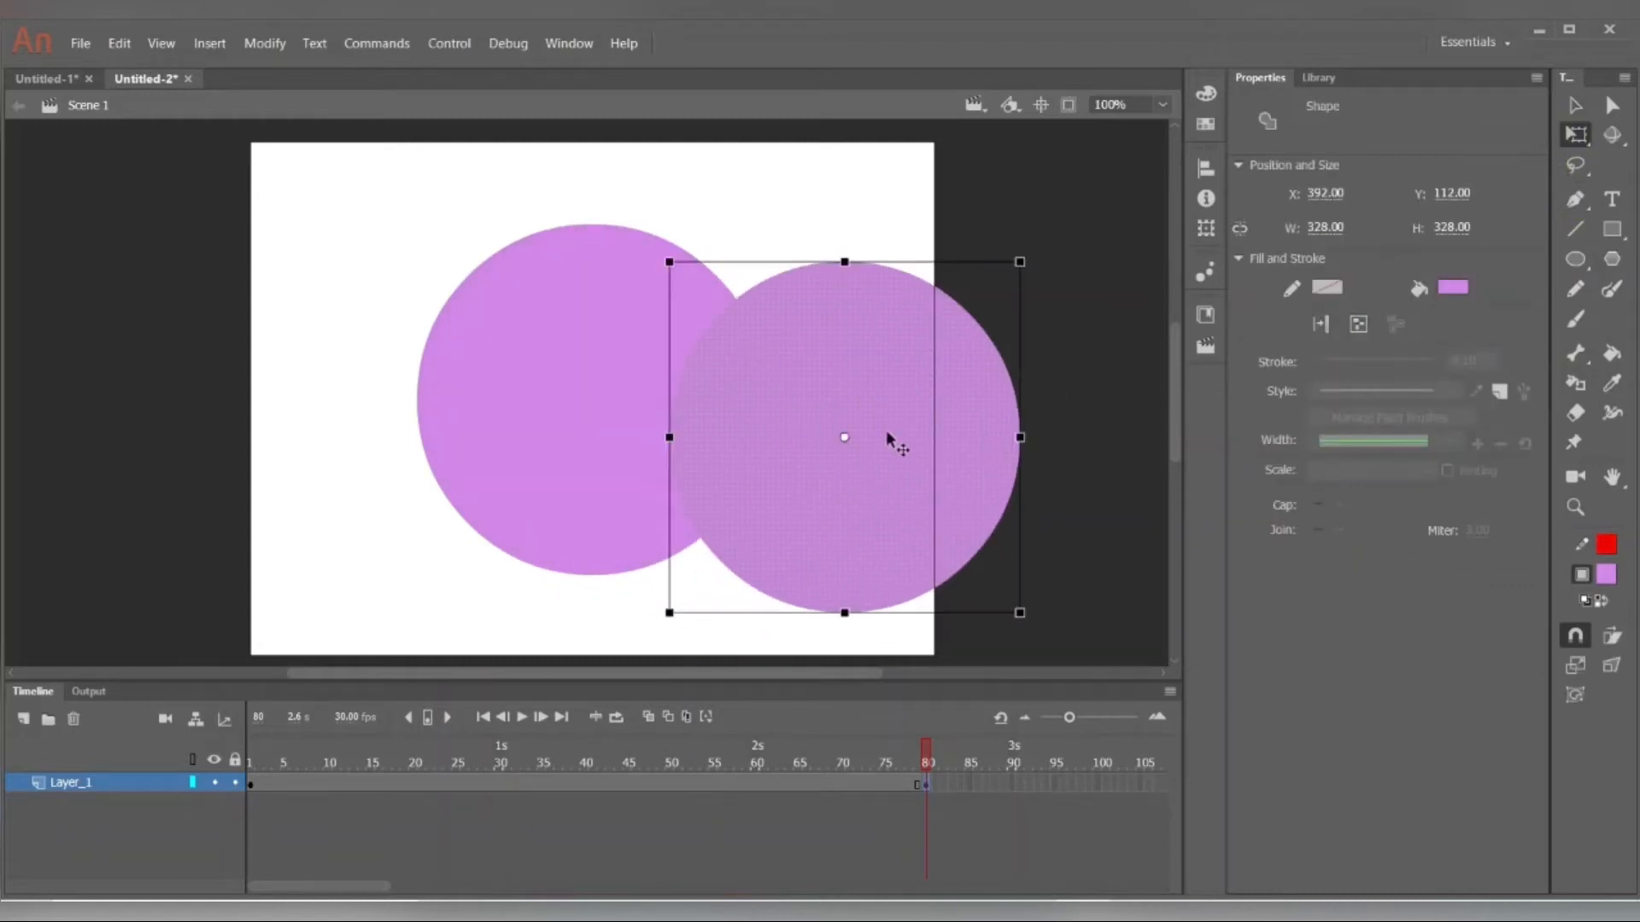
pyautogui.moveTo(1023, 261); pyautogui.dragTo(984, 290)
pyautogui.moveTo(815, 429); pyautogui.dragTo(909, 411)
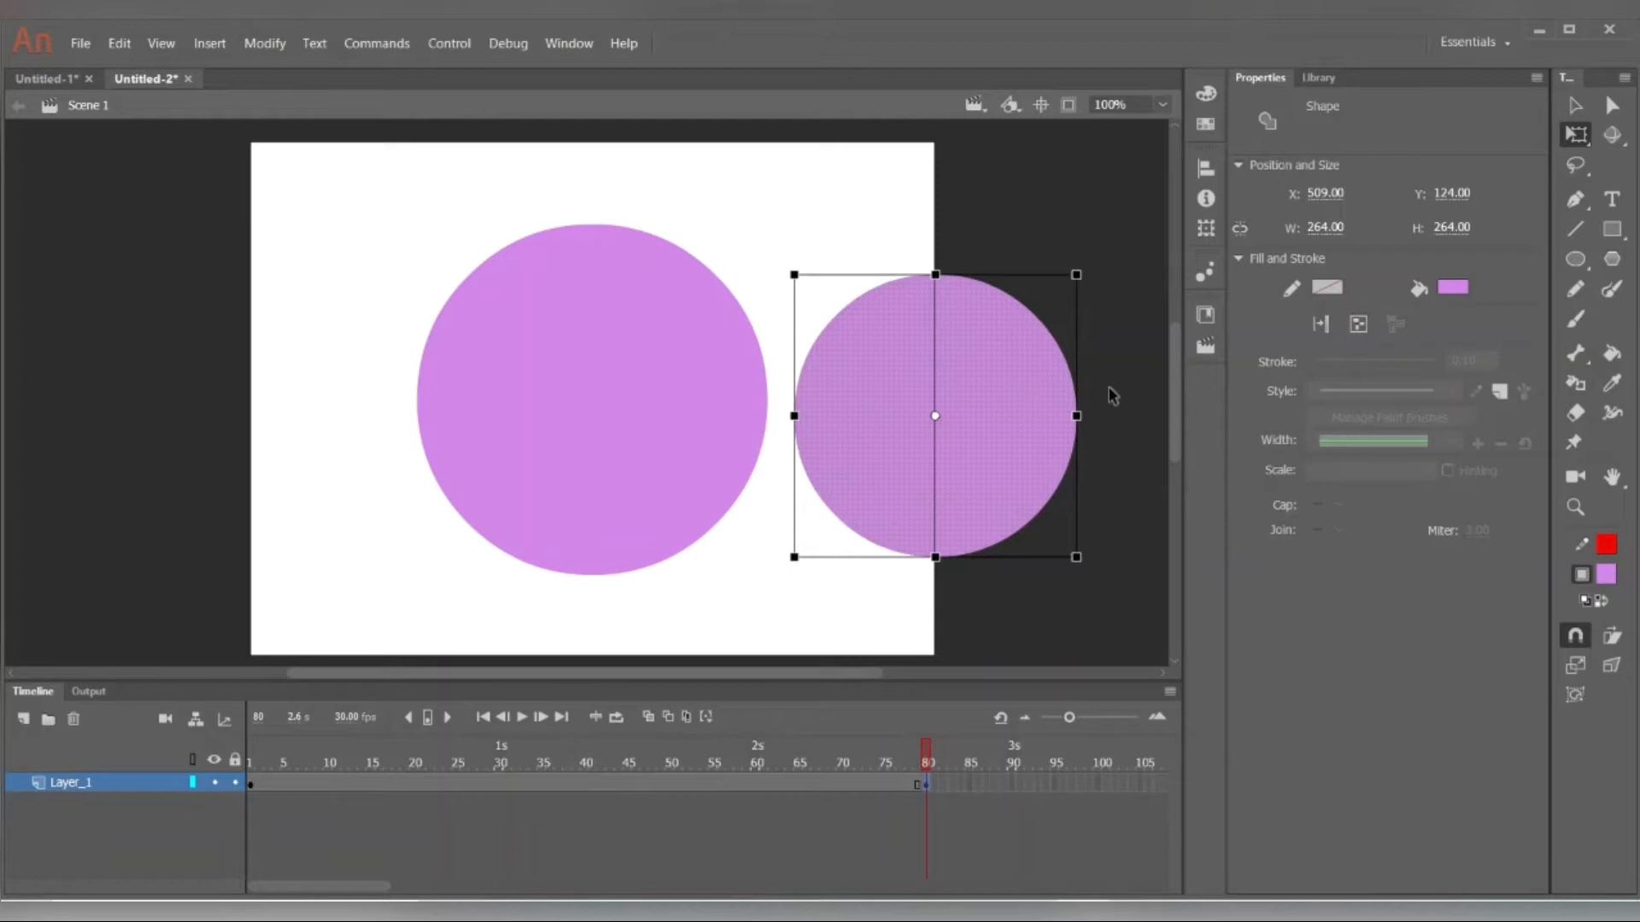
# Fill the smaller circle with white and center it over the purple circle to form a ring.
pyautogui.click(1446, 292)
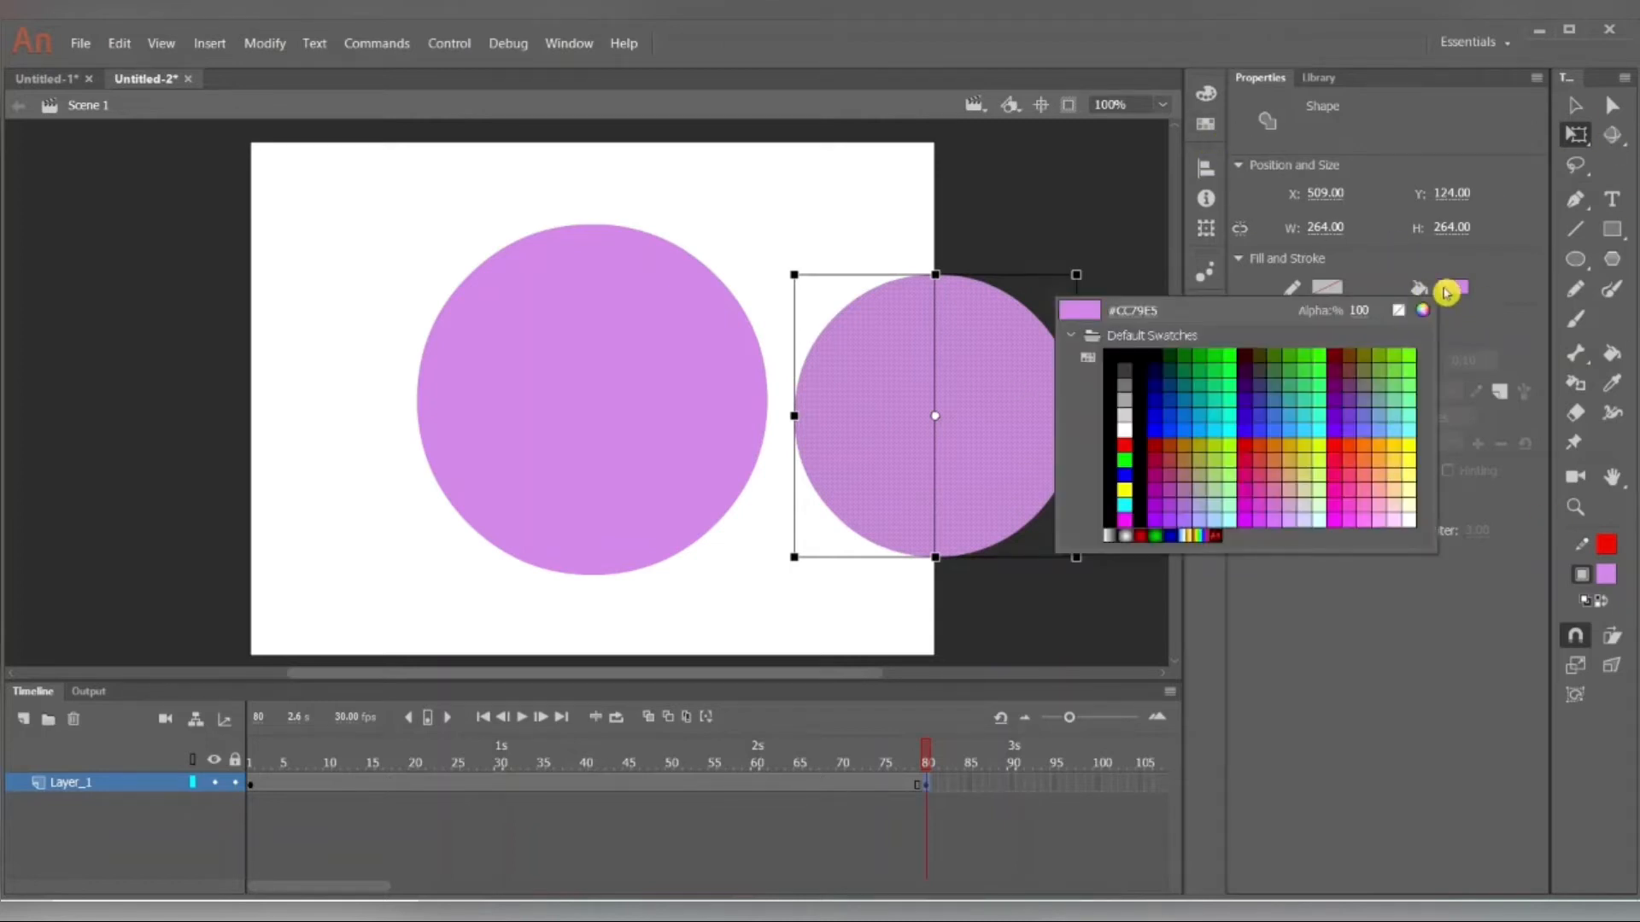
pyautogui.click(1125, 427)
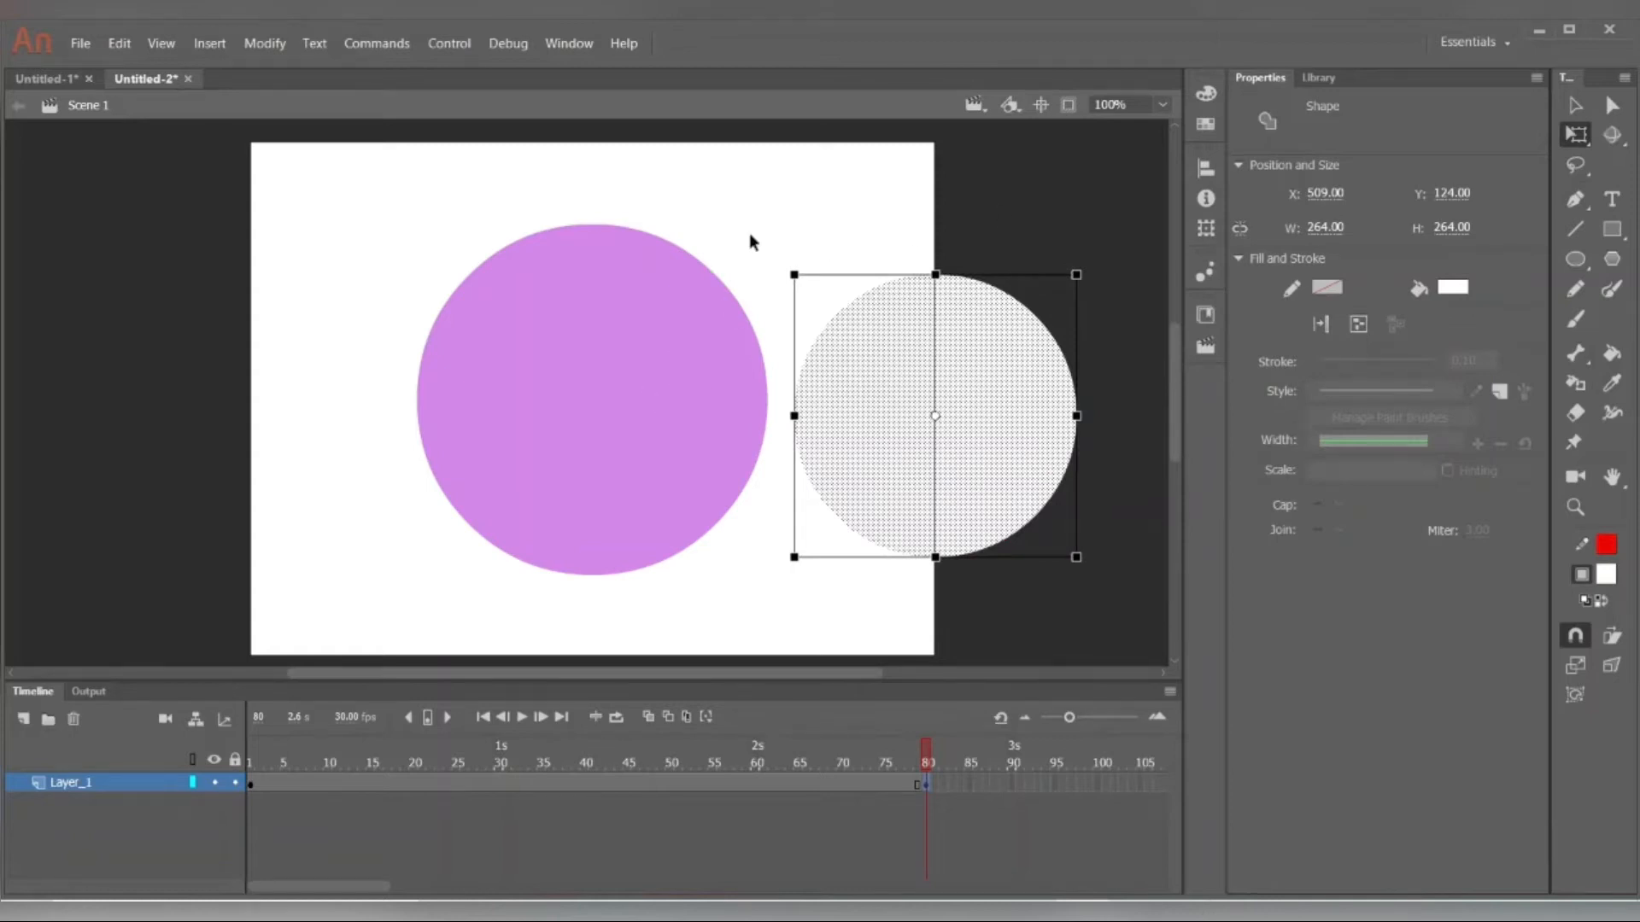
pyautogui.click(1089, 589)
pyautogui.moveTo(973, 408); pyautogui.dragTo(633, 391)
pyautogui.click(856, 372)
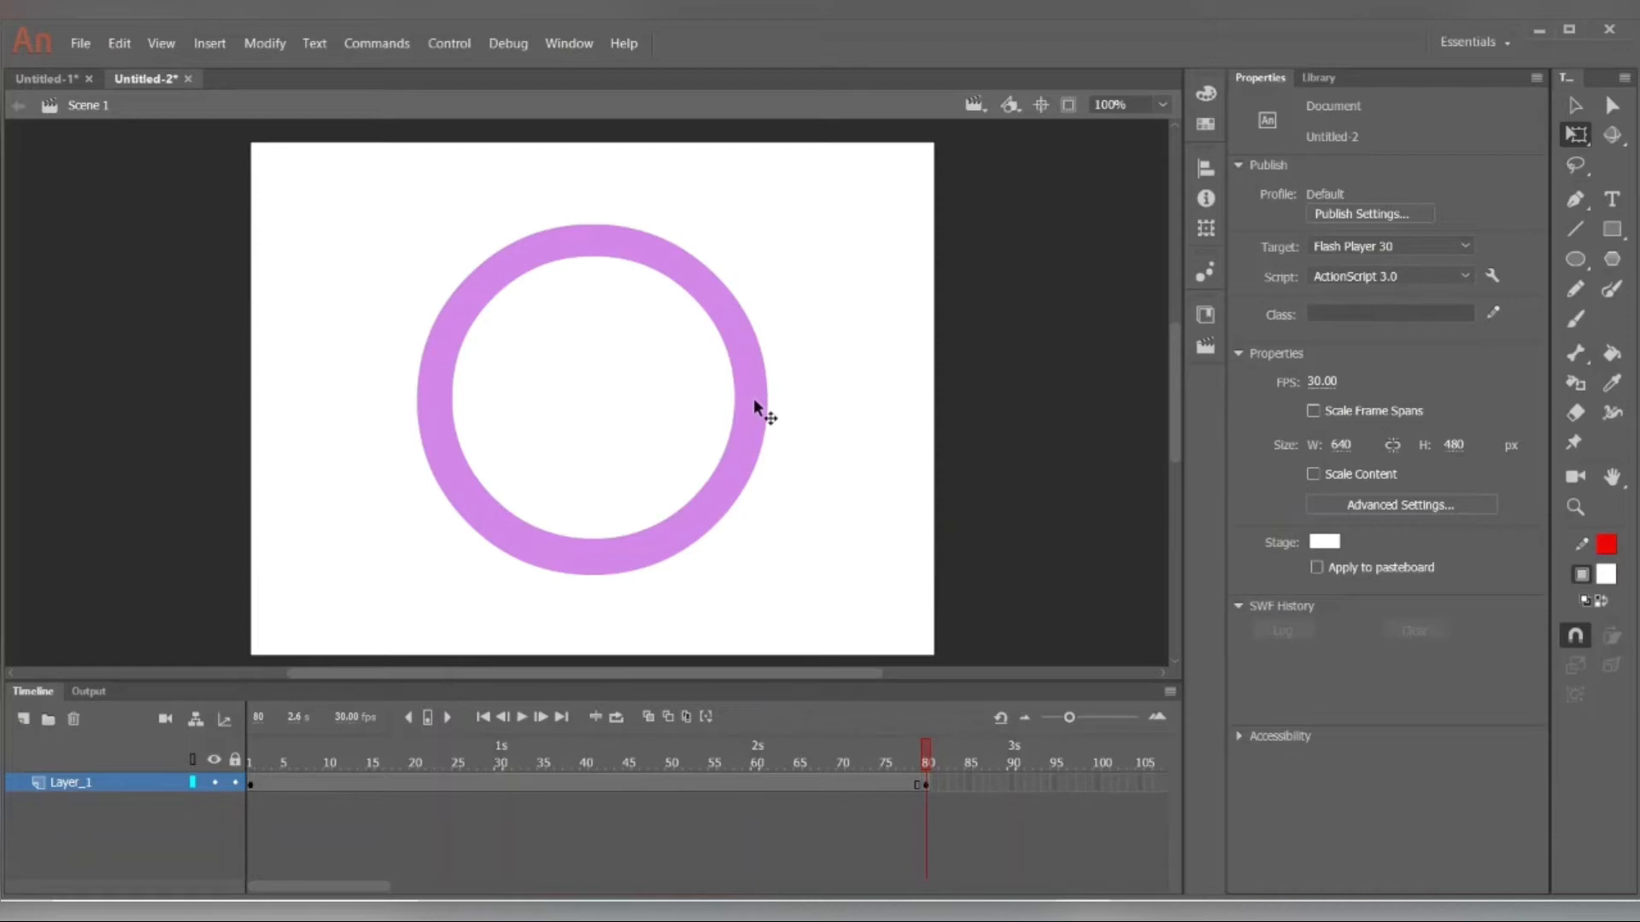
# Add the static text "animate" in 50 pt Century Gothic Bold near the stage's upper-right corner.
pyautogui.click(1611, 199)
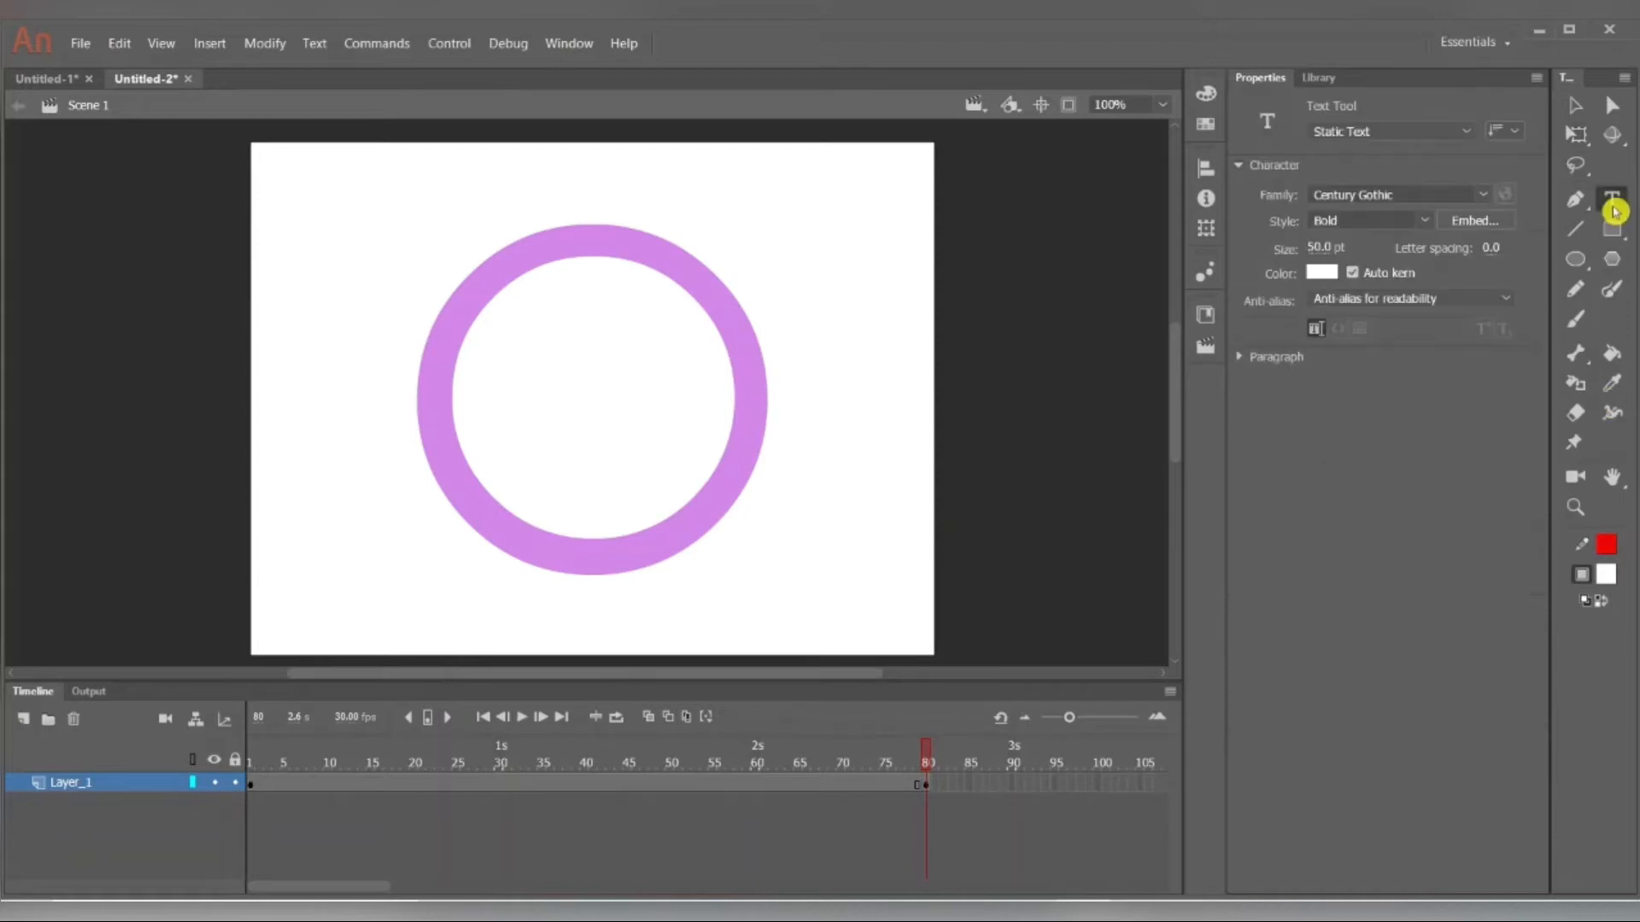
pyautogui.click(855, 259)
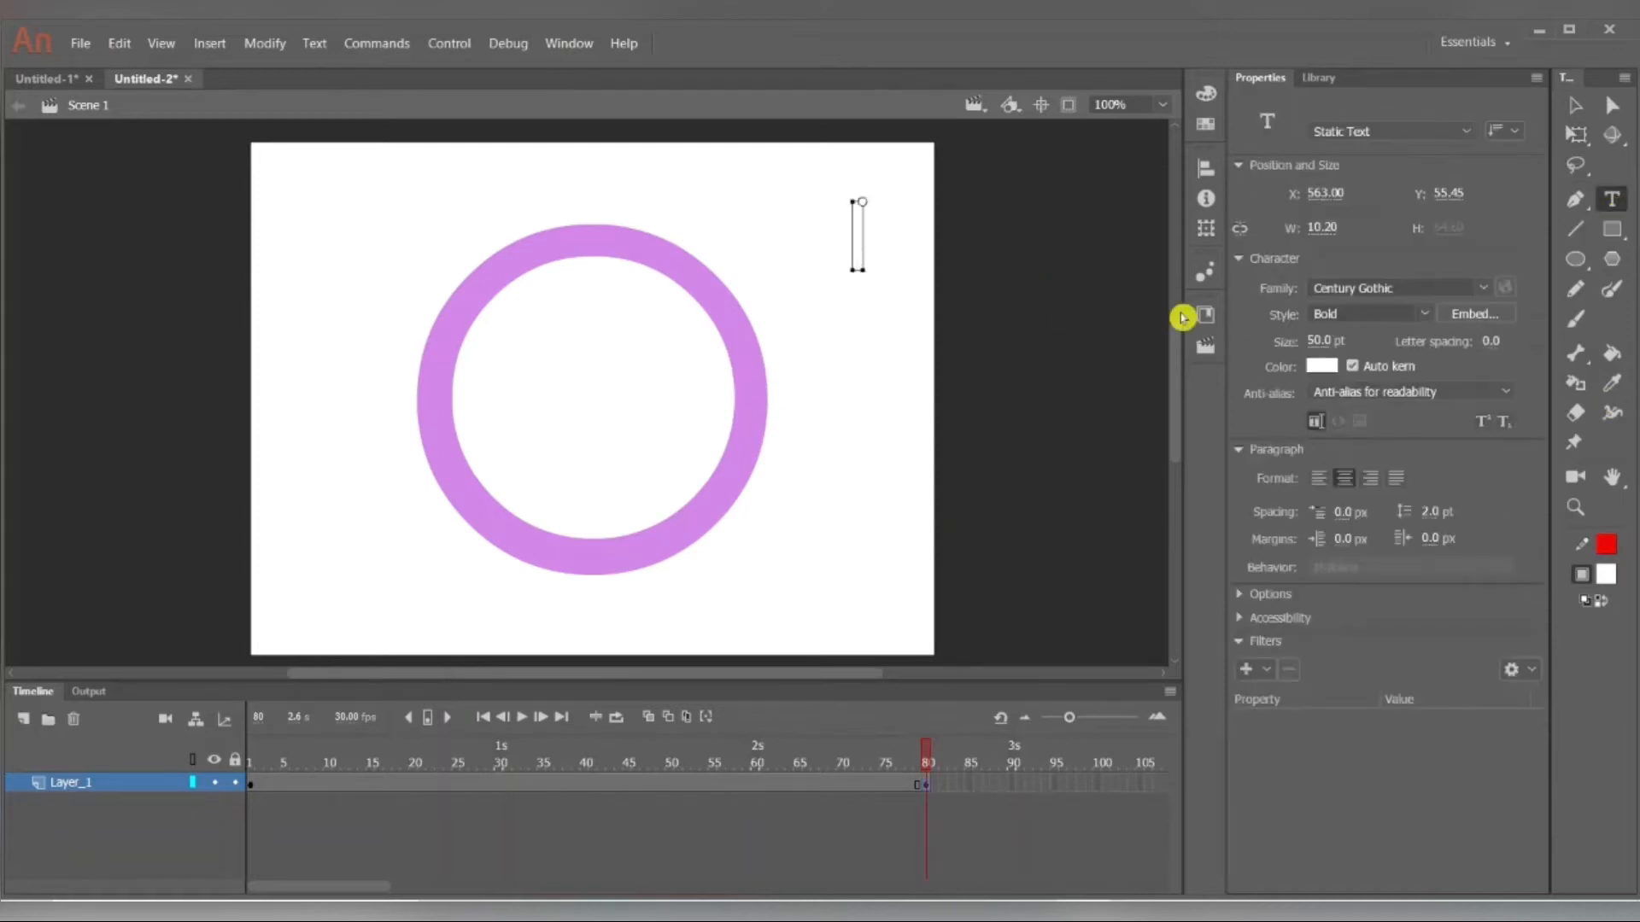
pyautogui.write('anima')
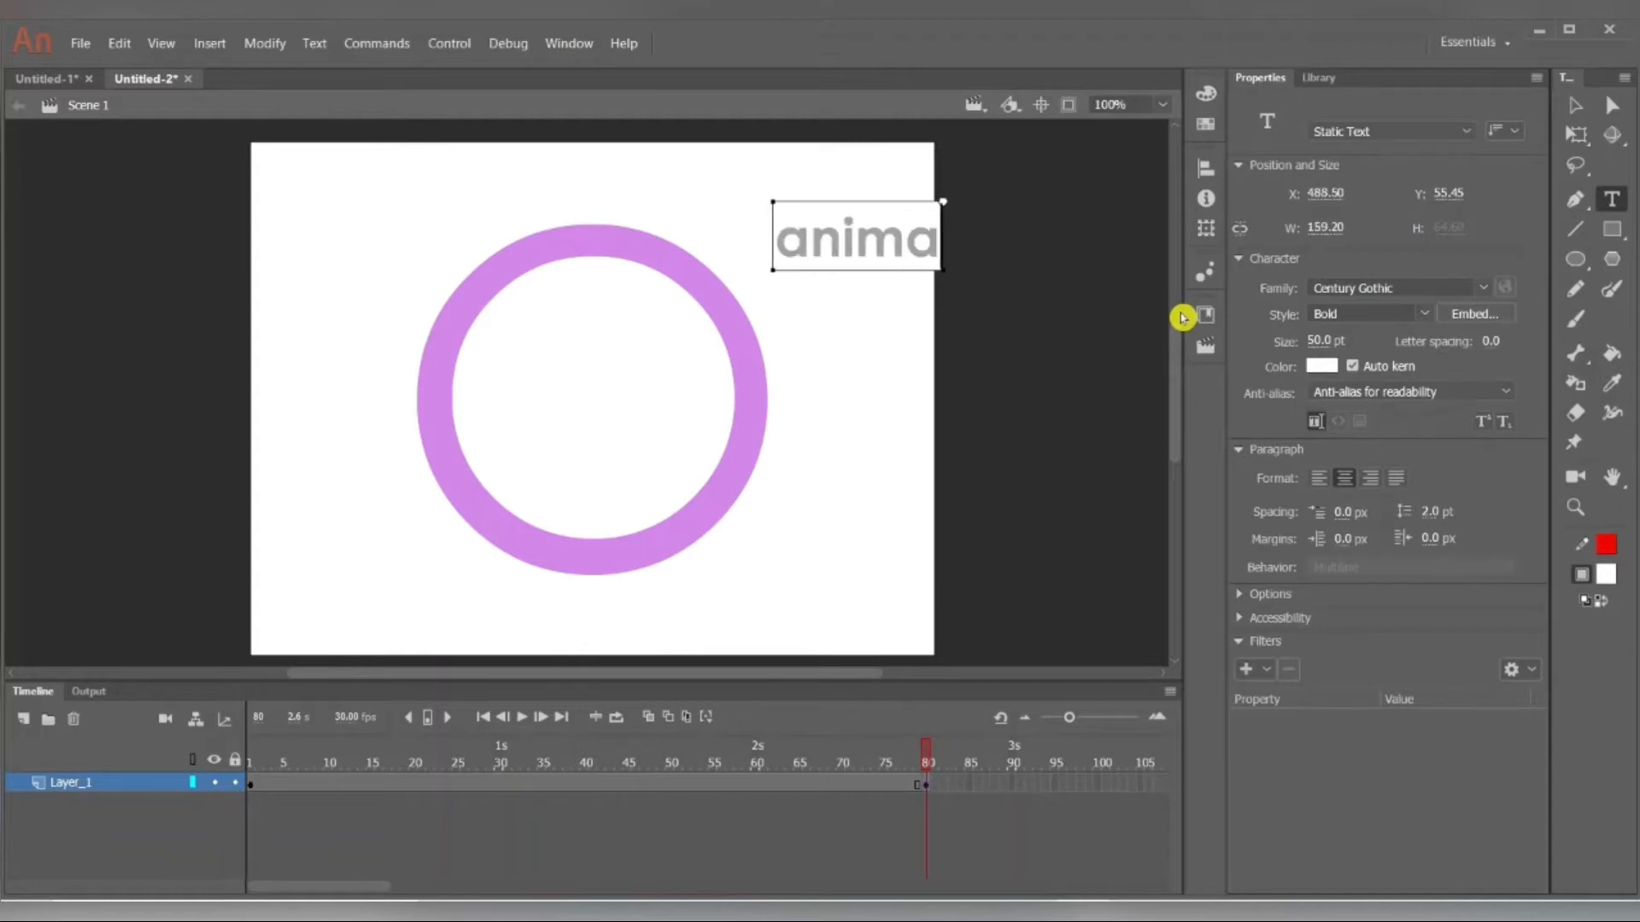
pyautogui.press('BackSpace')
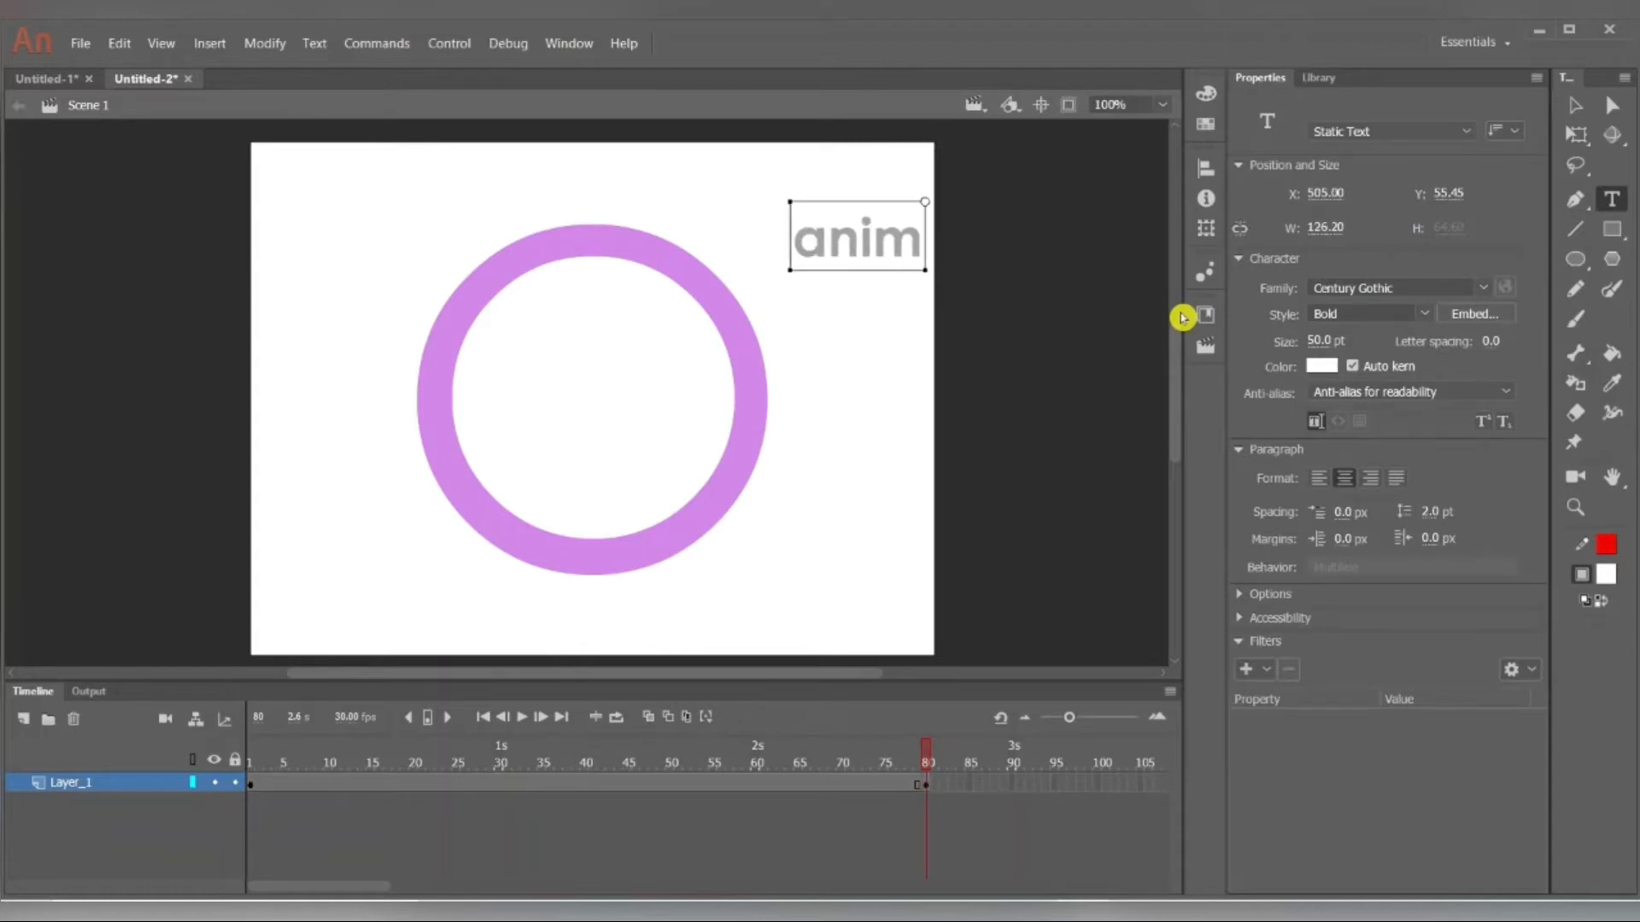
pyautogui.write('ate')
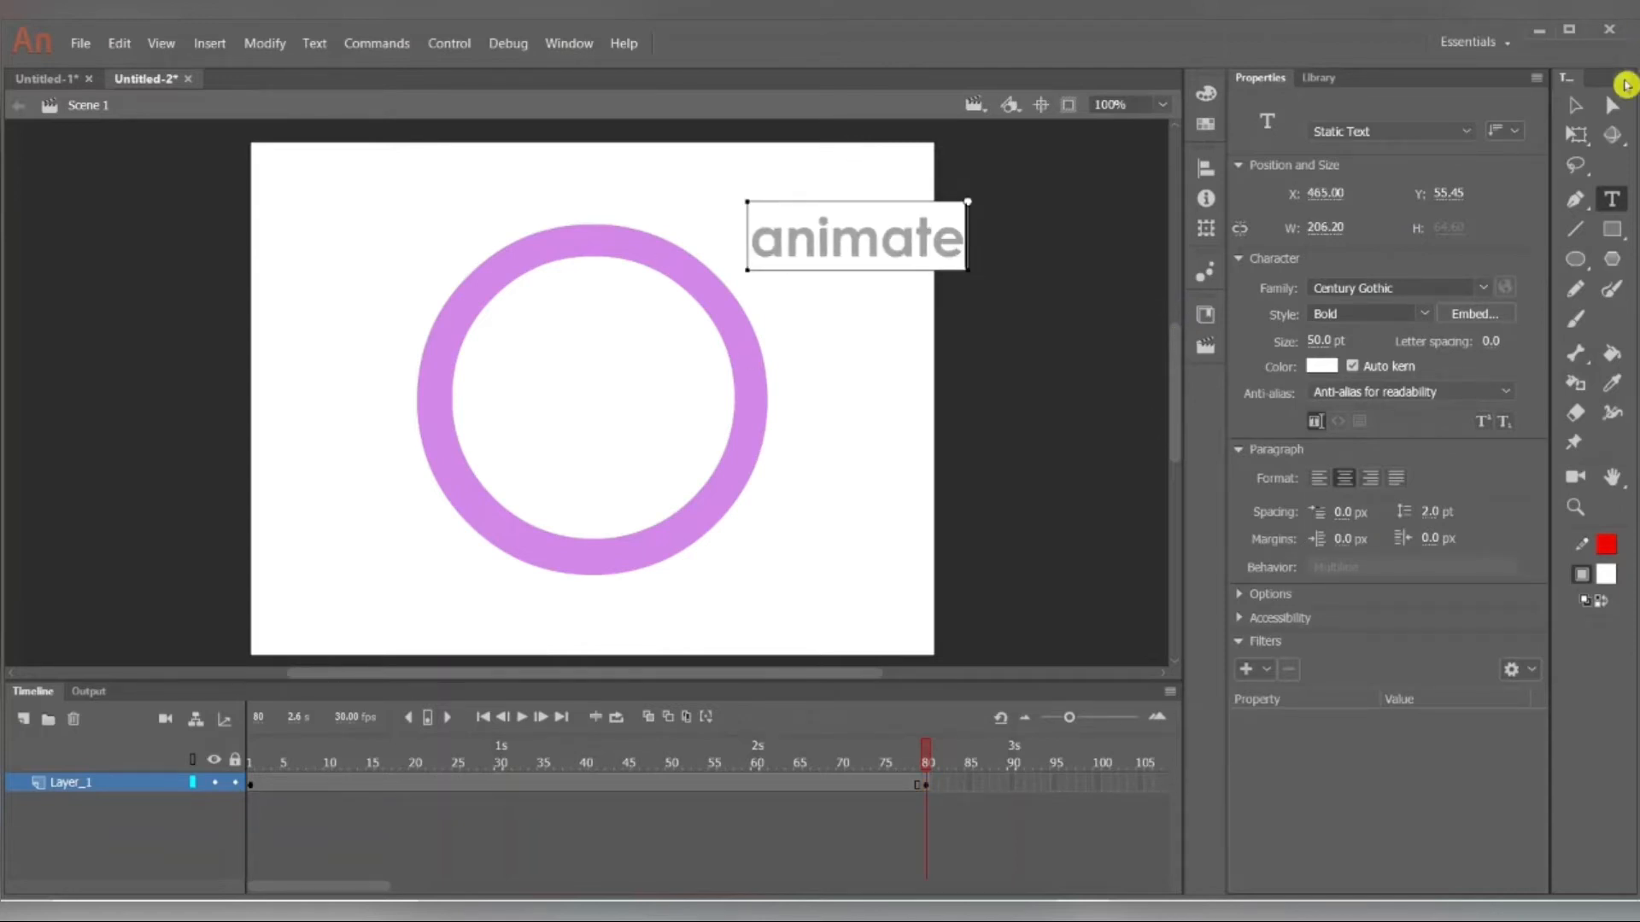
# Color the "animate" text dark red (#990000) and move it into the upper half of the ring.
pyautogui.click(1574, 106)
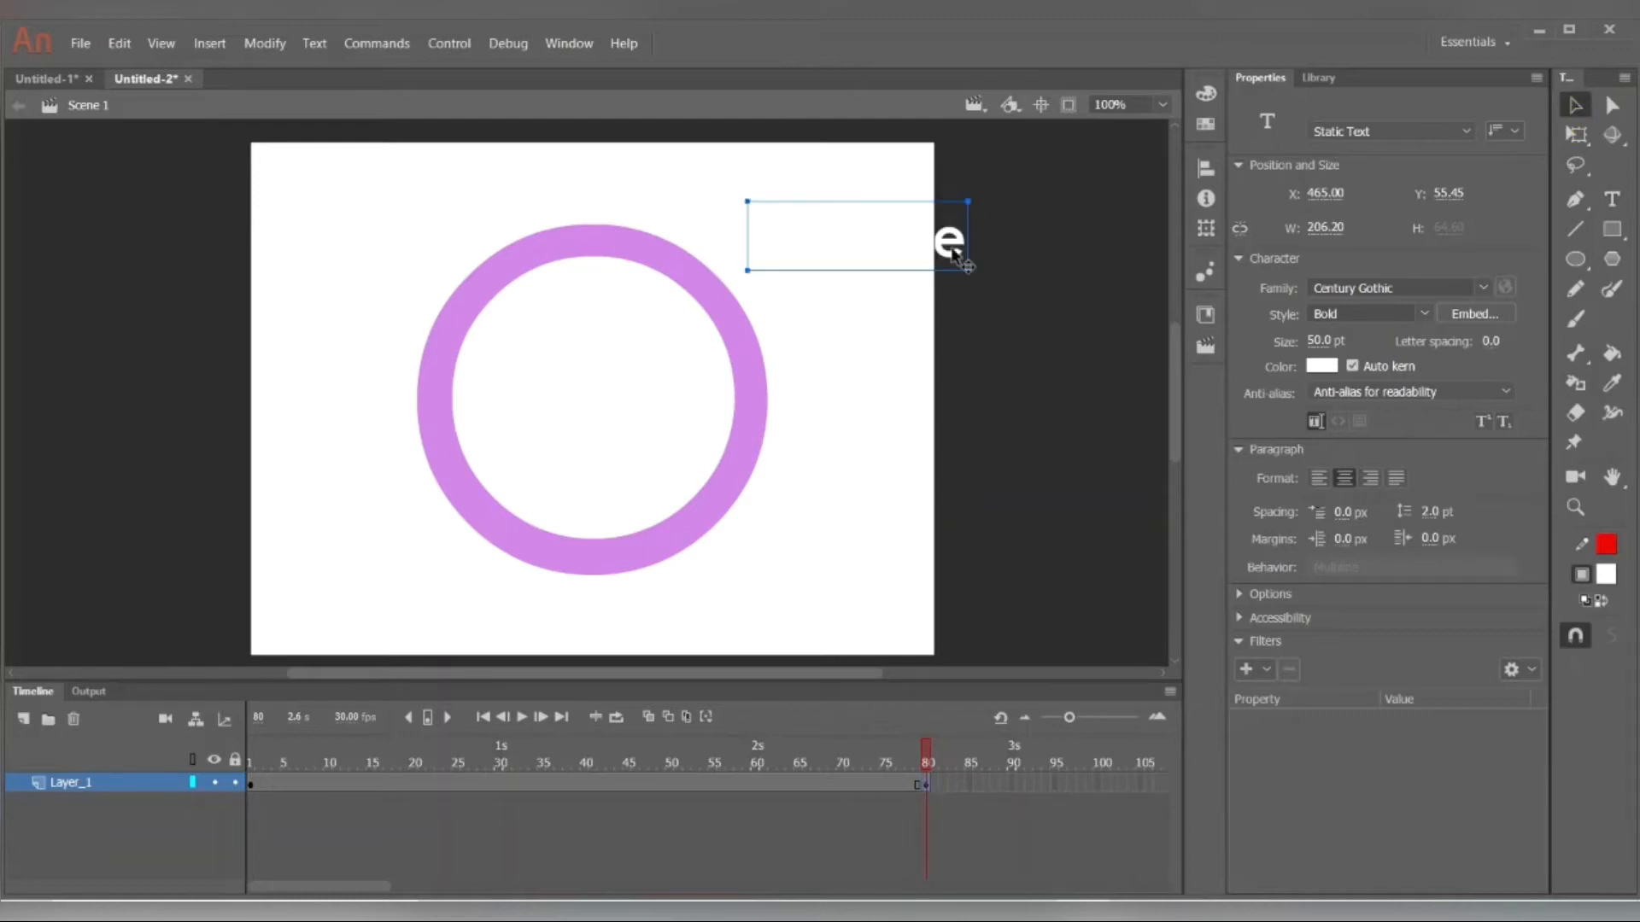
pyautogui.click(1330, 368)
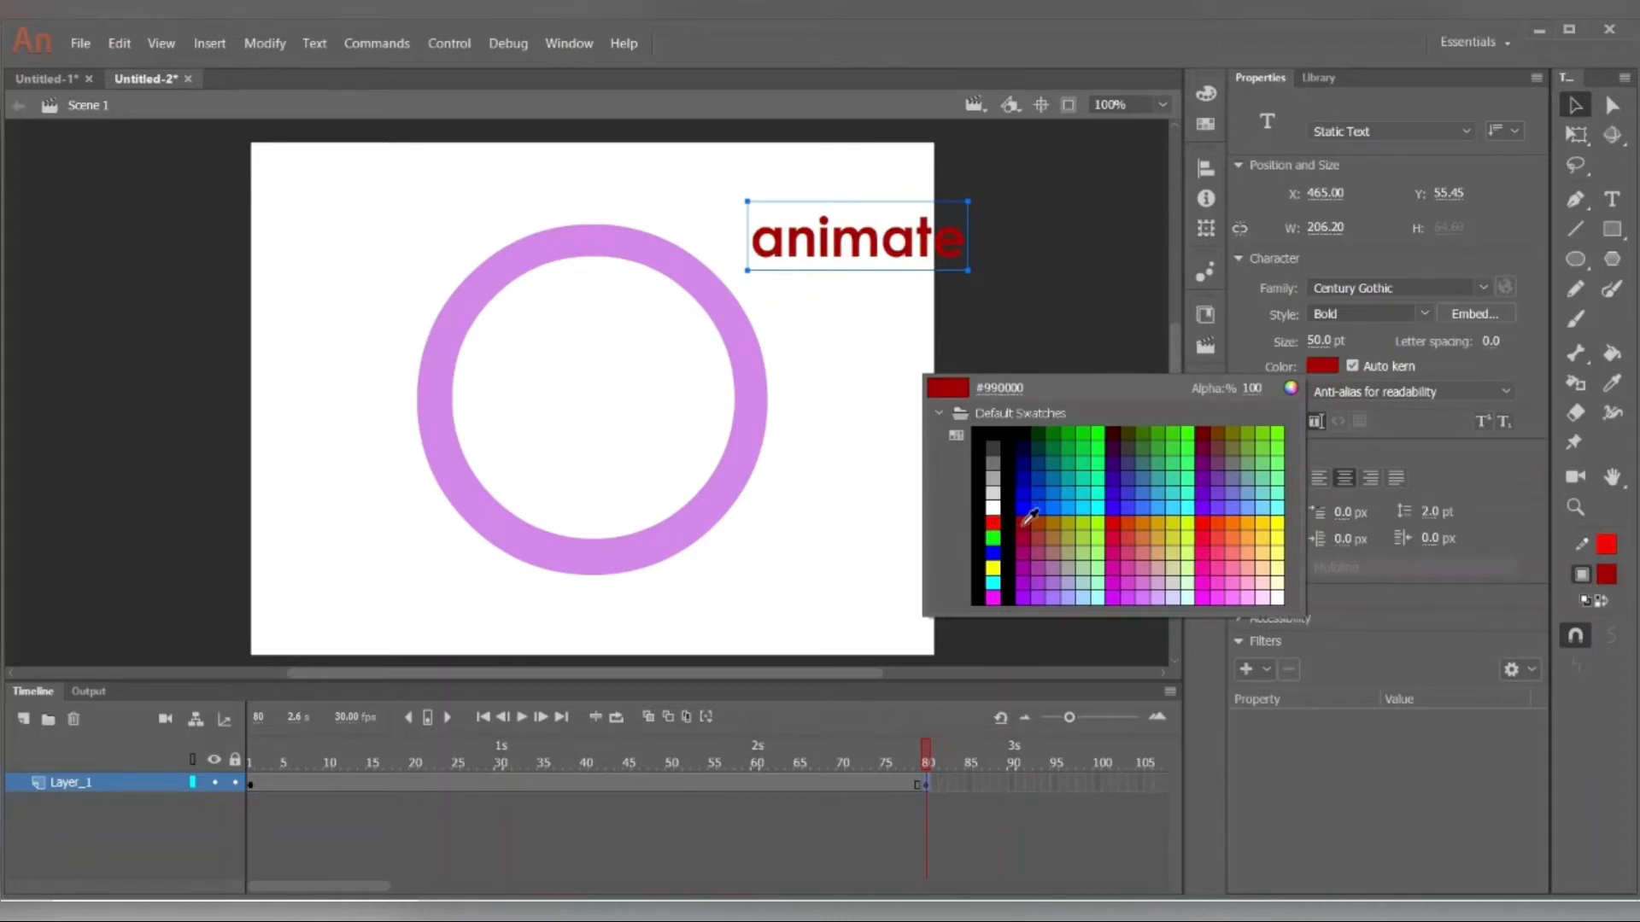
pyautogui.click(1026, 517)
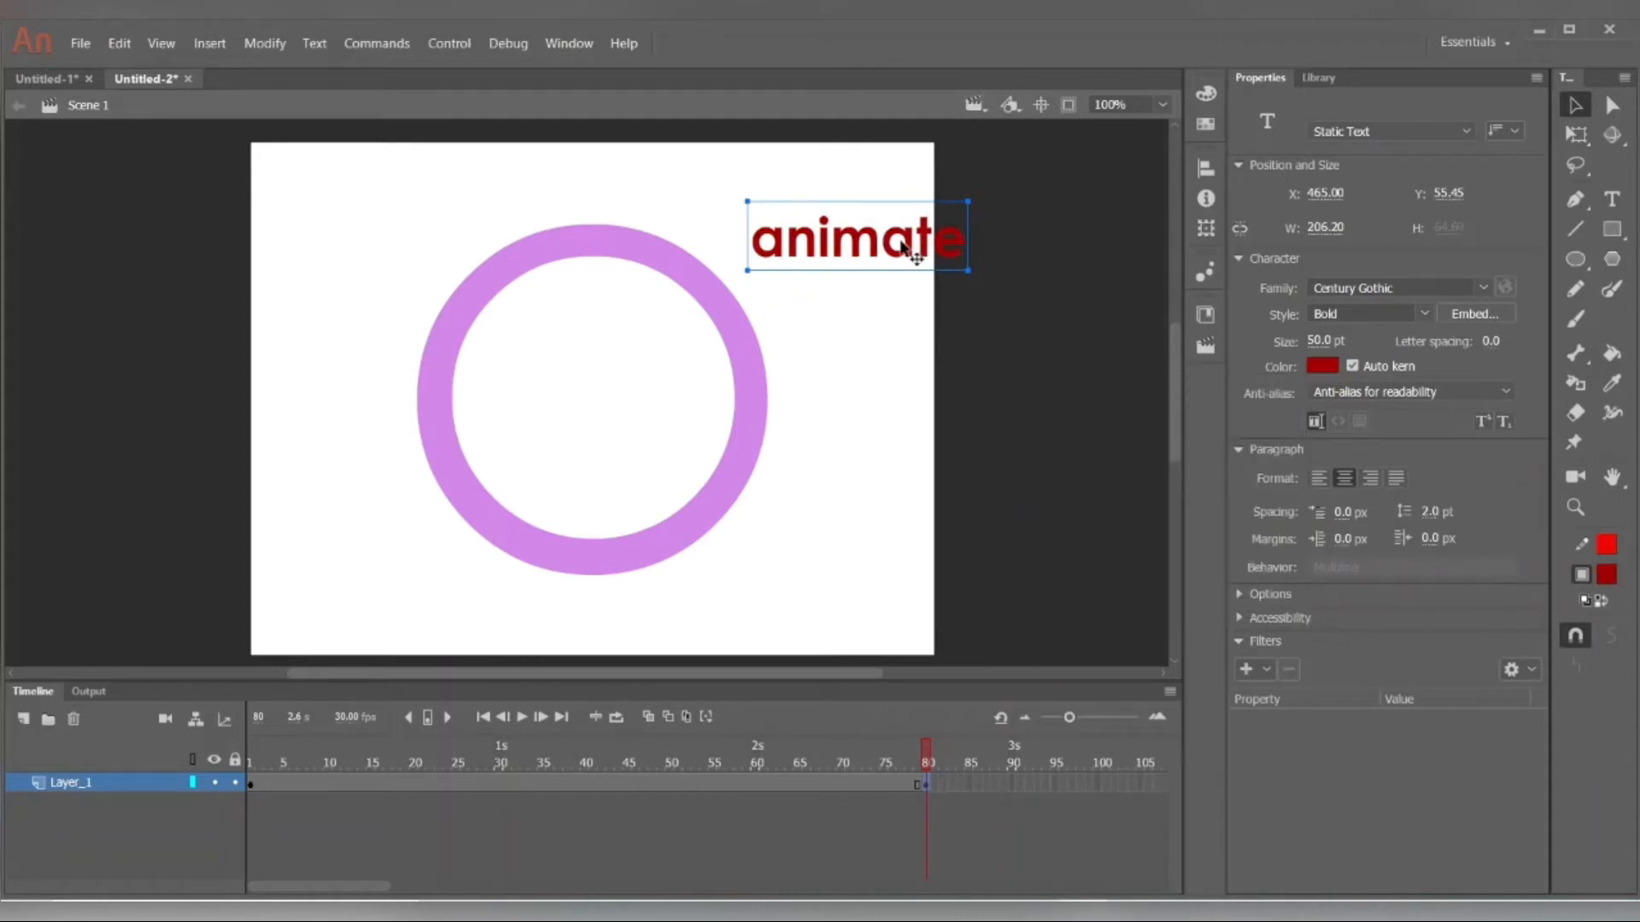
pyautogui.moveTo(903, 248); pyautogui.dragTo(645, 360)
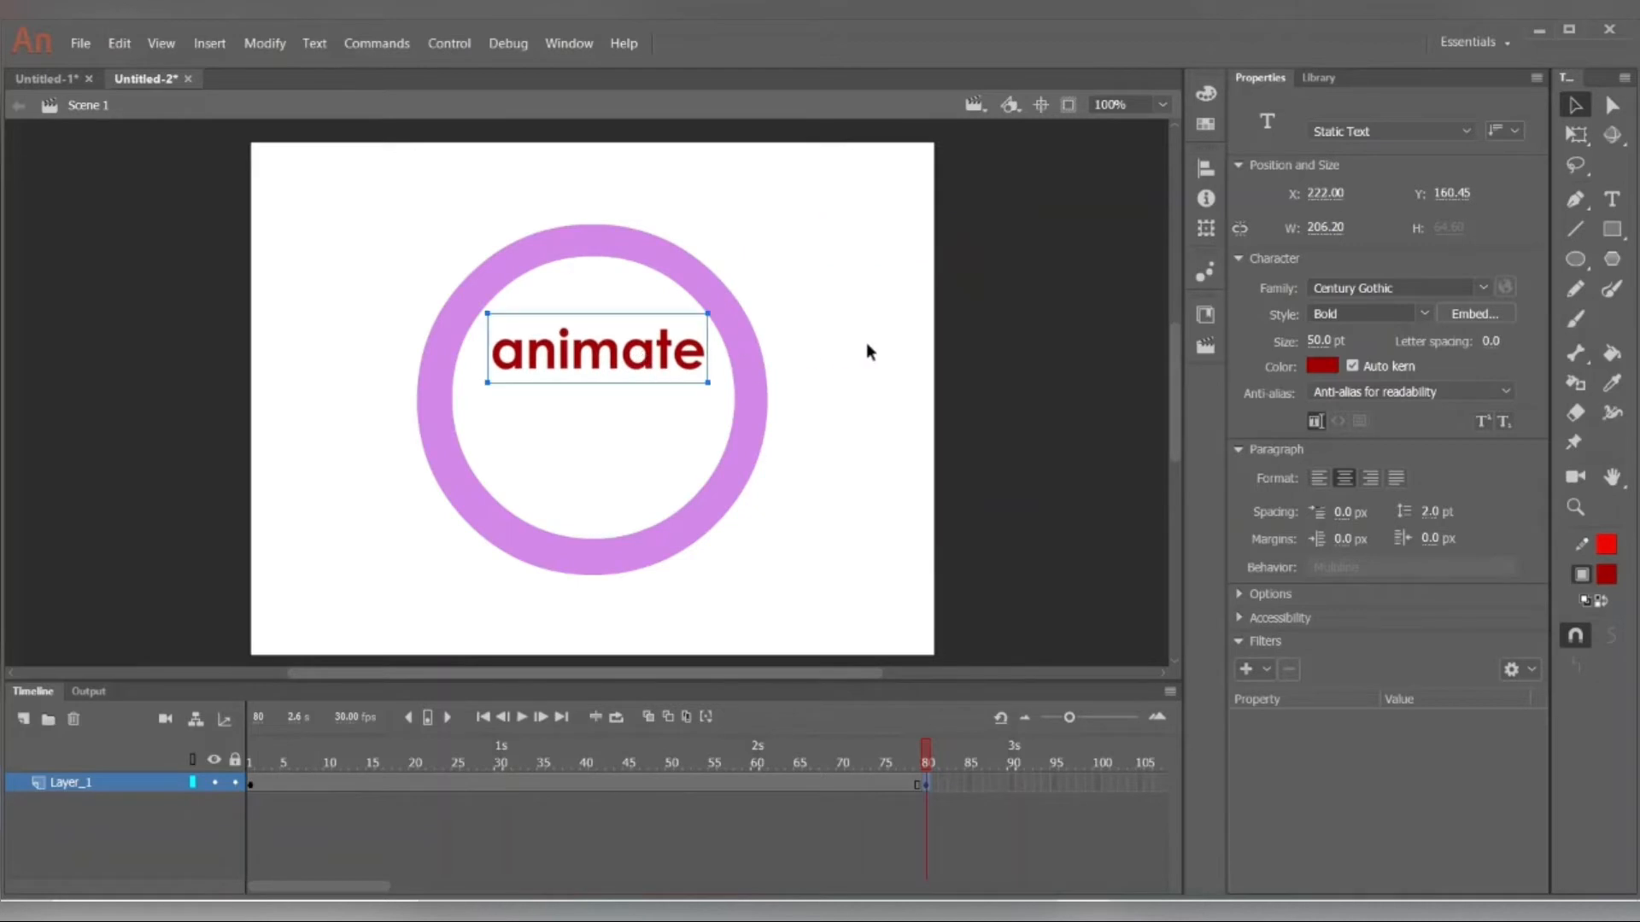
pyautogui.click(868, 351)
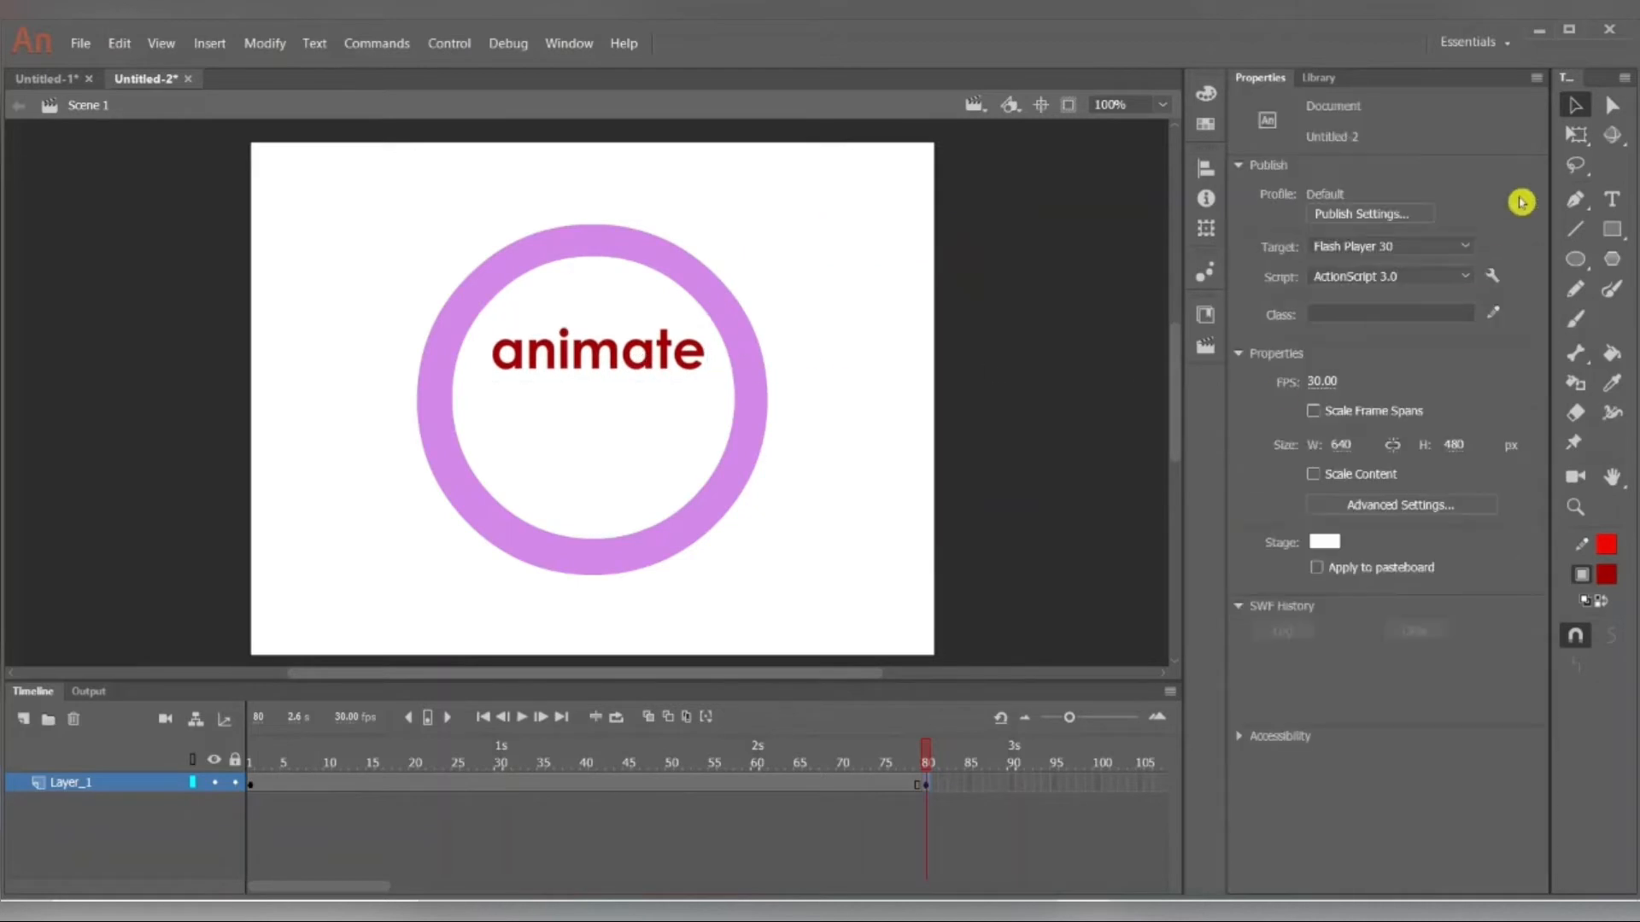
# Add a second static text reading "IS FUN" beside the "animate" text, using the same font settings.
pyautogui.click(1612, 199)
pyautogui.click(790, 324)
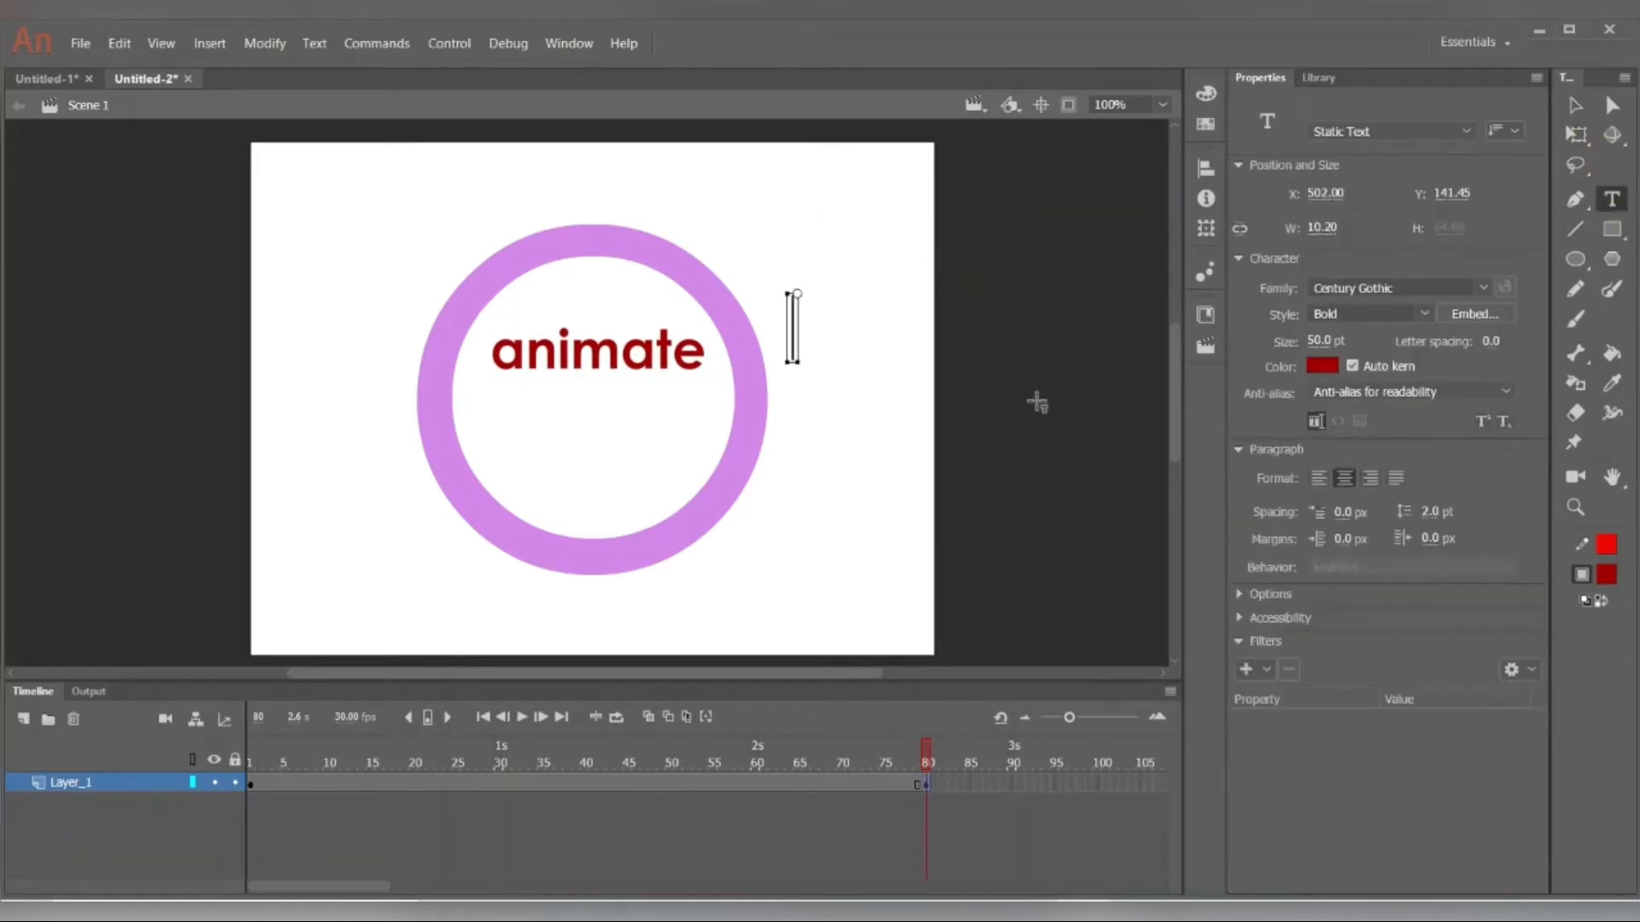
pyautogui.press('capslock')
pyautogui.write('IS FUN')
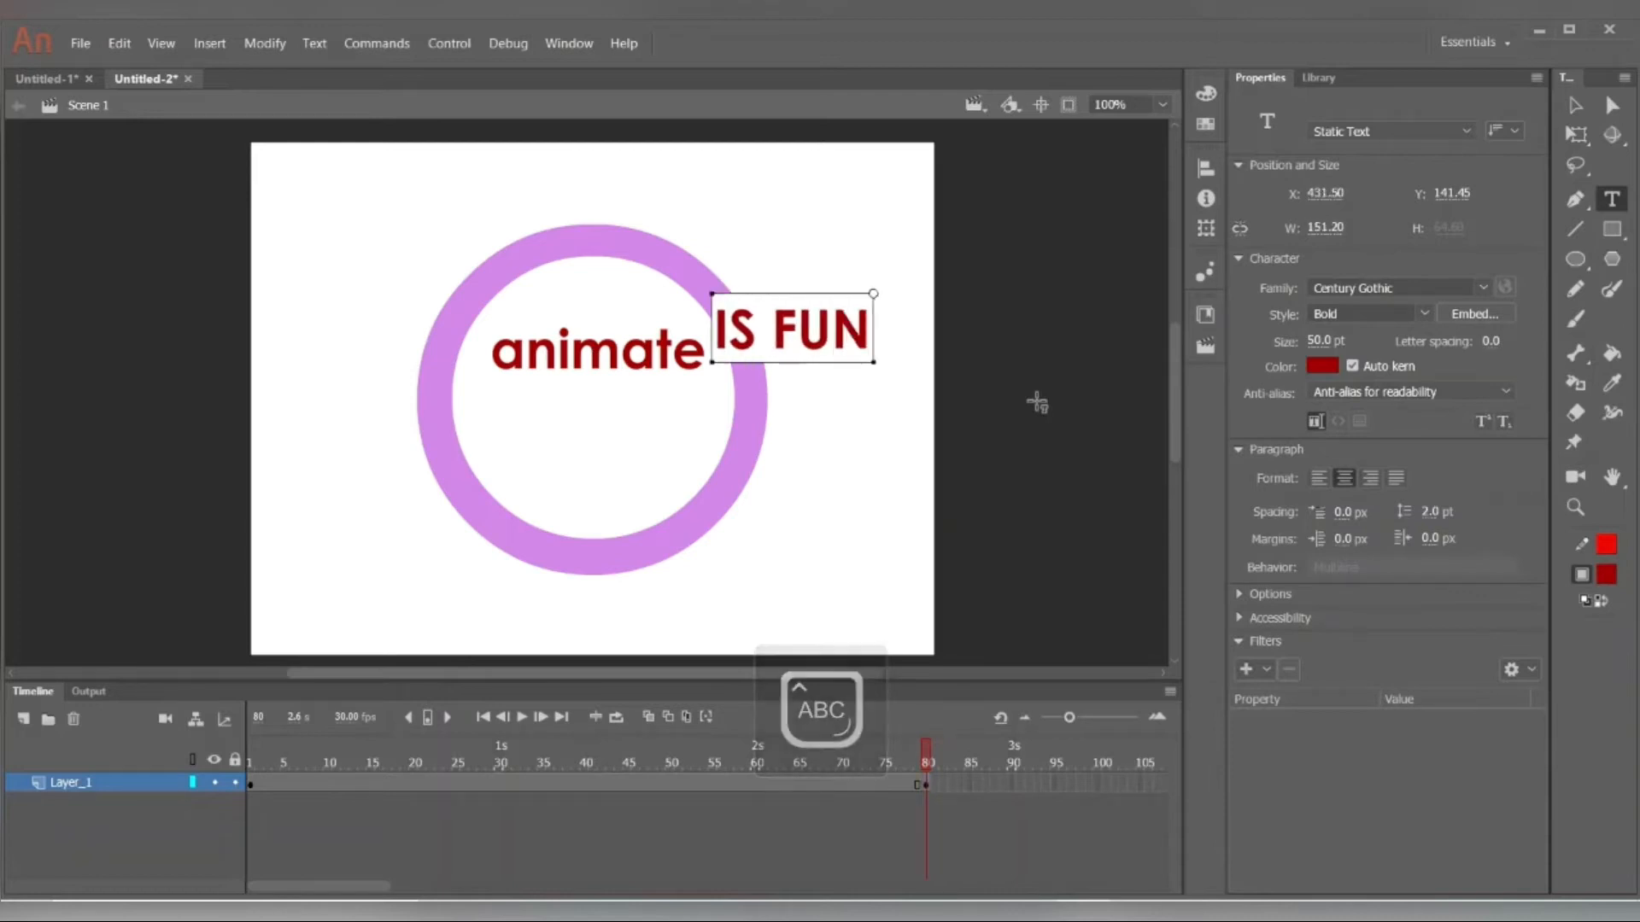
pyautogui.click(1577, 109)
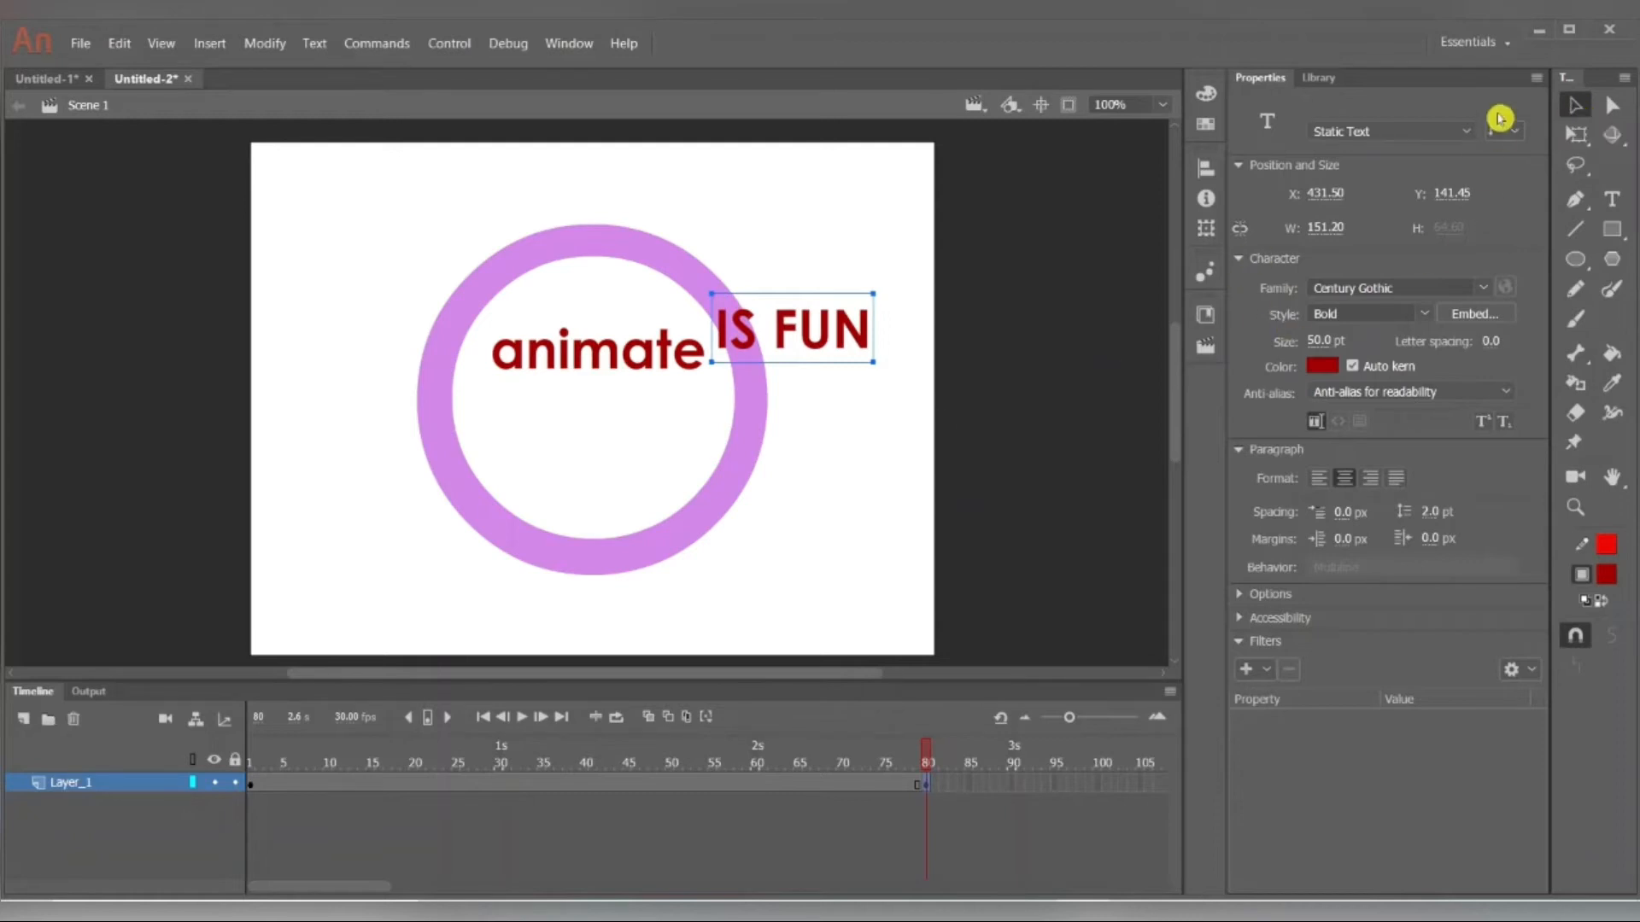
# Color the "IS FUN" text pink (#FF3399) and place it below "animate" inside the ring.
pyautogui.click(977, 402)
pyautogui.click(823, 330)
pyautogui.click(1328, 280)
pyautogui.click(1322, 365)
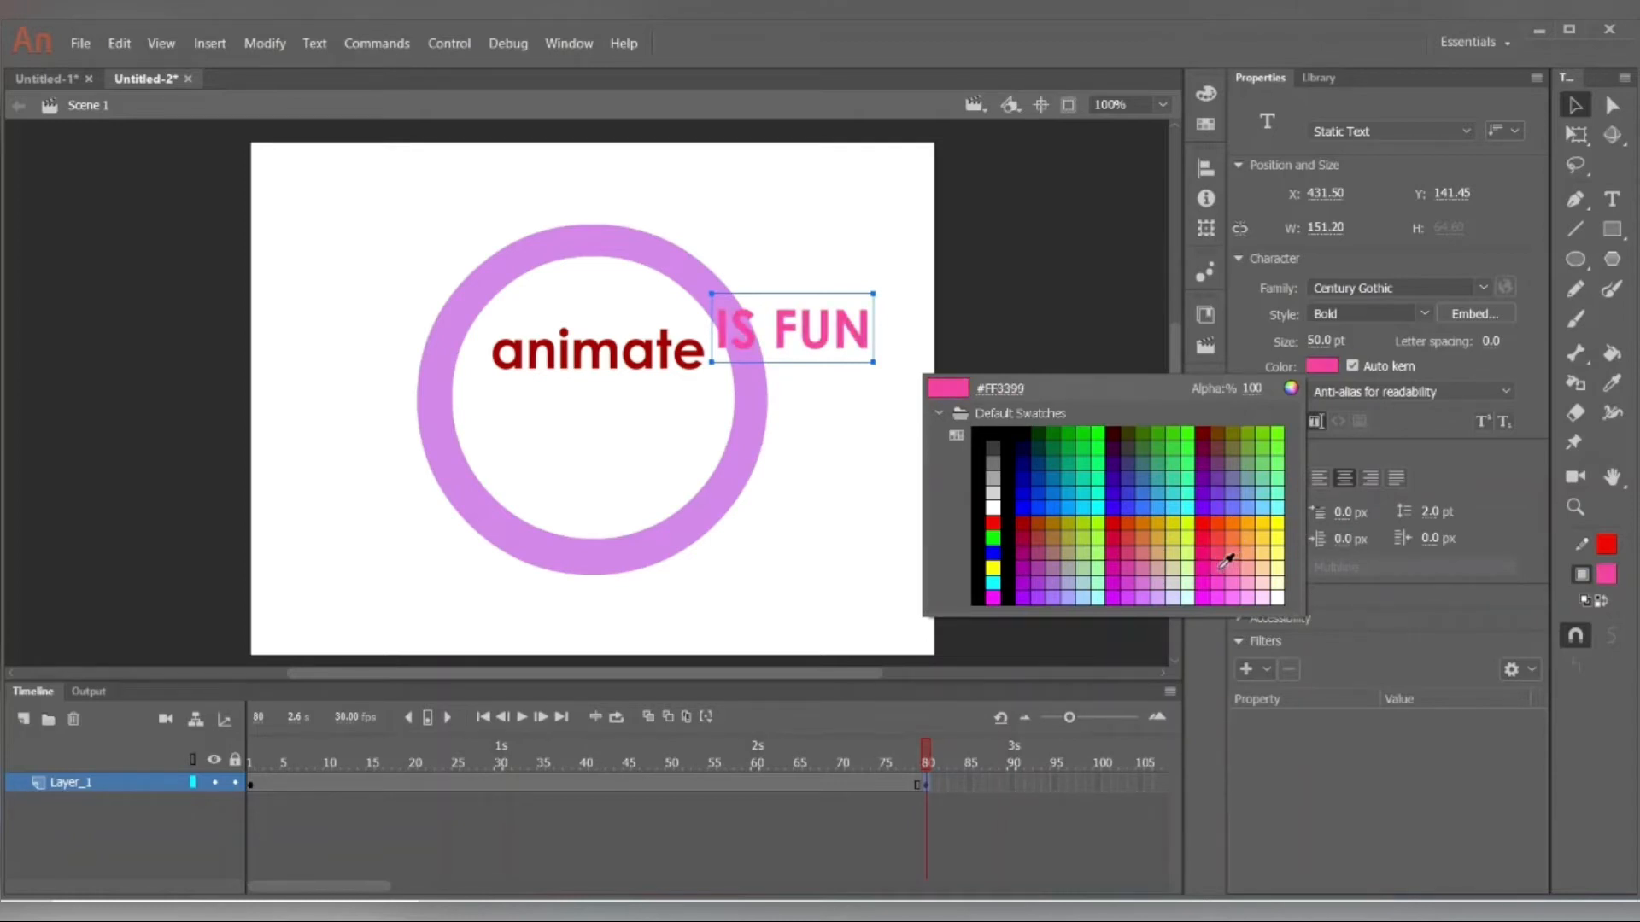
pyautogui.click(1227, 555)
pyautogui.moveTo(811, 345); pyautogui.dragTo(612, 424)
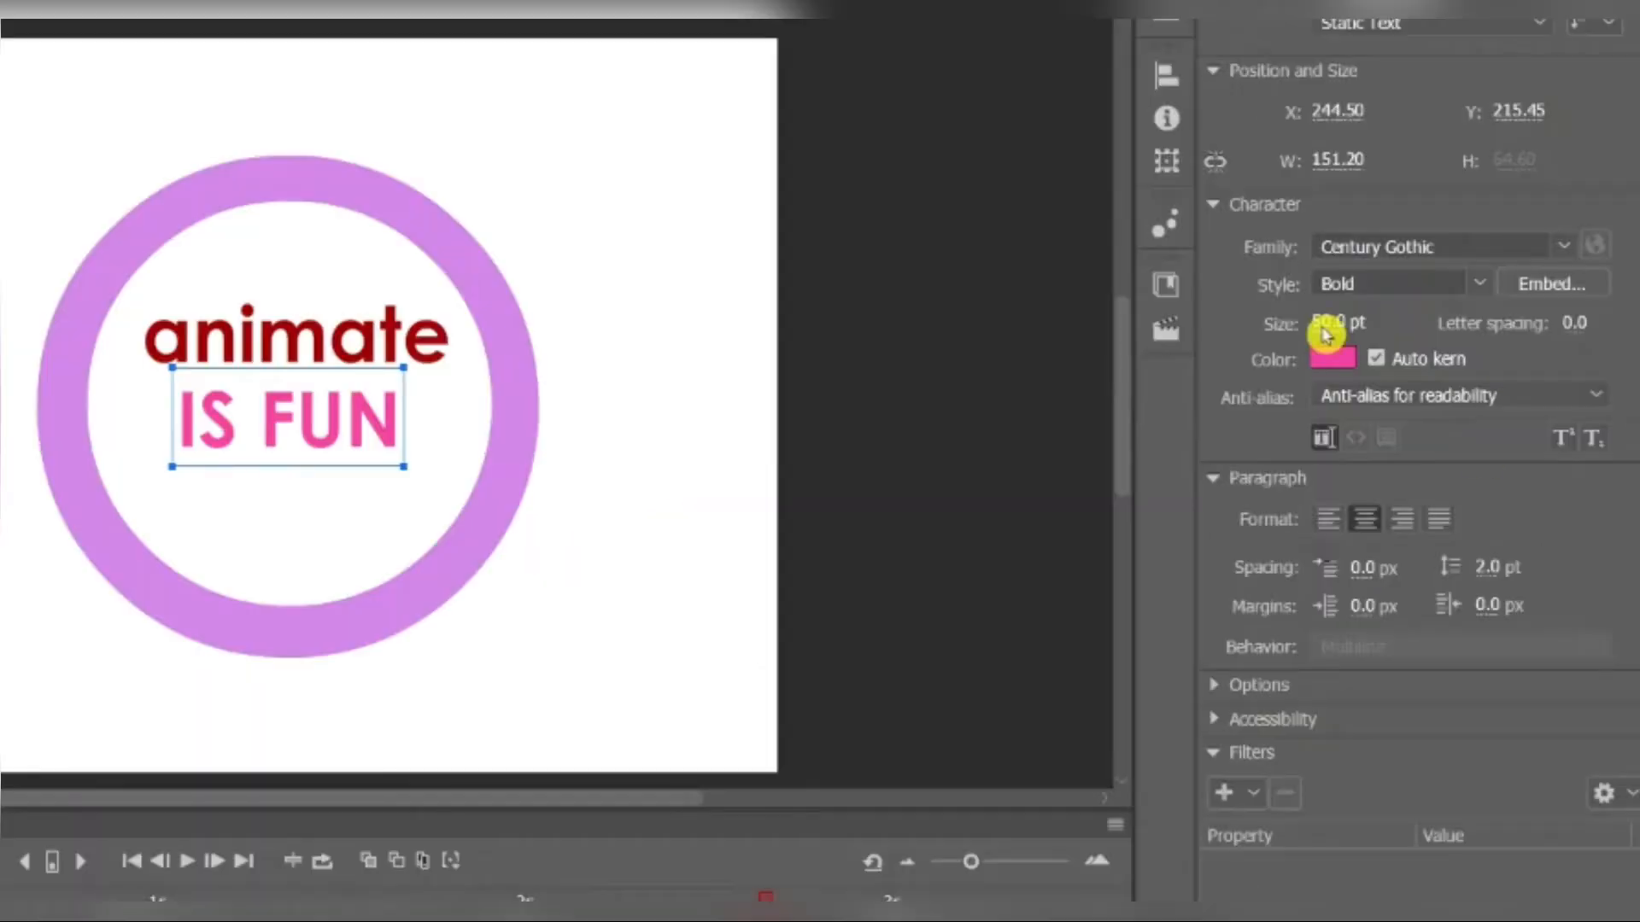
# Set the font size of the "IS FUN" text to 70 pt.
pyautogui.click(1323, 329)
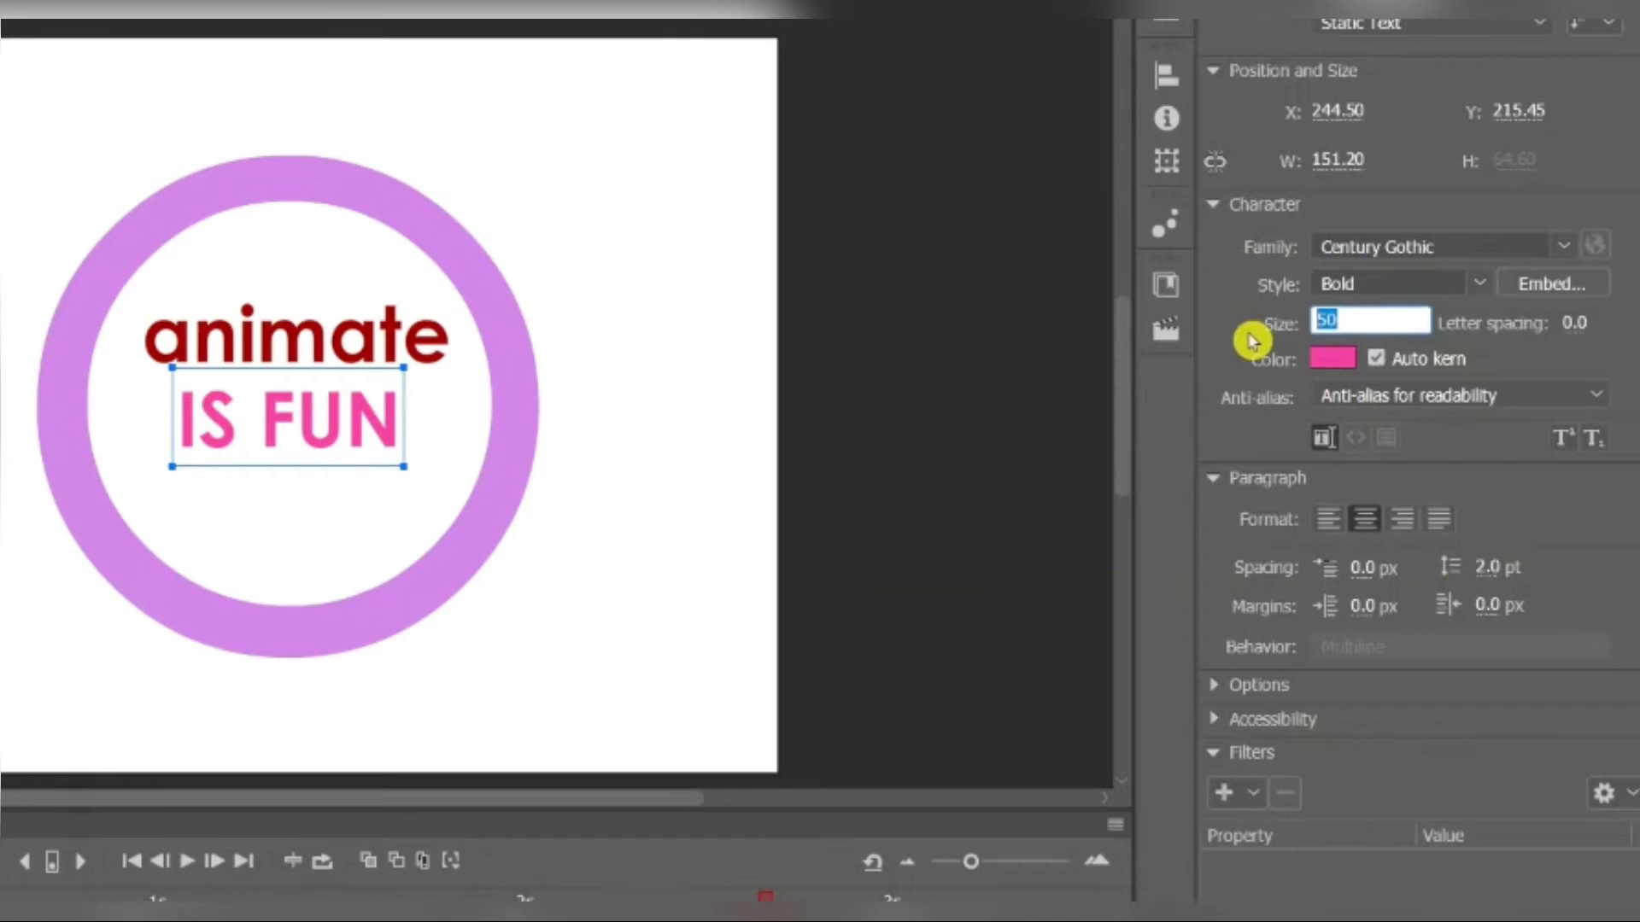
pyautogui.write('70')
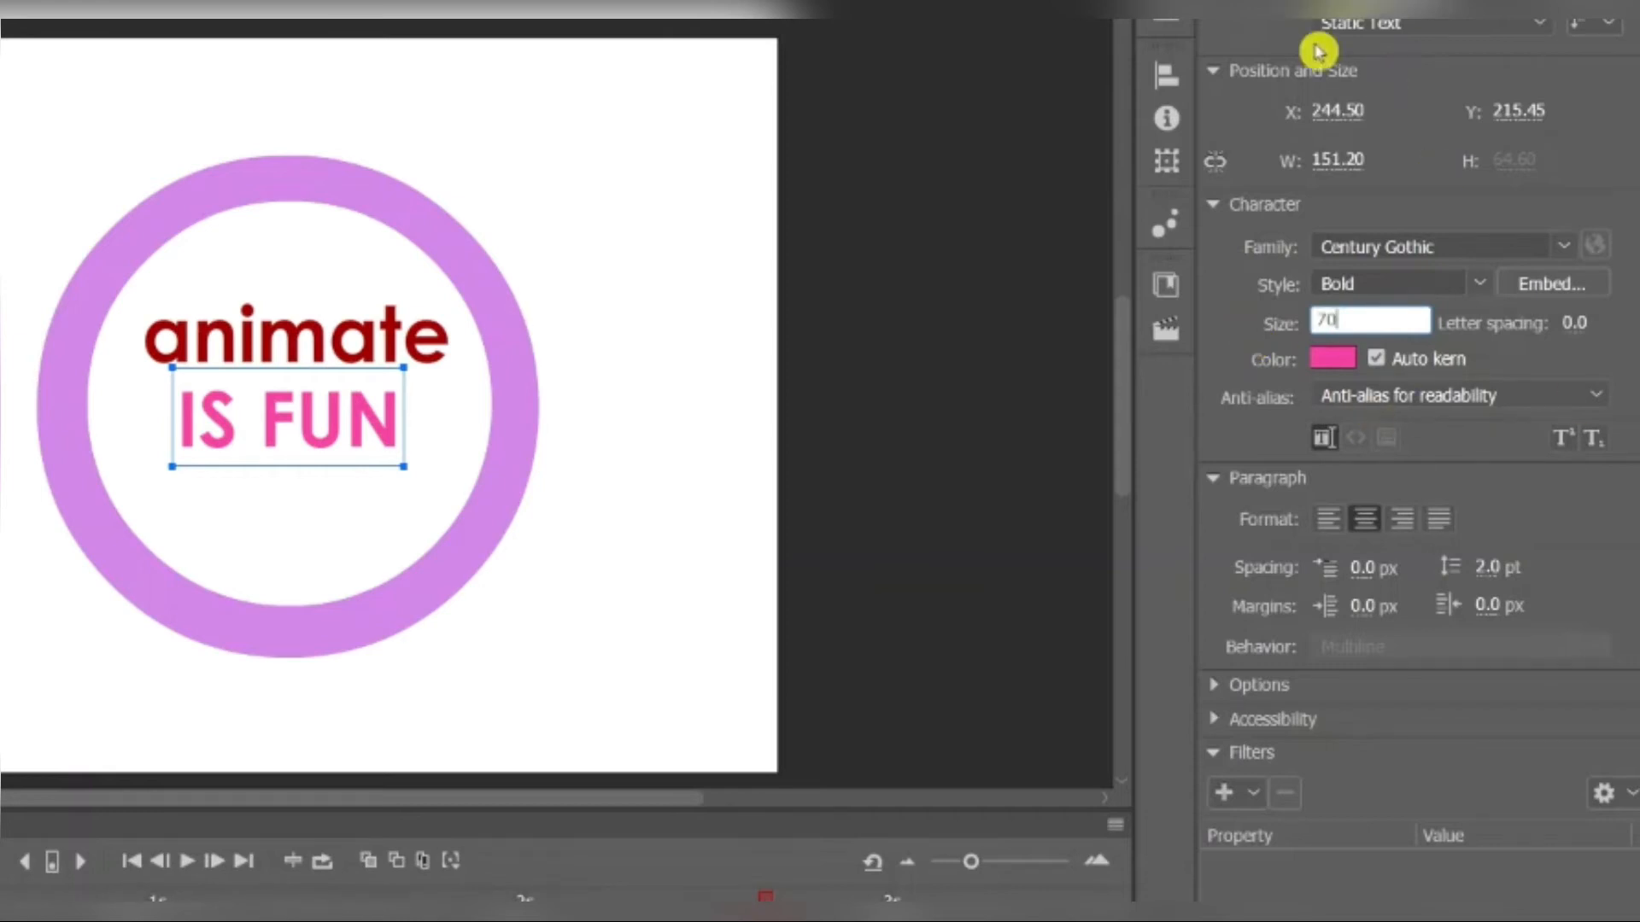
pyautogui.click(967, 453)
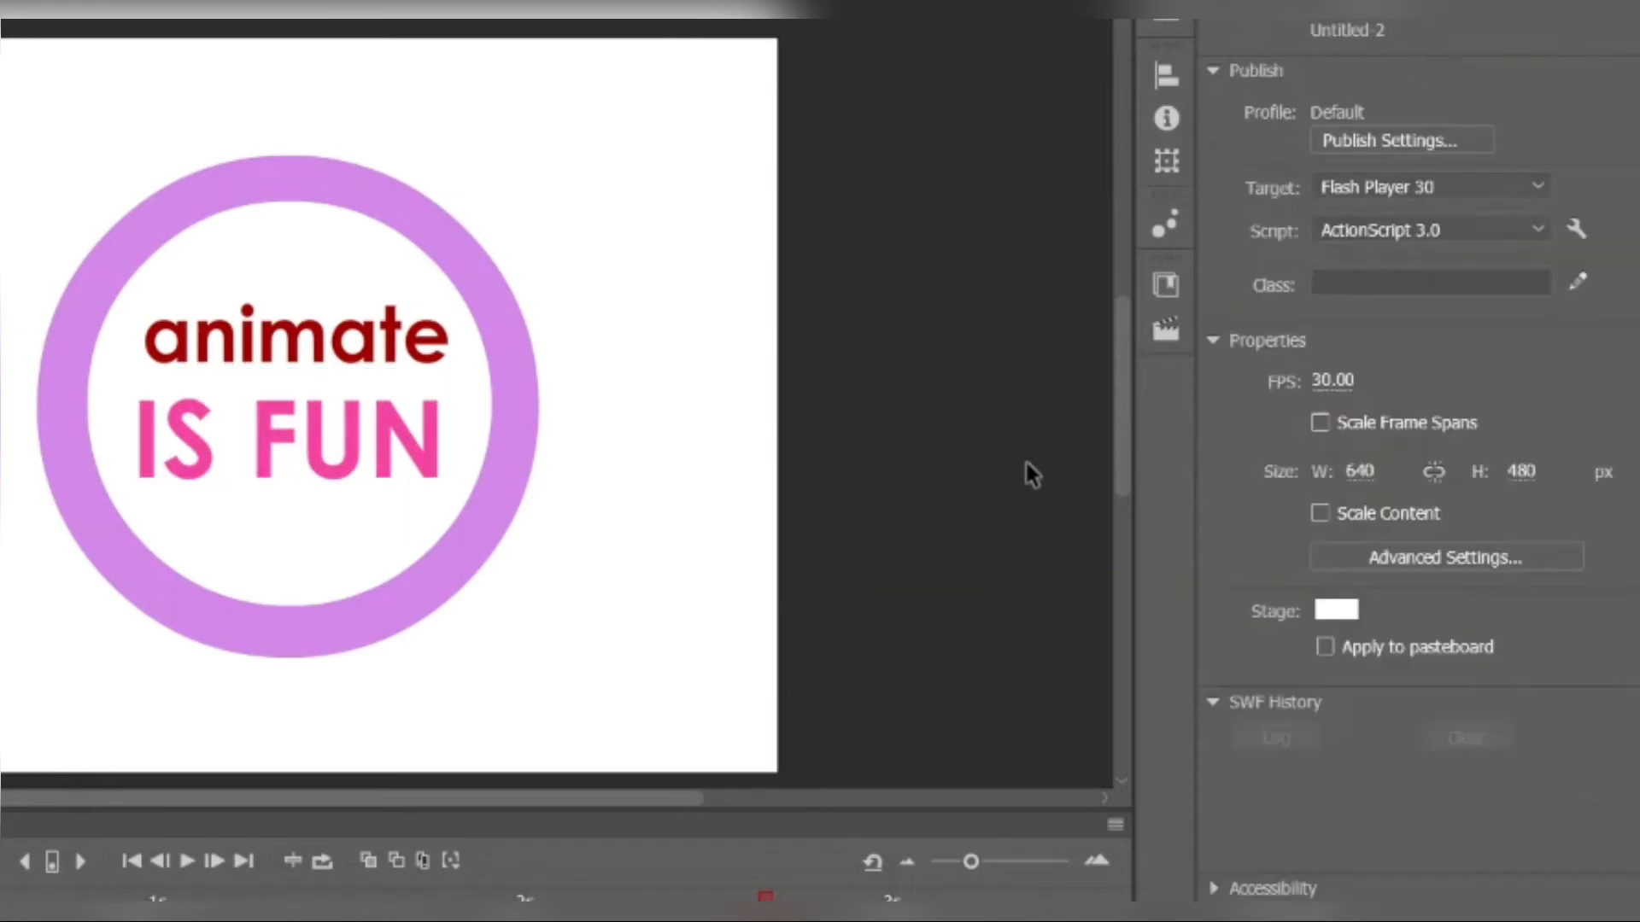
# Align "IS FUN" under "animate" and lower "animate" slightly toward the center of the ring.
pyautogui.moveTo(312, 461); pyautogui.dragTo(336, 476)
pyautogui.click(346, 339)
pyautogui.moveTo(346, 340); pyautogui.dragTo(349, 367)
# Nudge the "IS FUN" text upward until it sits closely beneath "animate", at about Y 211.
pyautogui.click(366, 469)
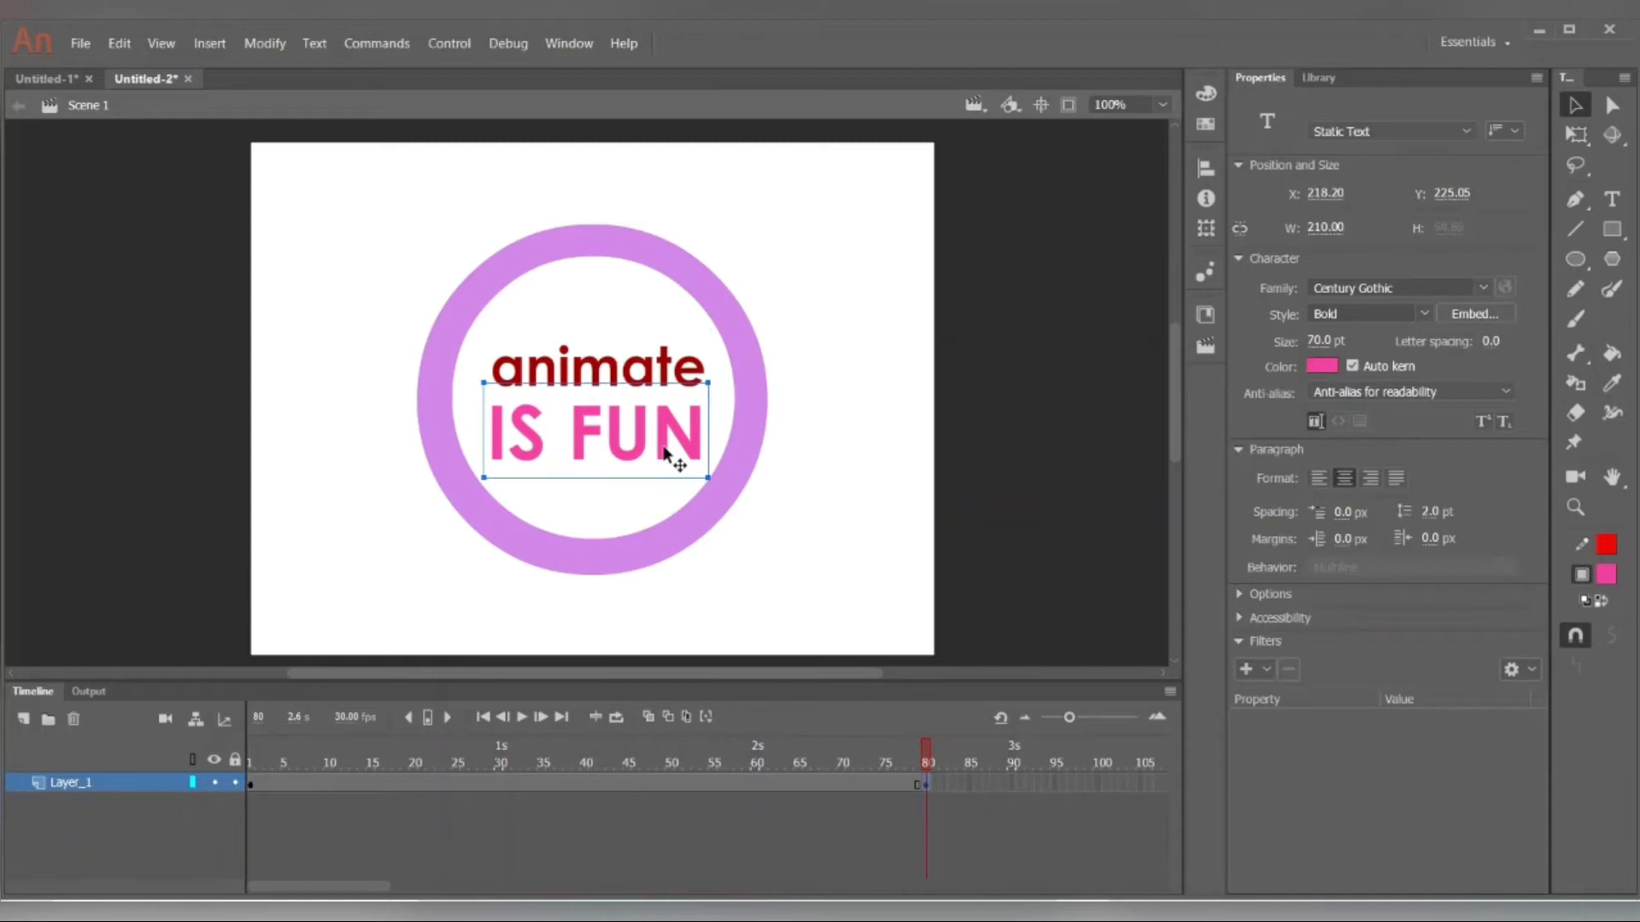
pyautogui.press('Up')
pyautogui.press('Up')
pyautogui.press('Up')
pyautogui.press('Up')
pyautogui.press('Up')
pyautogui.press('Up')
pyautogui.press('Up')
pyautogui.press('Up')
pyautogui.press('Up')
pyautogui.press('Up')
pyautogui.press('Up')
pyautogui.press('Up')
pyautogui.press('Up')
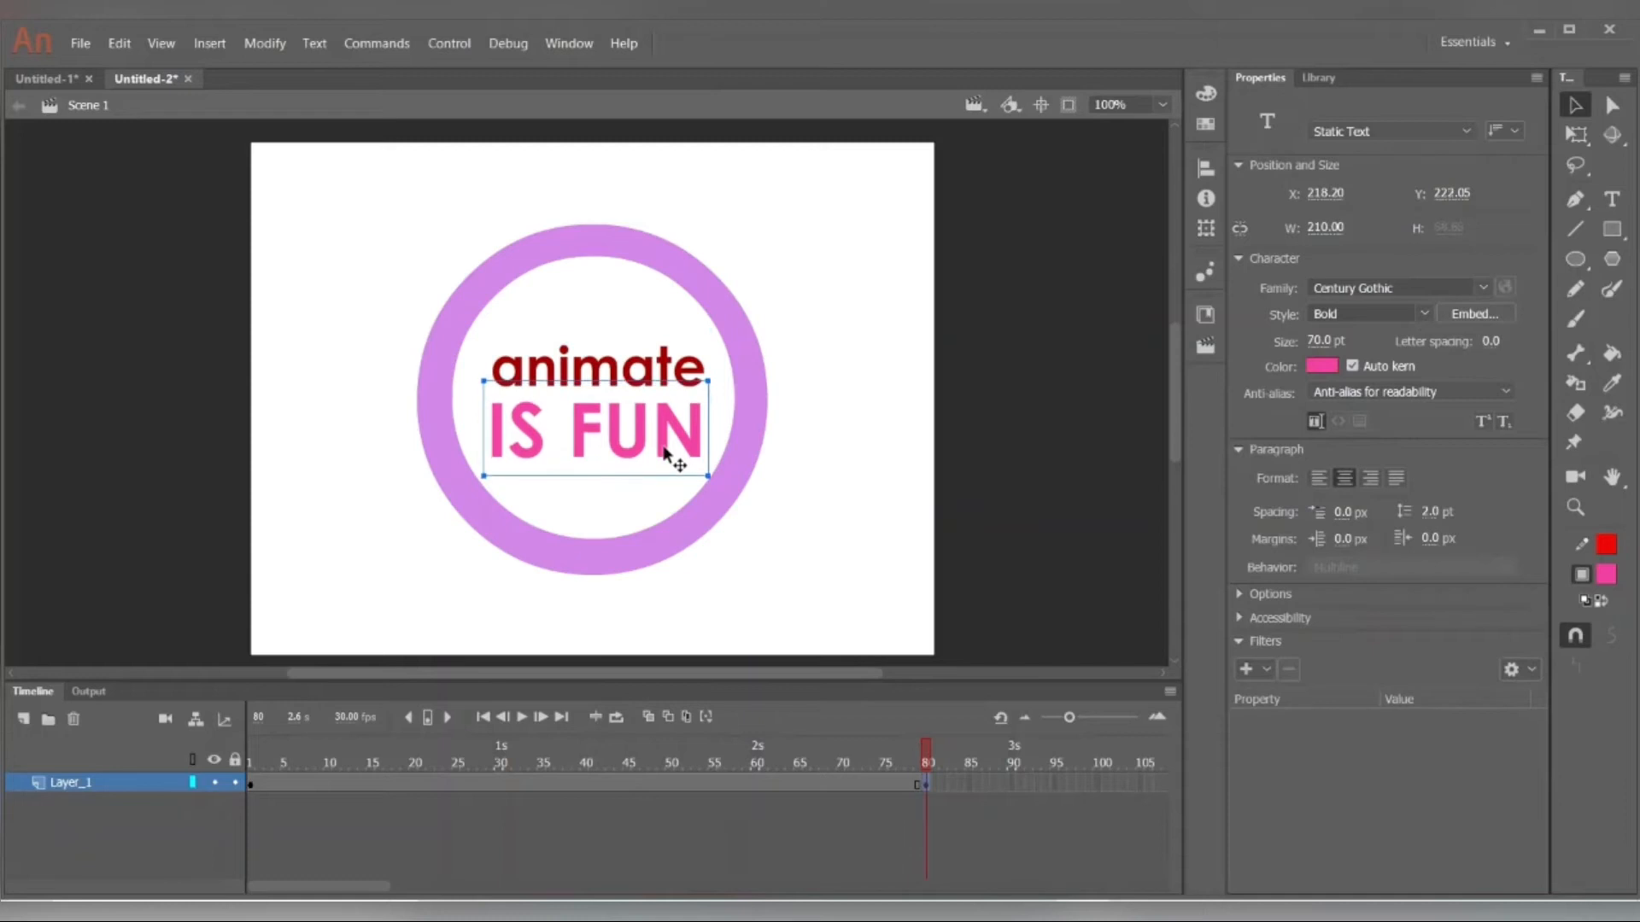
pyautogui.press('Down')
pyautogui.press('Down')
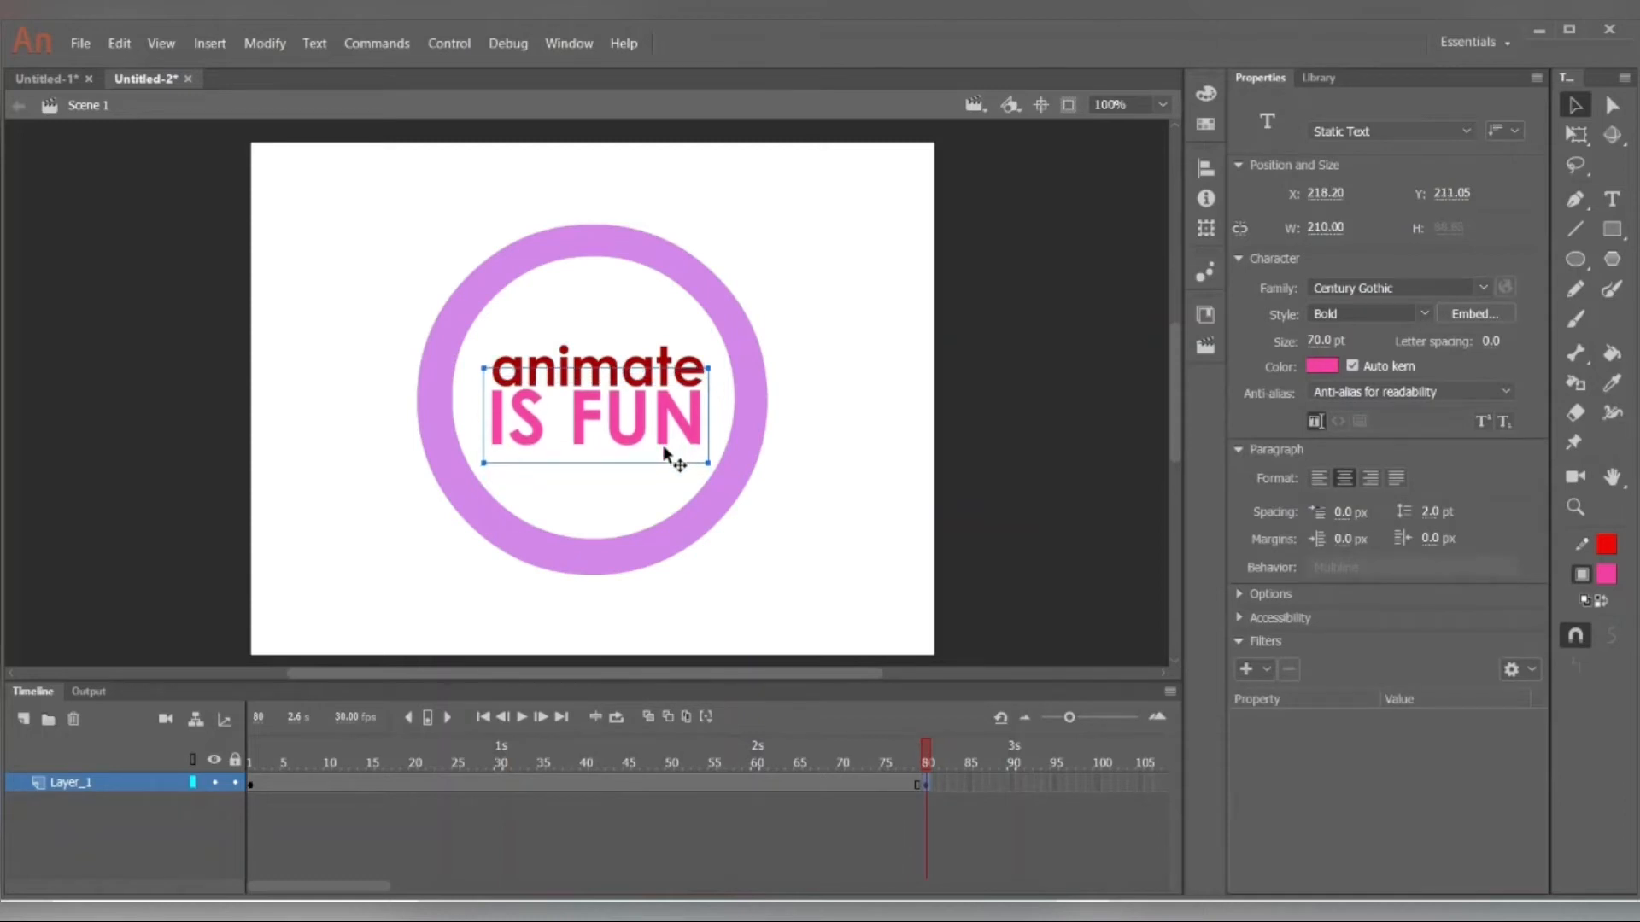
pyautogui.click(857, 485)
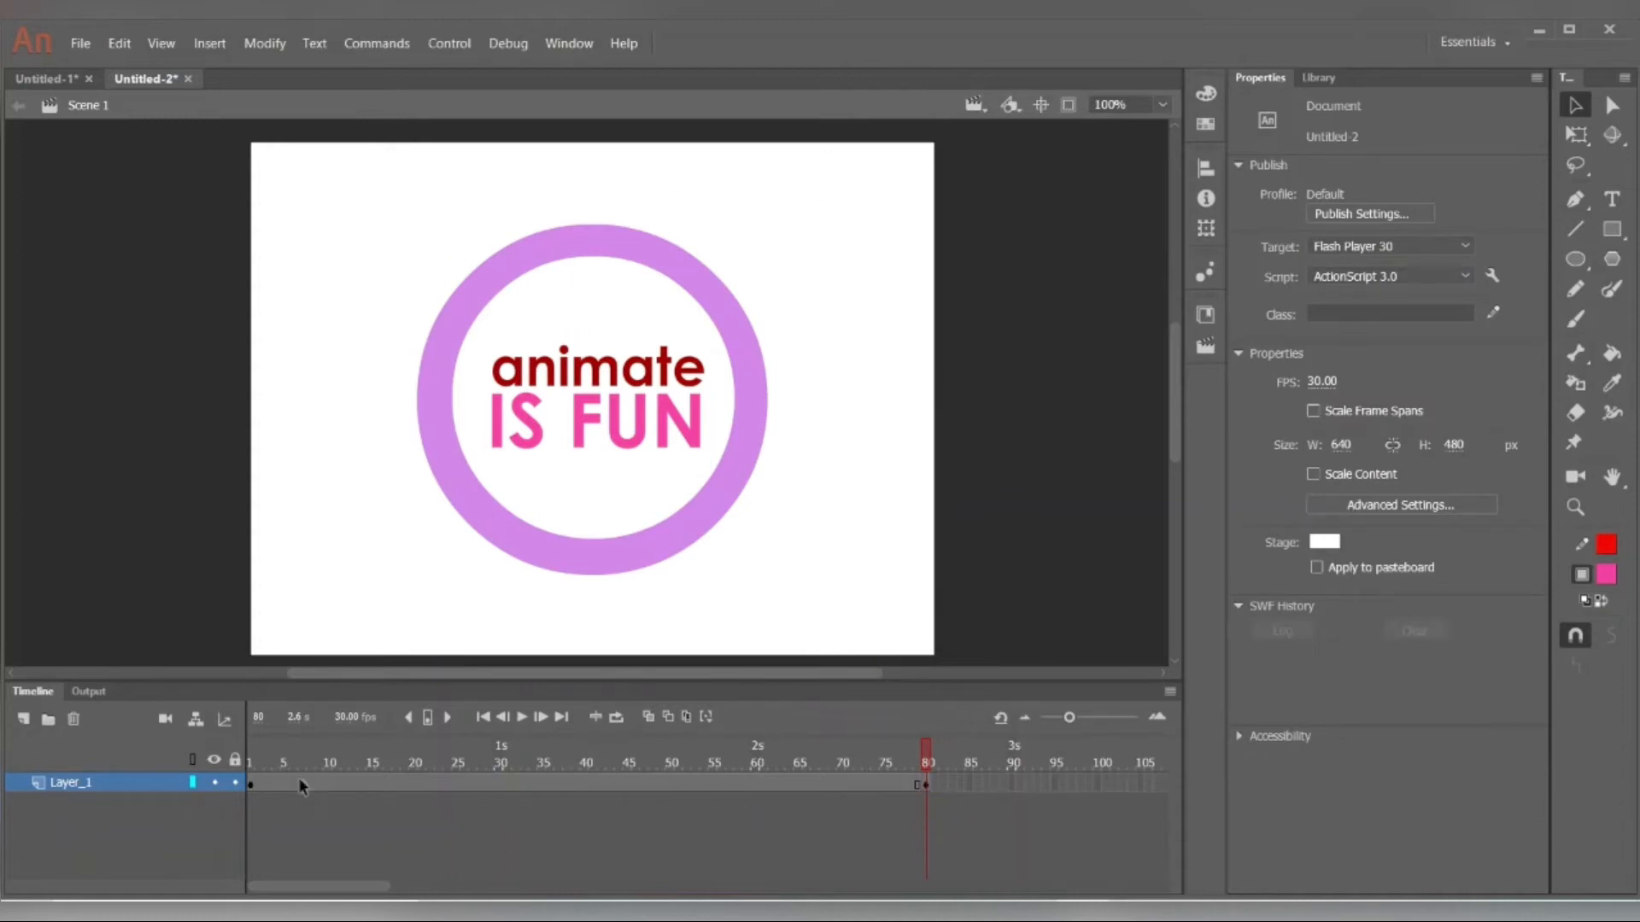
# Go to frame 1, which holds the Animate logo, and clear the selection.
pyautogui.click(249, 785)
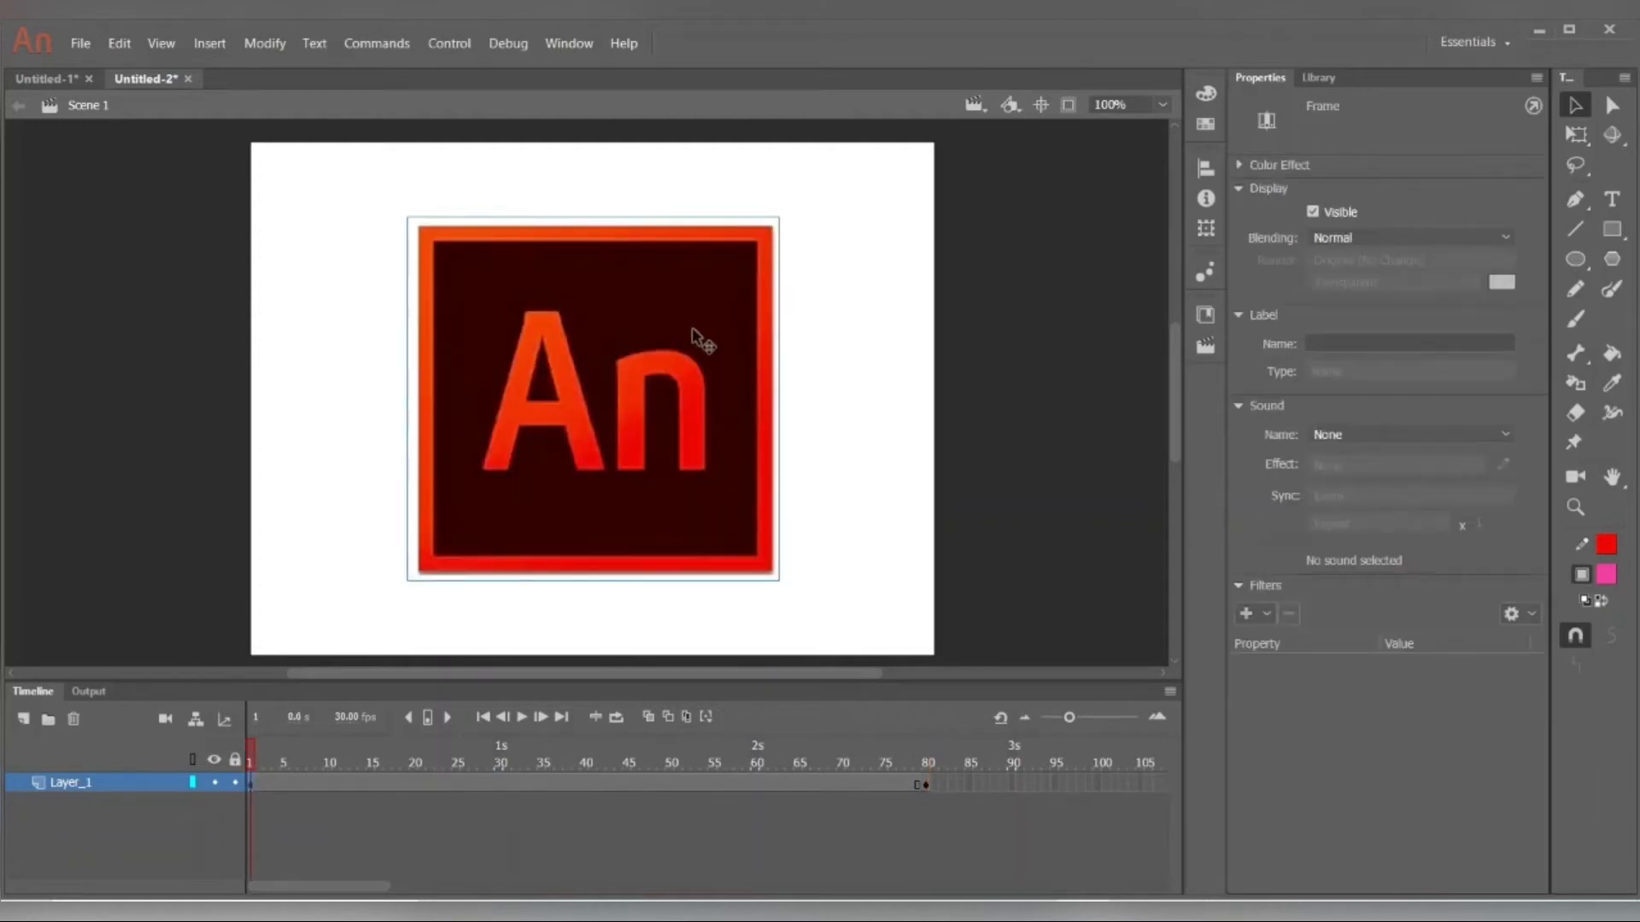
pyautogui.click(842, 359)
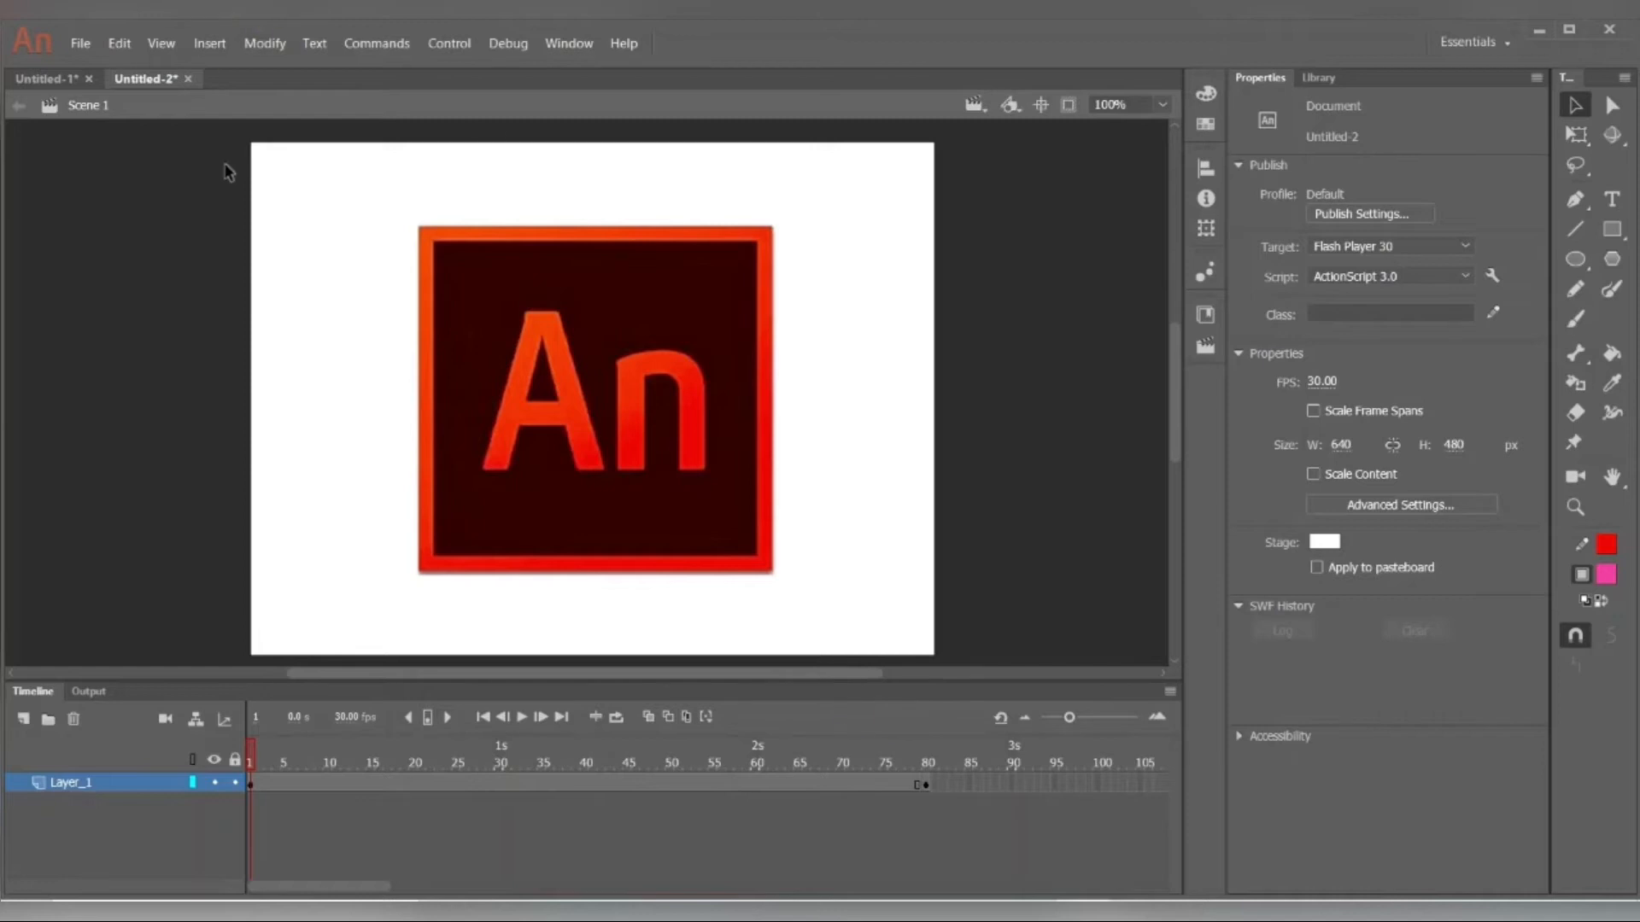
# Play the example morph animation in the Untitled-1 document and return to Untitled-2.
pyautogui.click(42, 78)
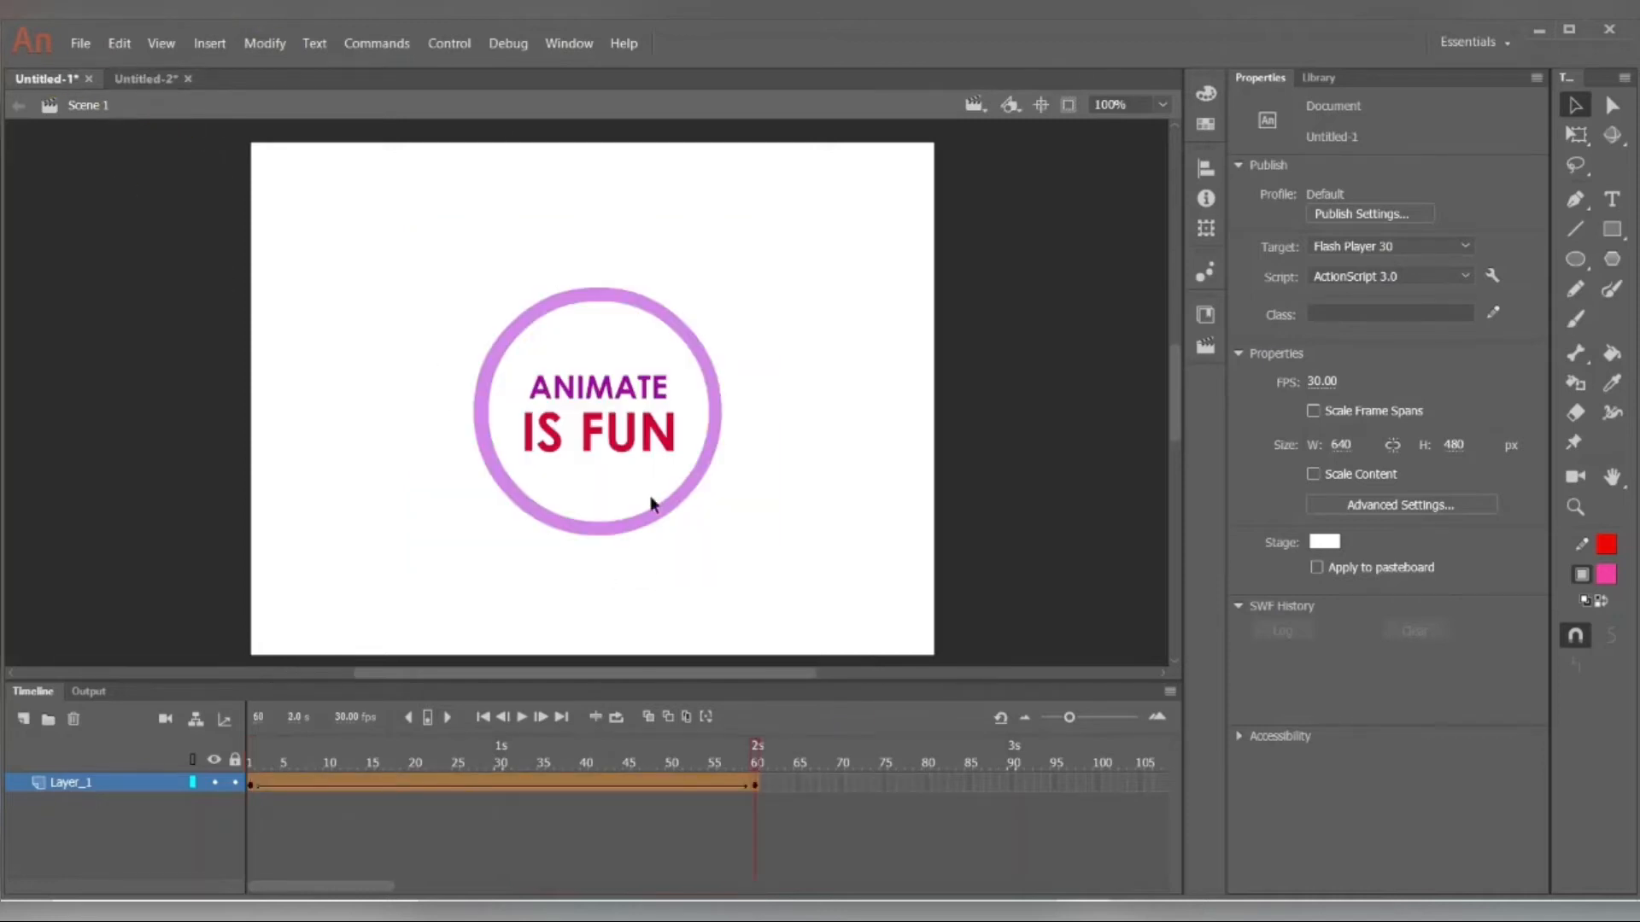
pyautogui.press('Return')
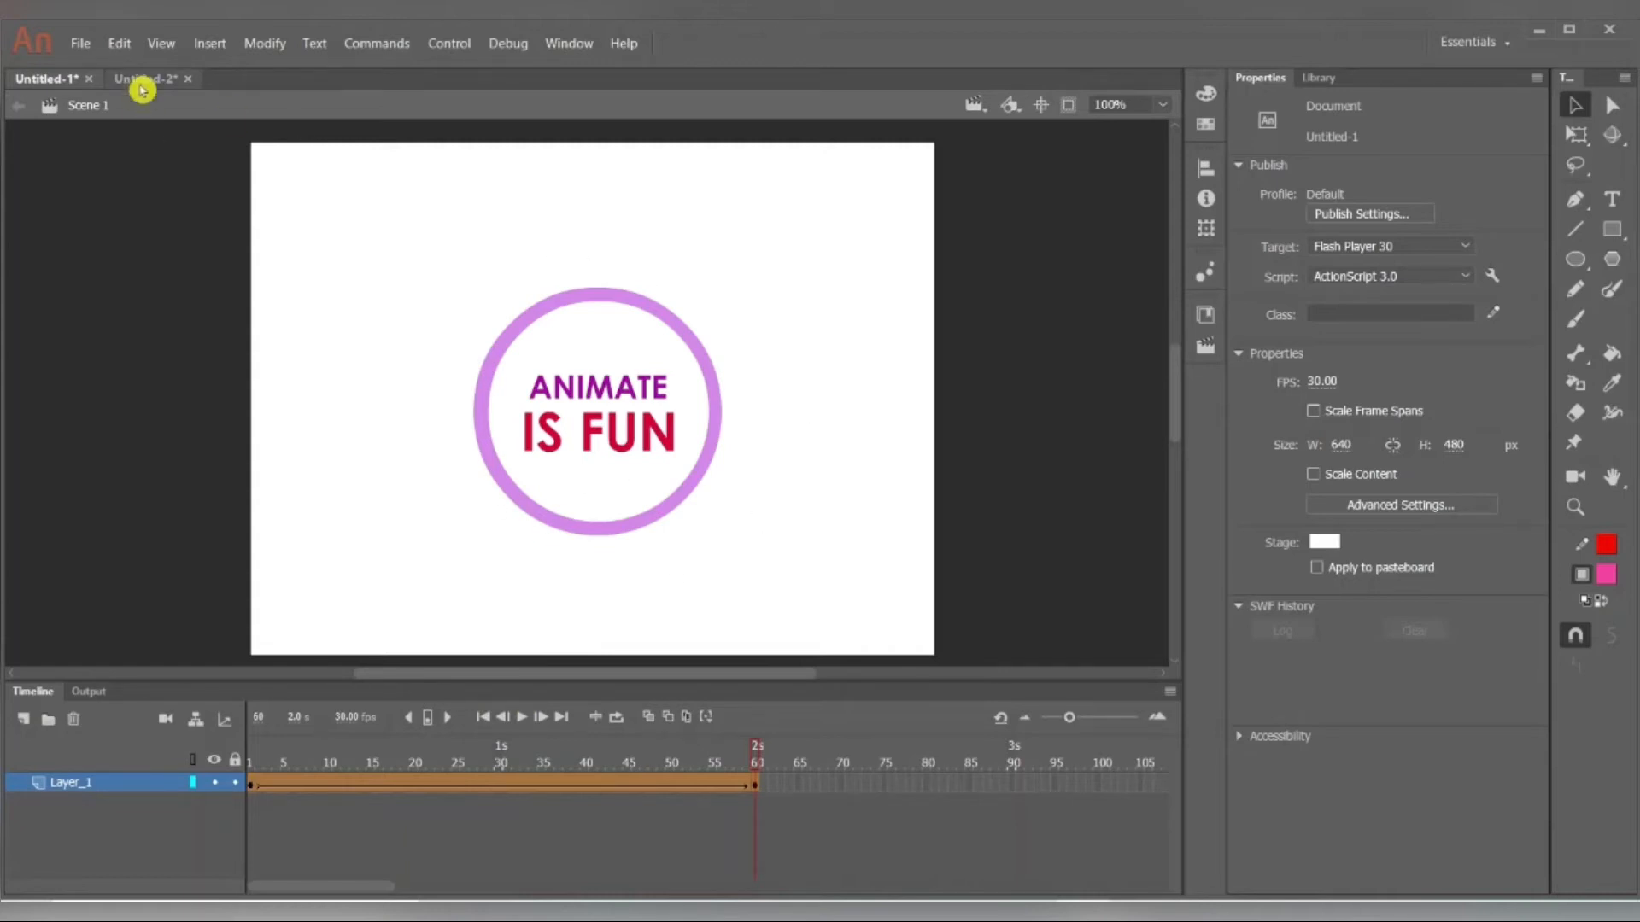
pyautogui.click(141, 79)
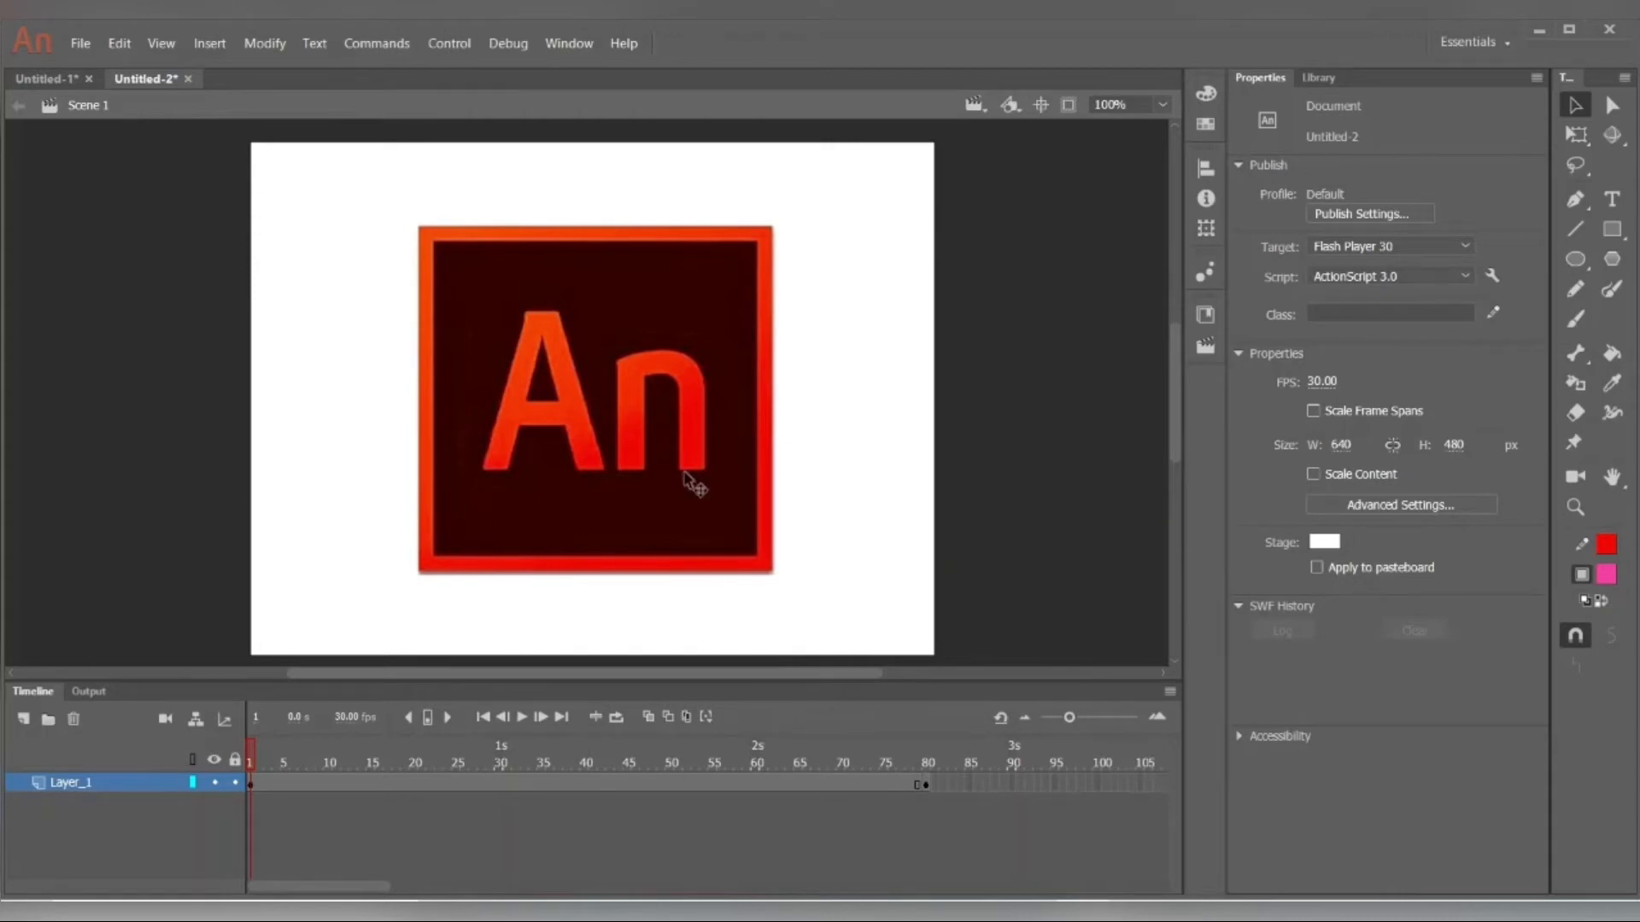
# Break apart the logo bitmap on frame 1 into an editable shape and deselect it.
pyautogui.click(684, 477)
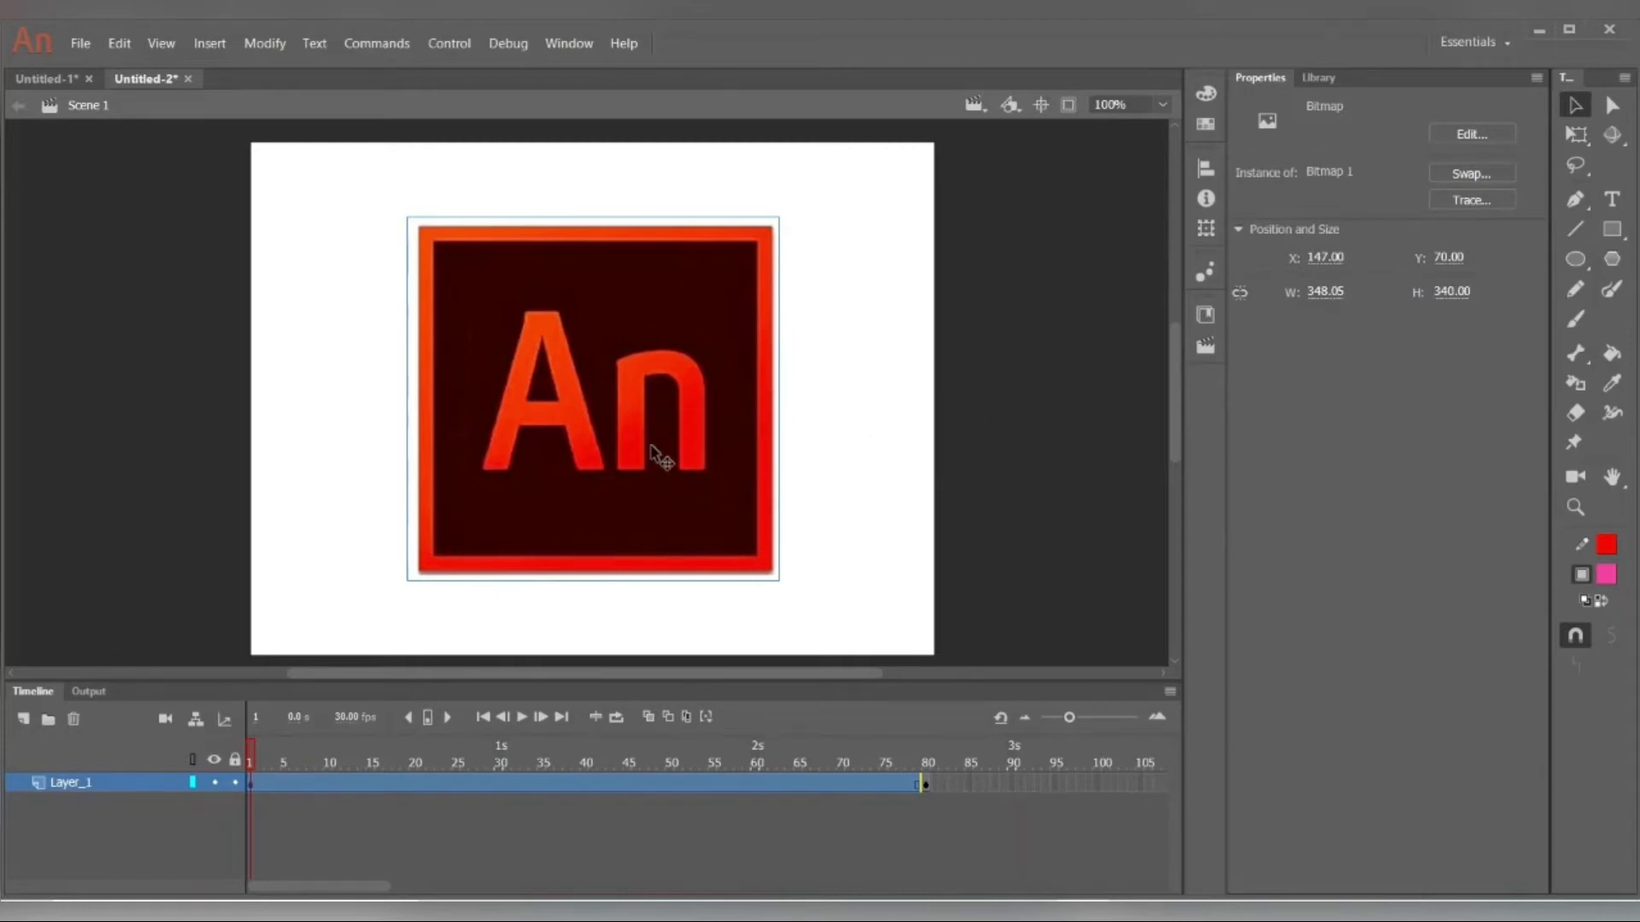
pyautogui.click(806, 356)
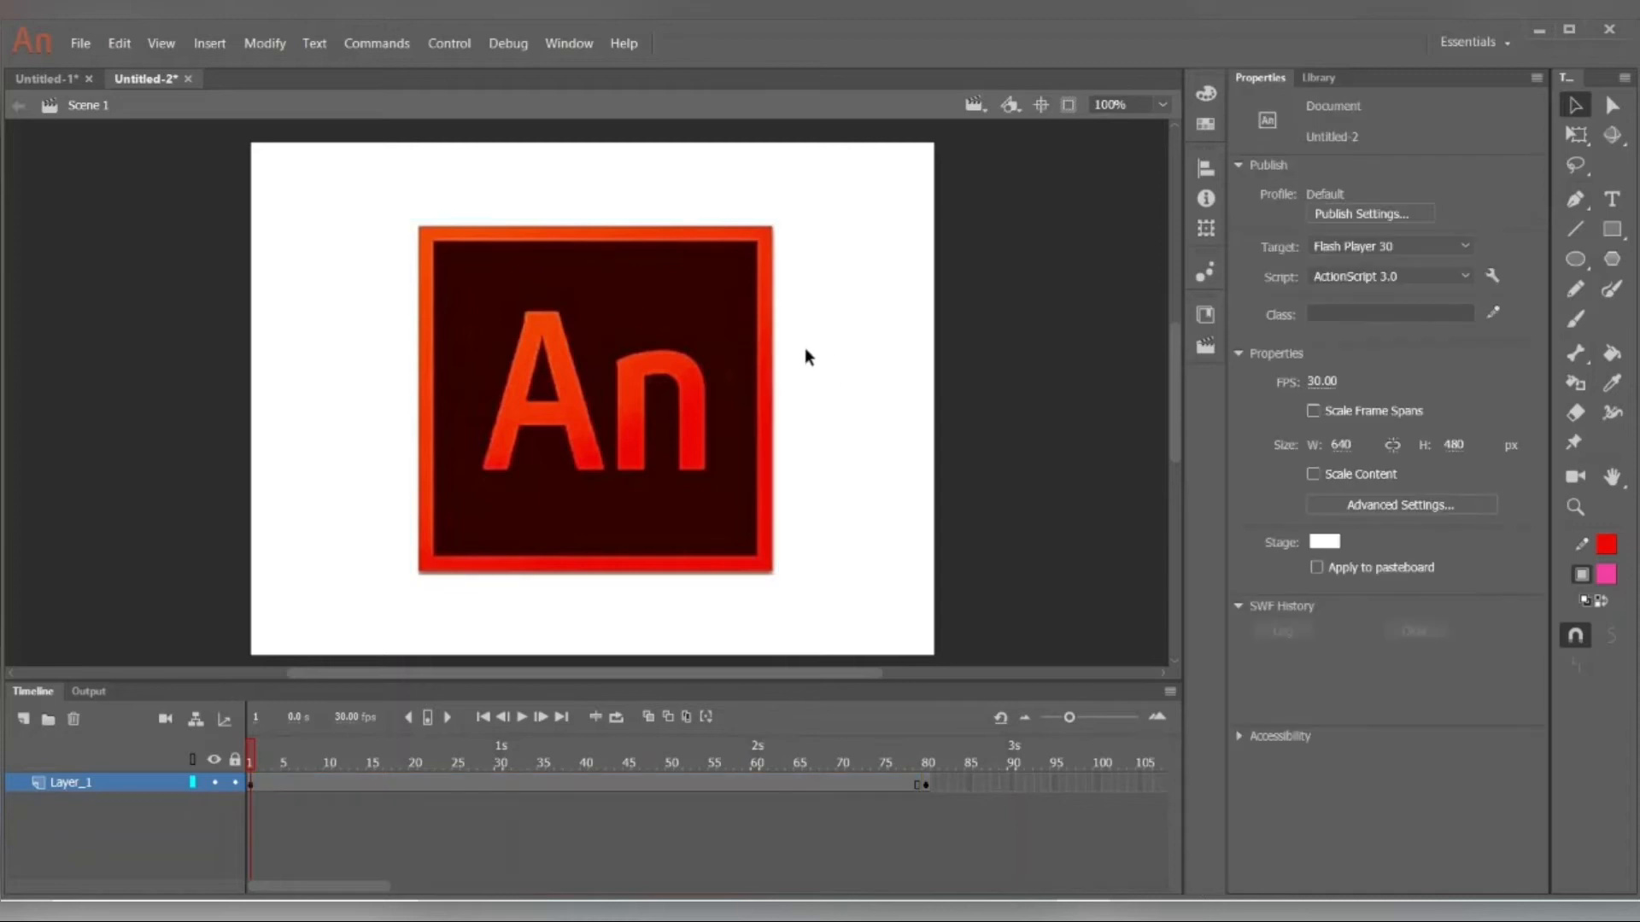
pyautogui.click(613, 300)
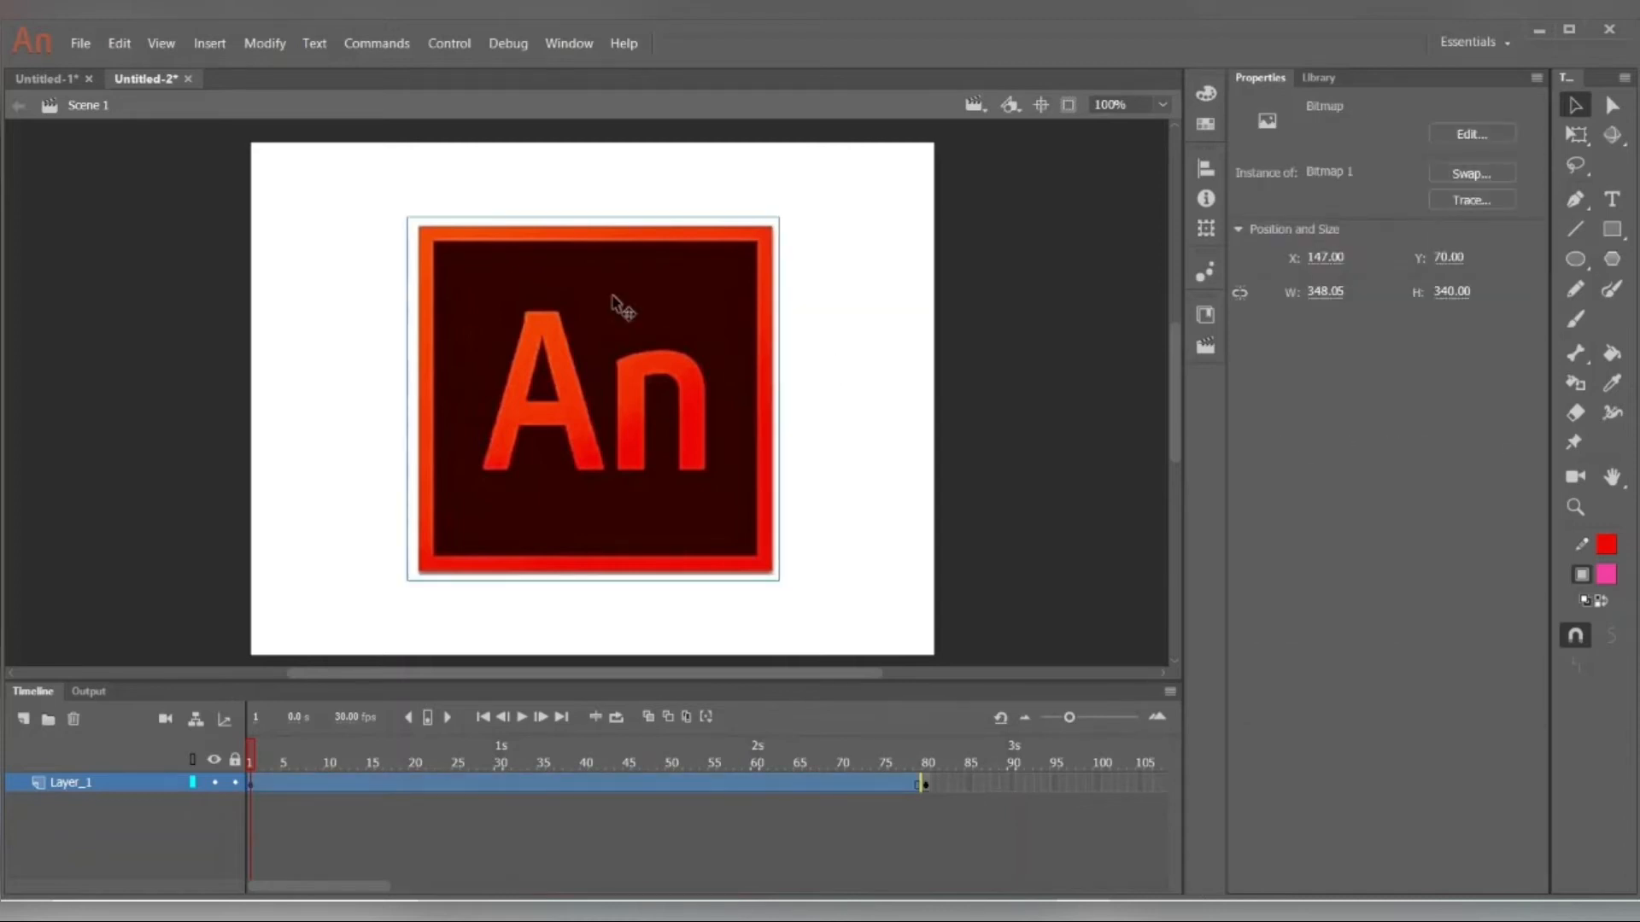
pyautogui.rightClick(613, 301)
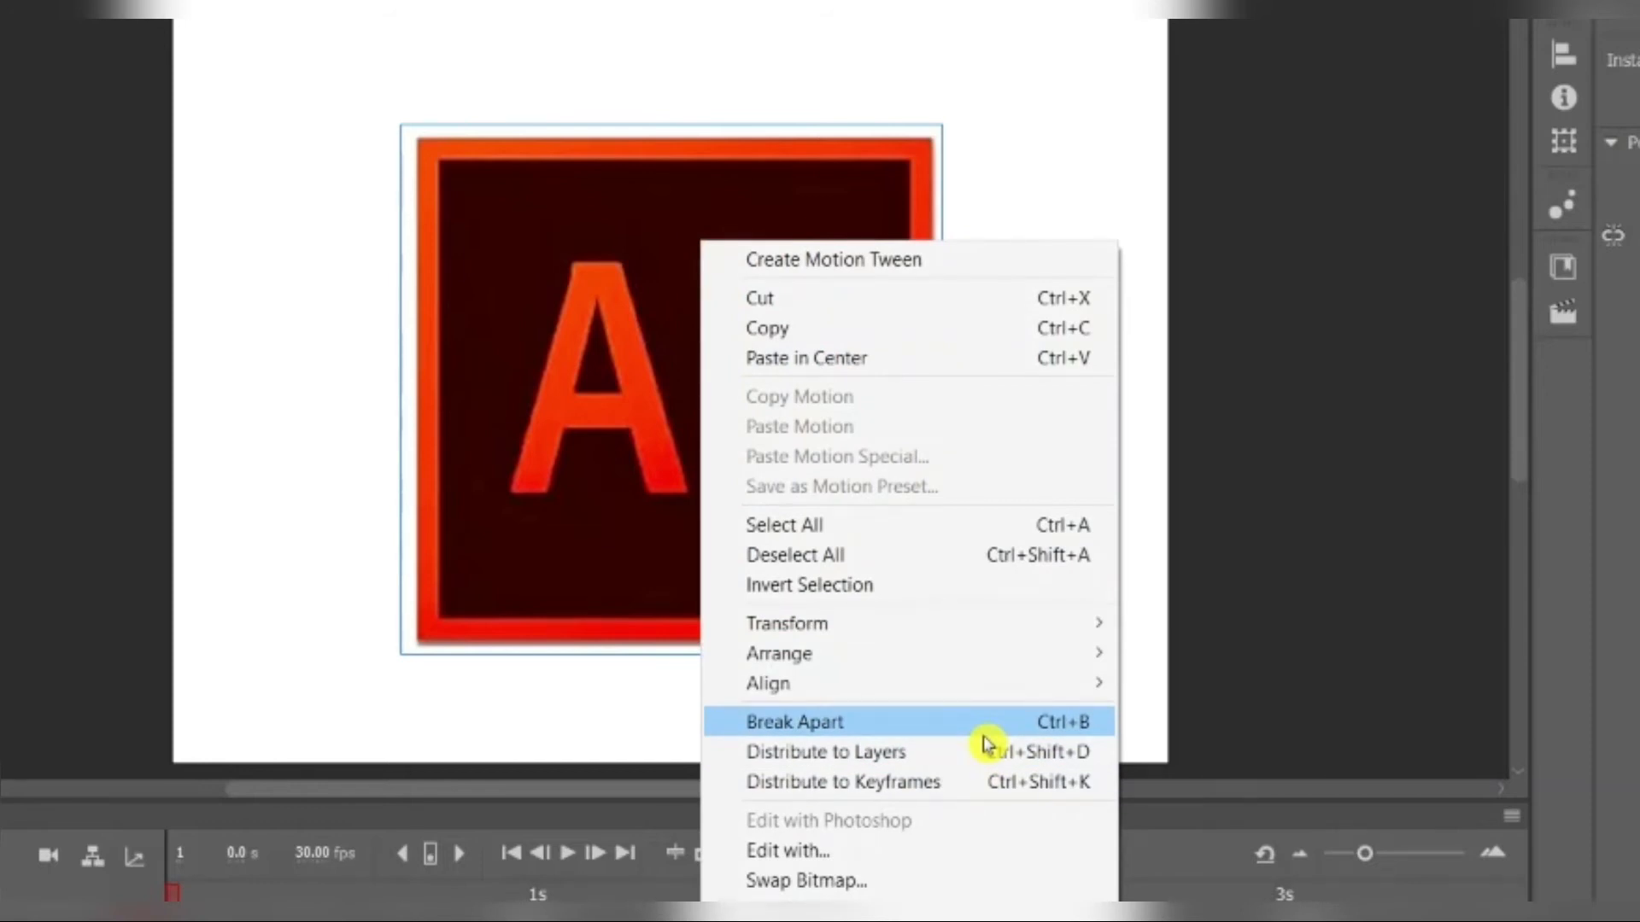
pyautogui.click(982, 733)
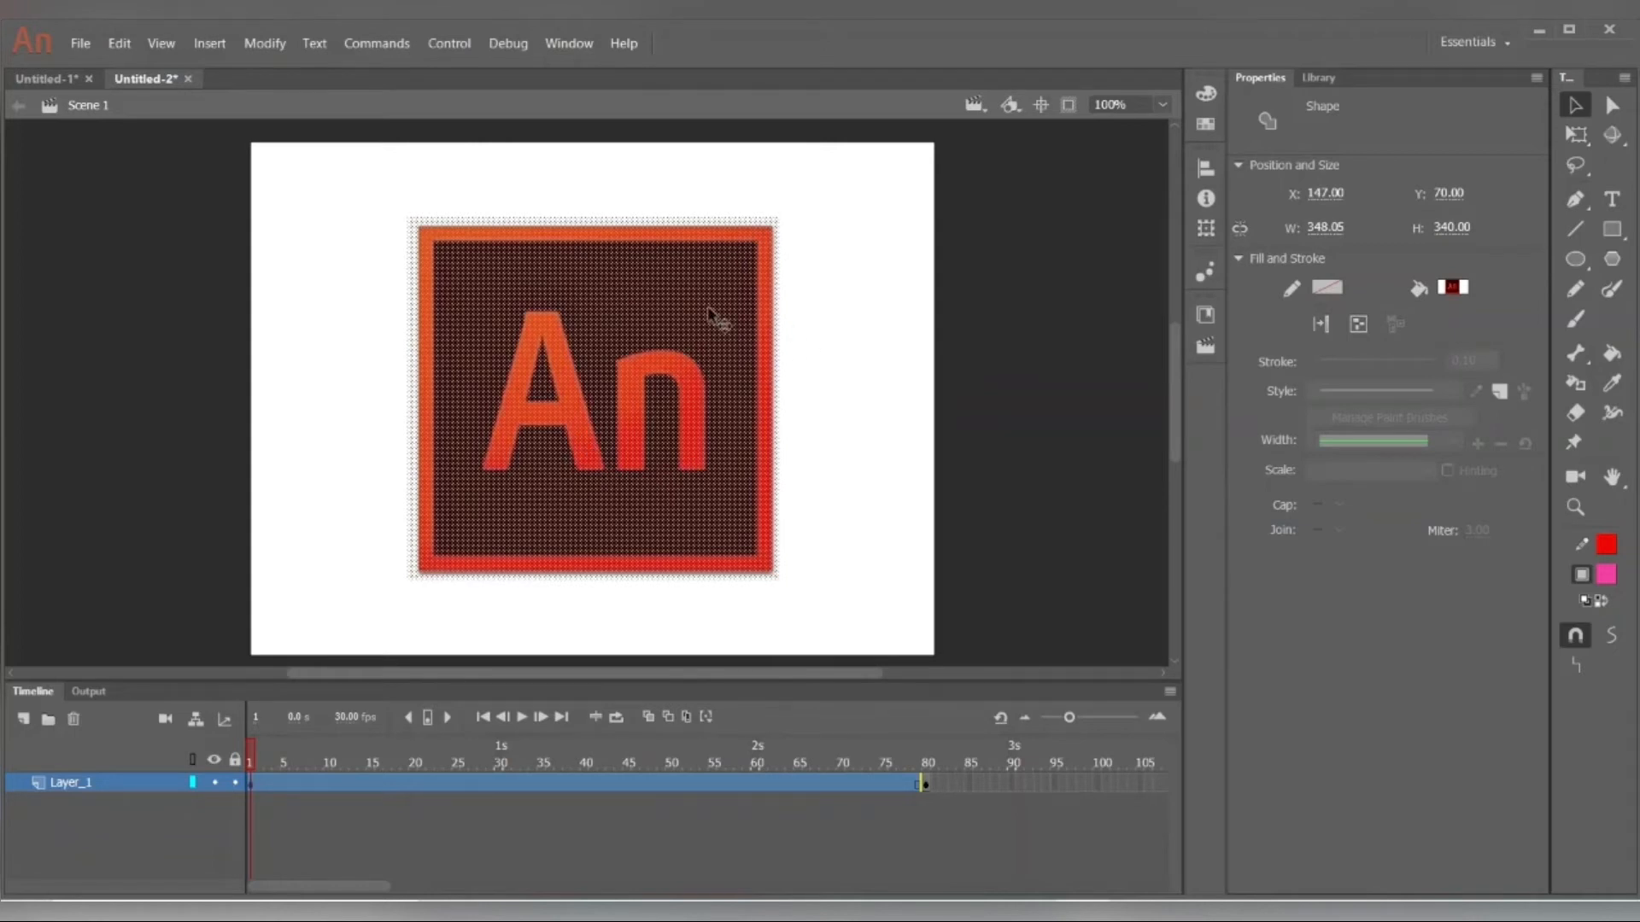
pyautogui.click(880, 311)
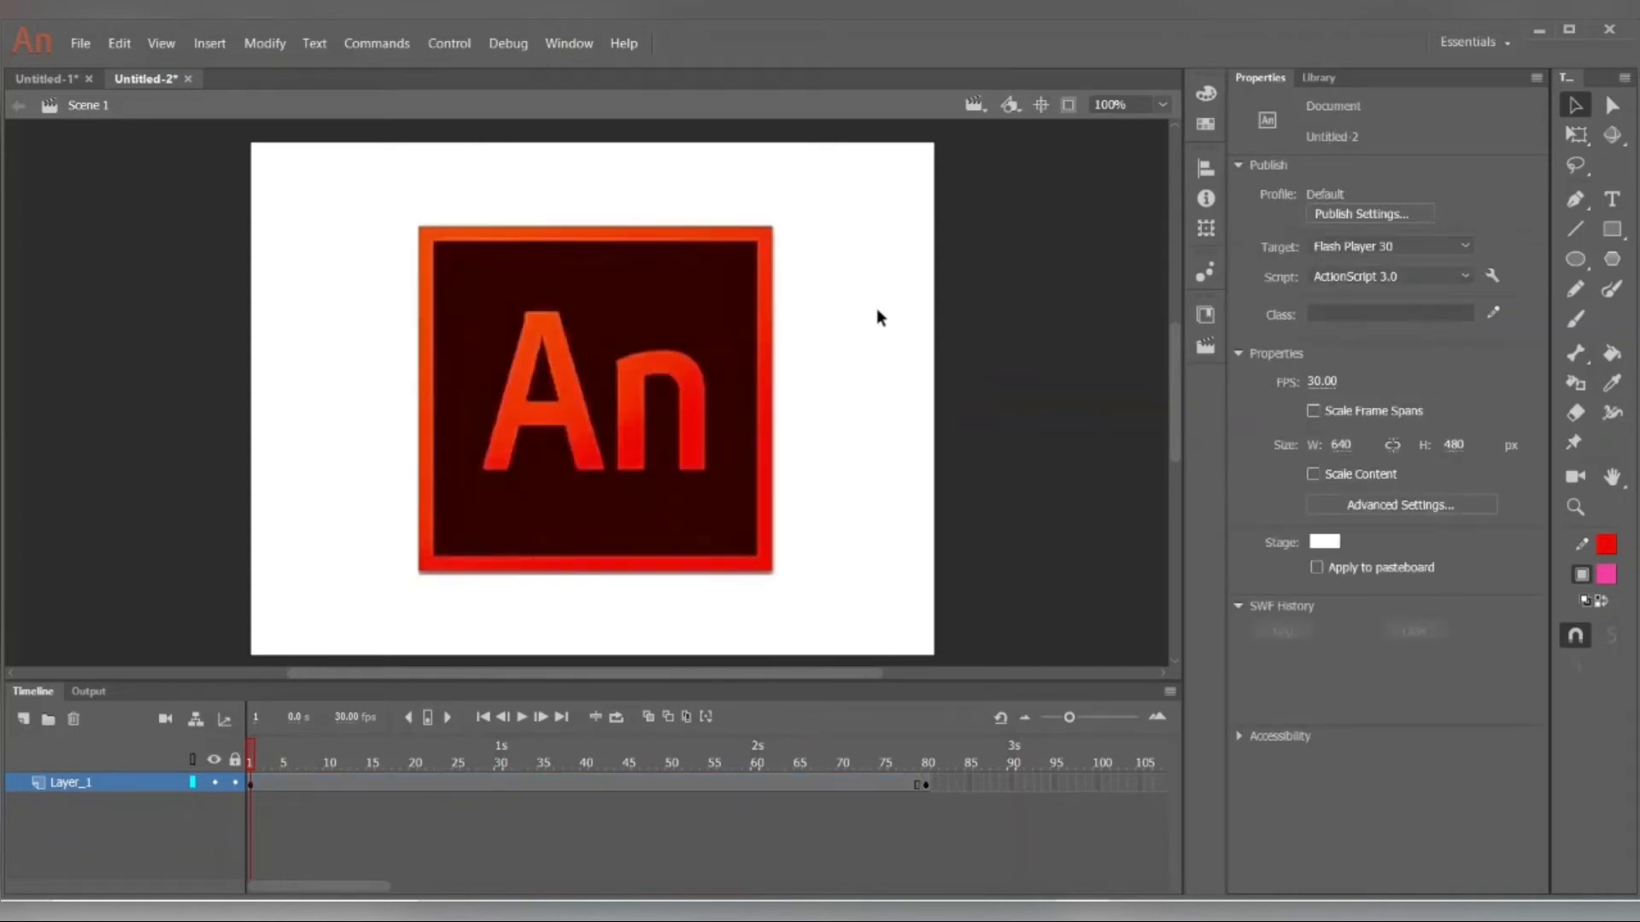
# Draw a small pink circle to the right of the logo across the stage's edge, and select the logo shape.
pyautogui.click(1580, 266)
pyautogui.moveTo(872, 225); pyautogui.dragTo(970, 337)
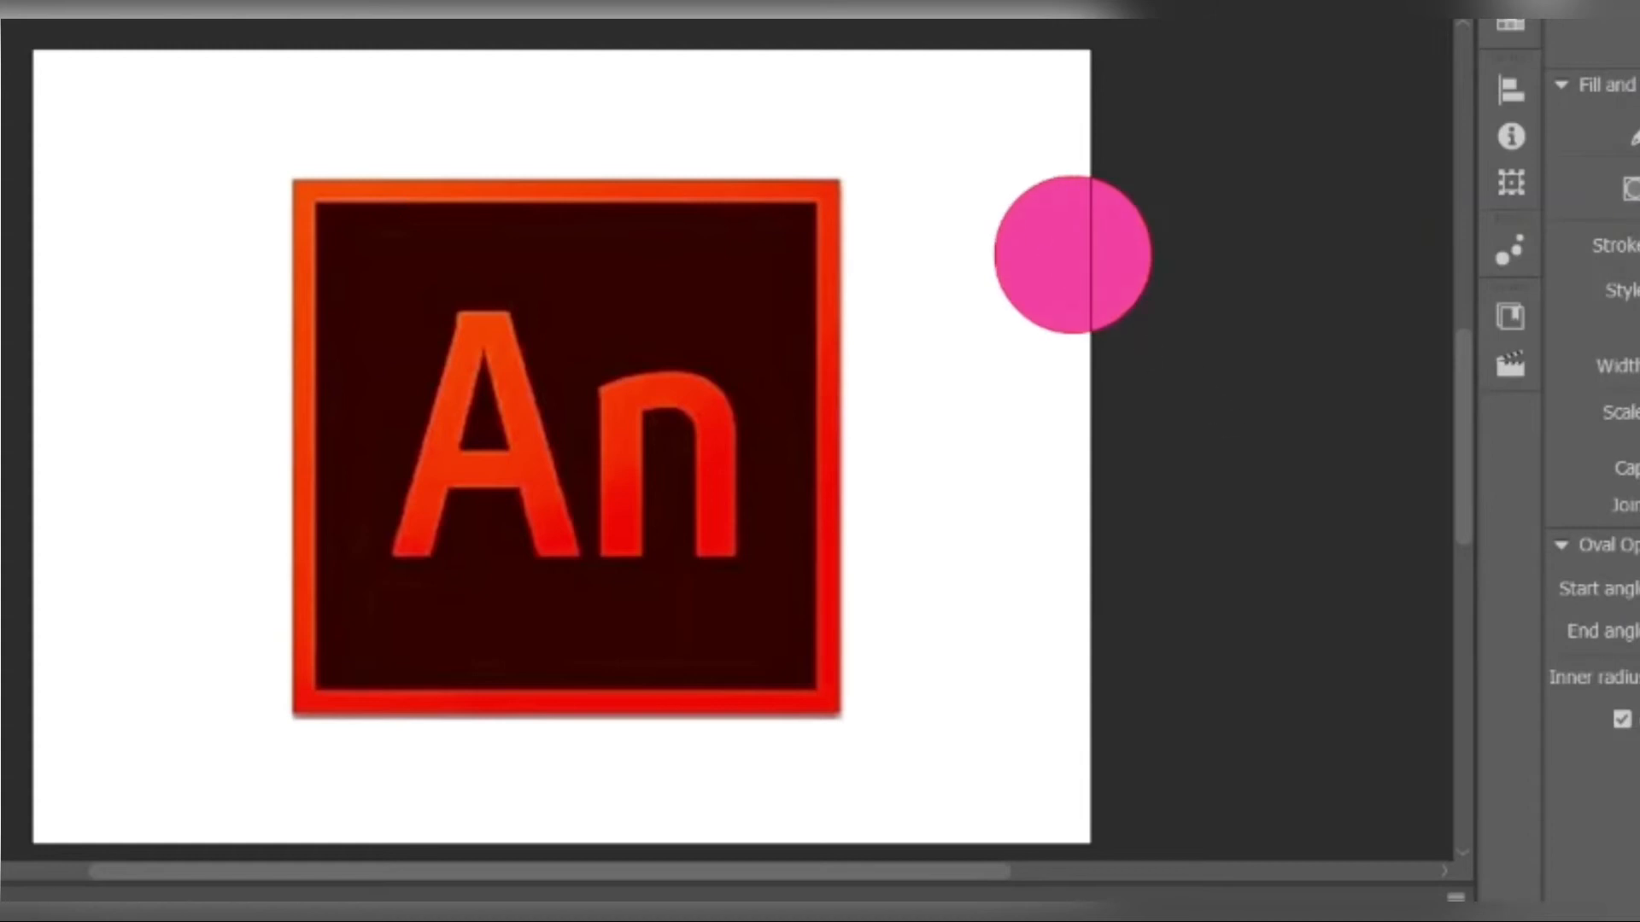
pyautogui.press('v')
pyautogui.click(1023, 238)
pyautogui.click(639, 417)
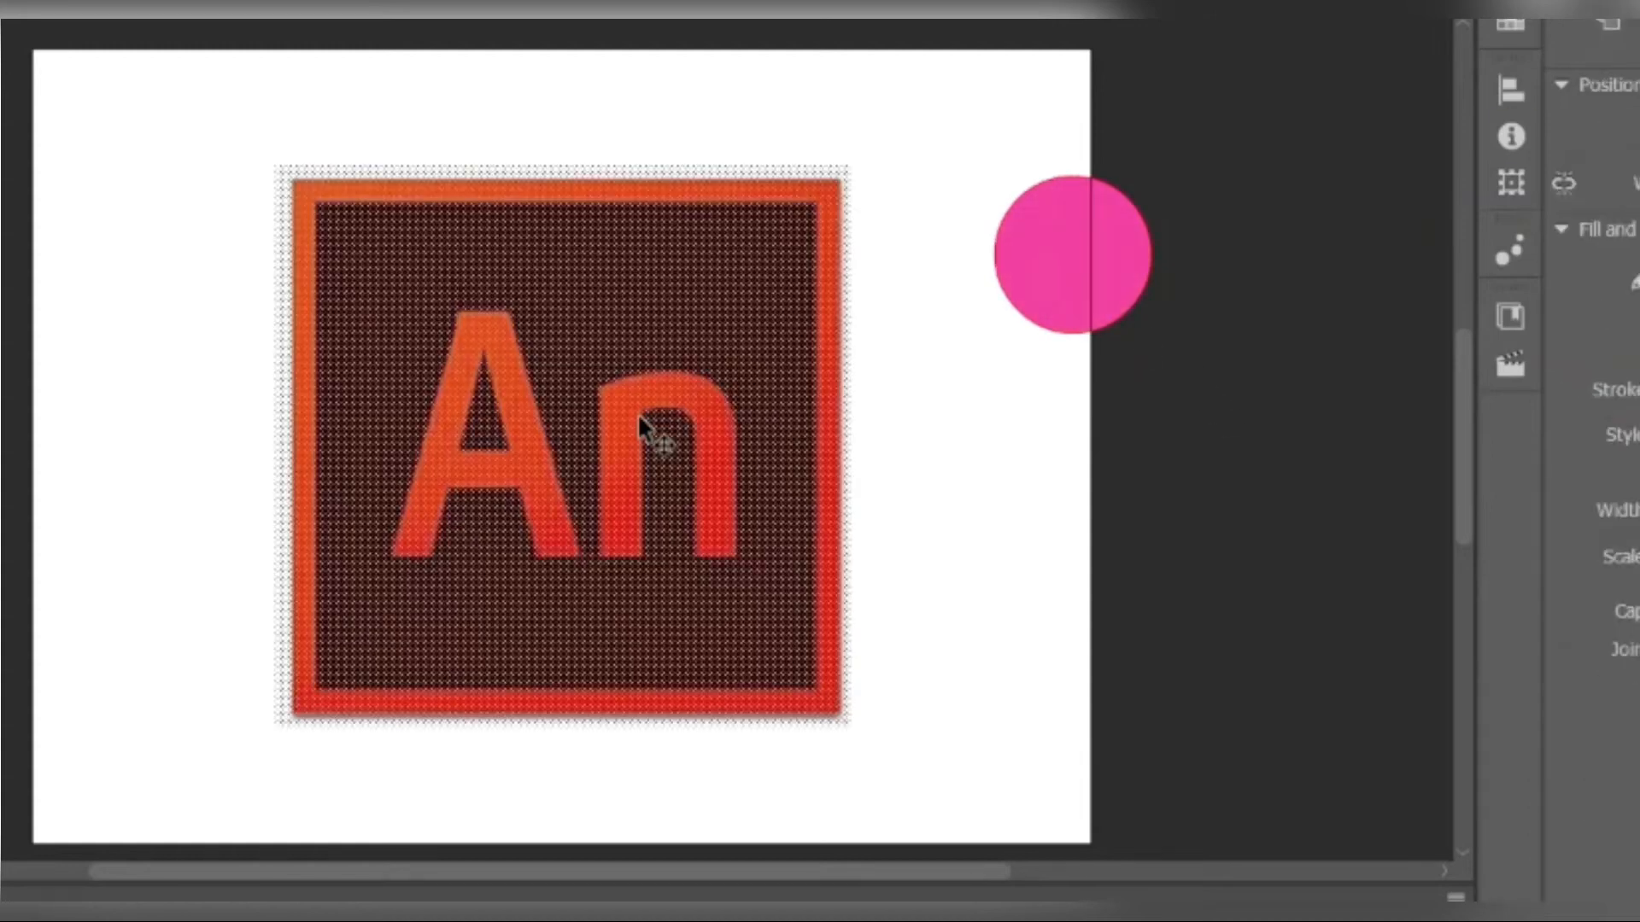
# Delete the pink circle beside the logo on frame 1, then select and deselect the logo shape.
pyautogui.moveTo(956, 123); pyautogui.dragTo(1281, 392)
pyautogui.press('Delete')
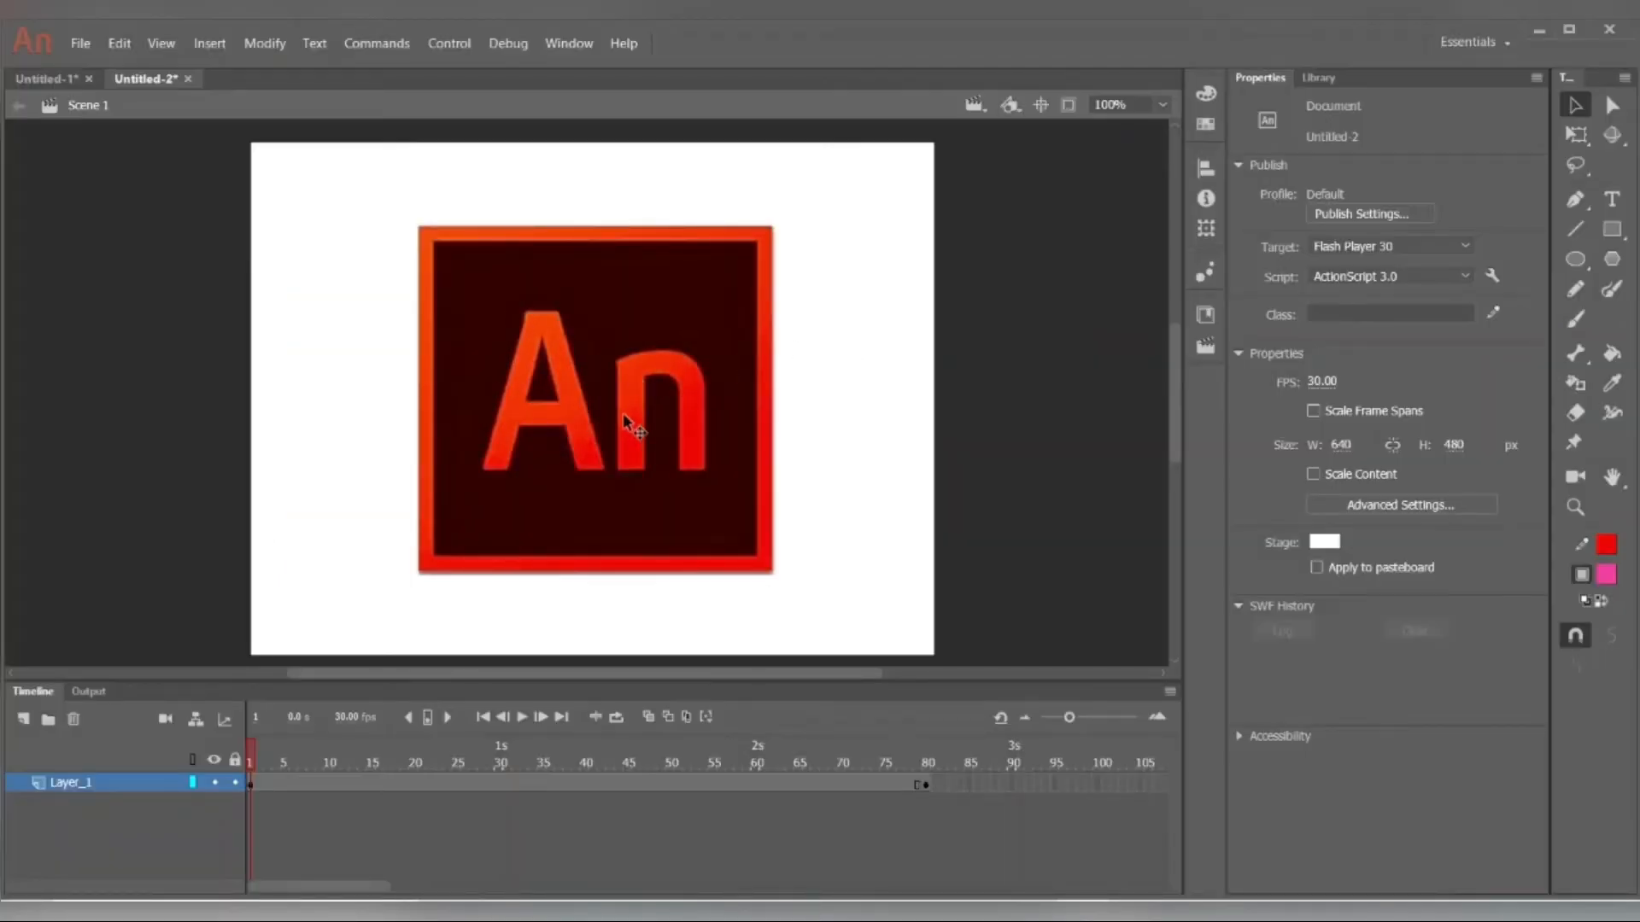
pyautogui.click(684, 465)
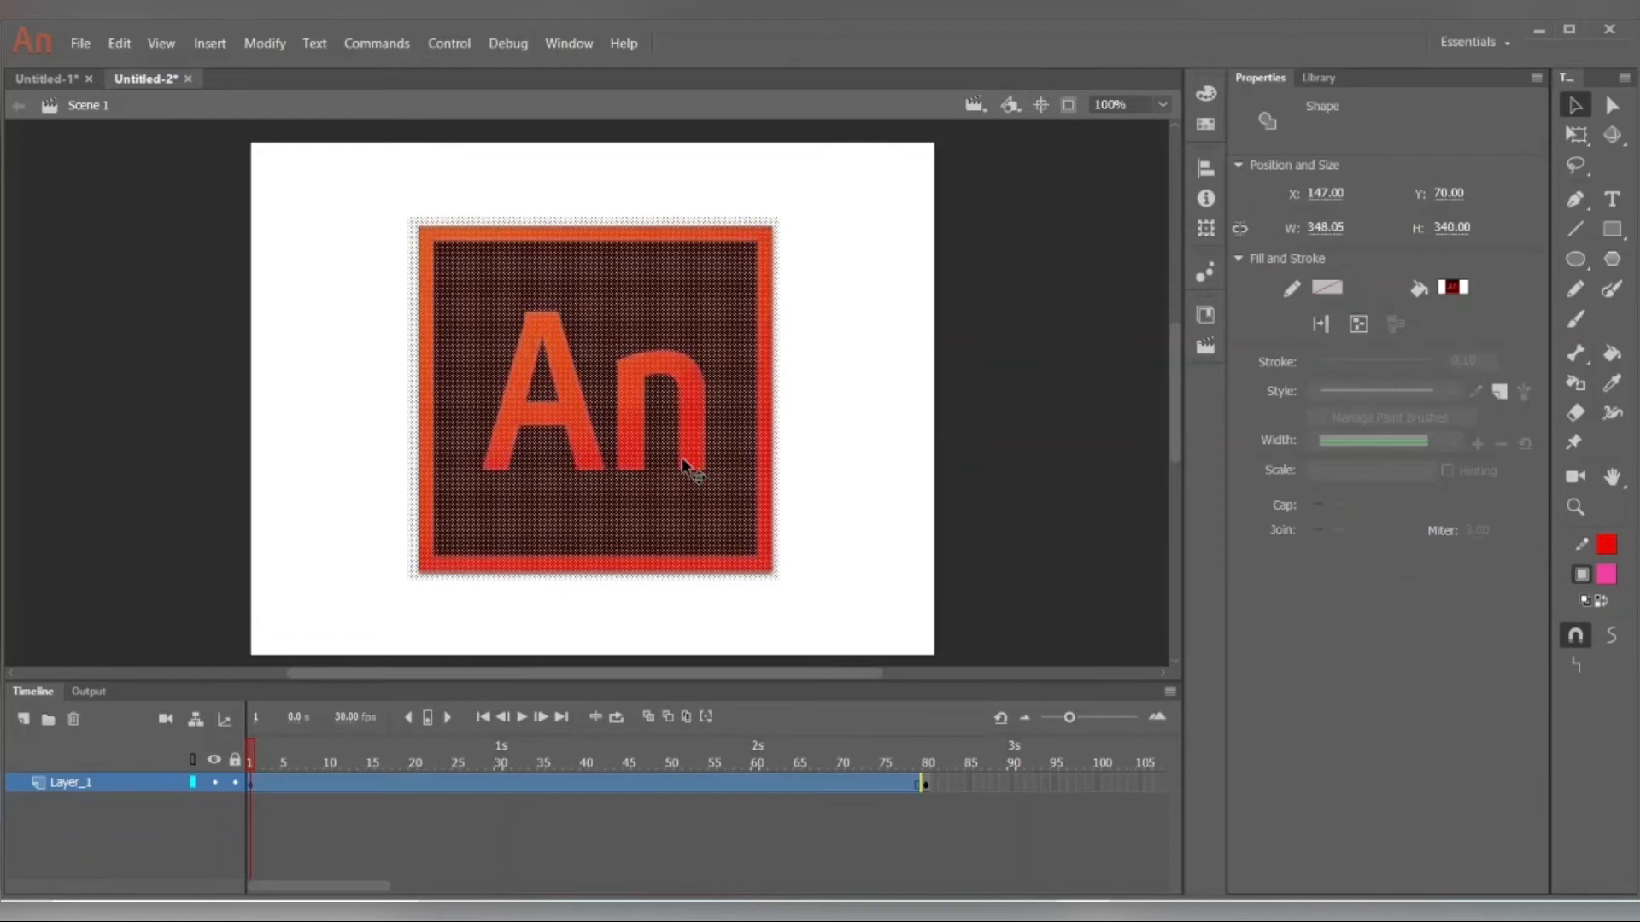
pyautogui.click(821, 487)
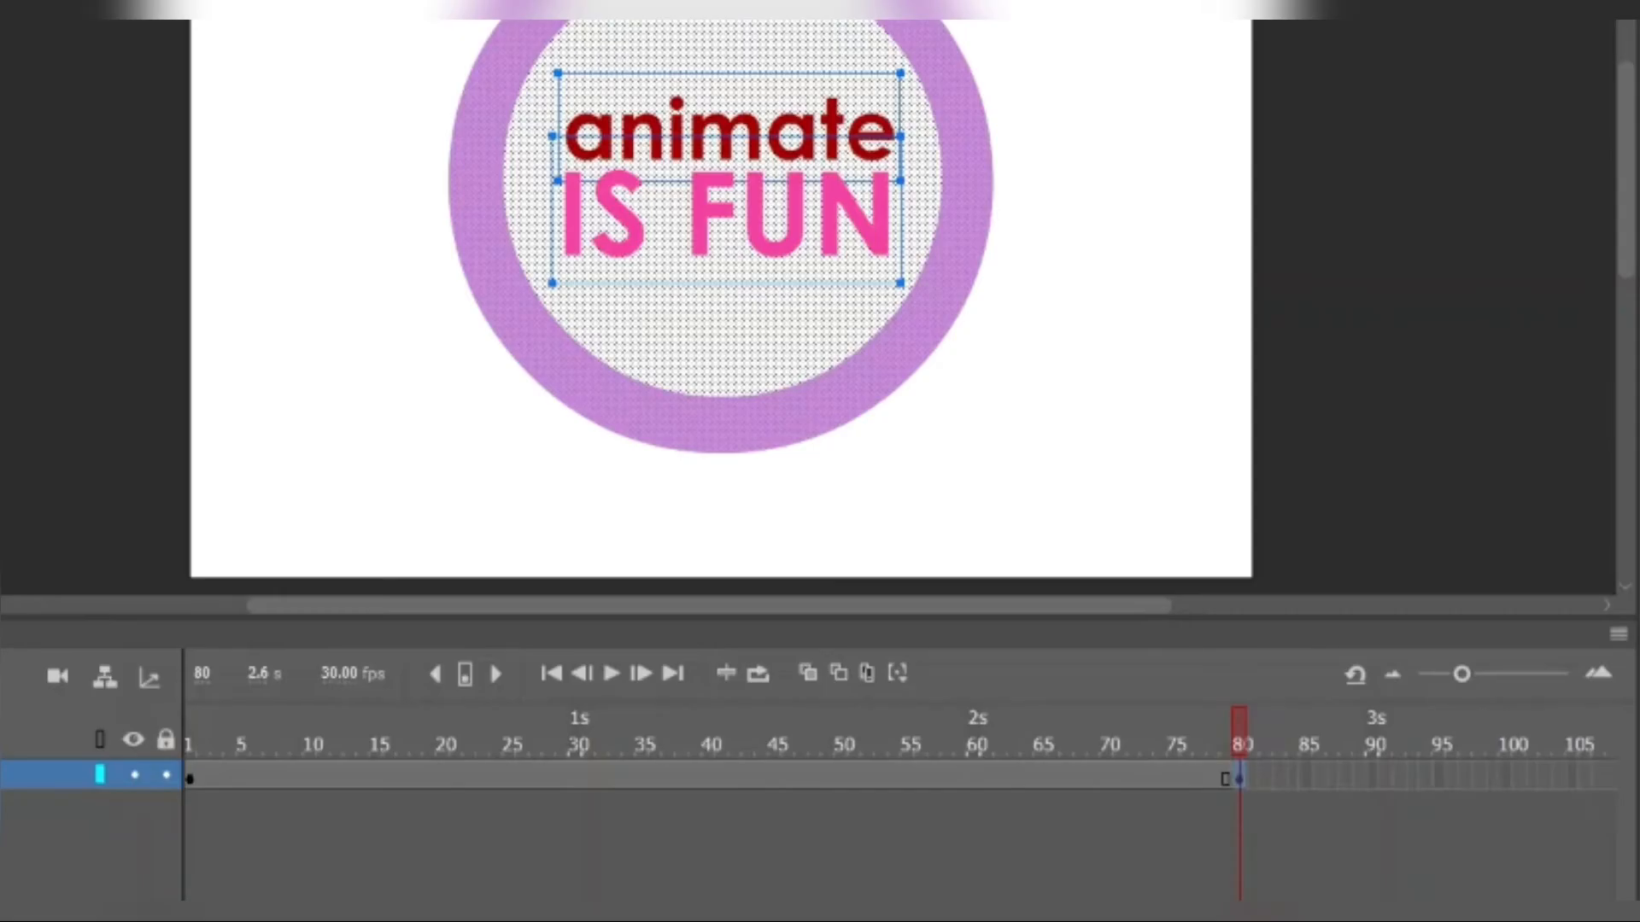
# Break apart the word "animate" on frame 80 twice, first into letters and then into editable shapes.
pyautogui.click(1179, 53)
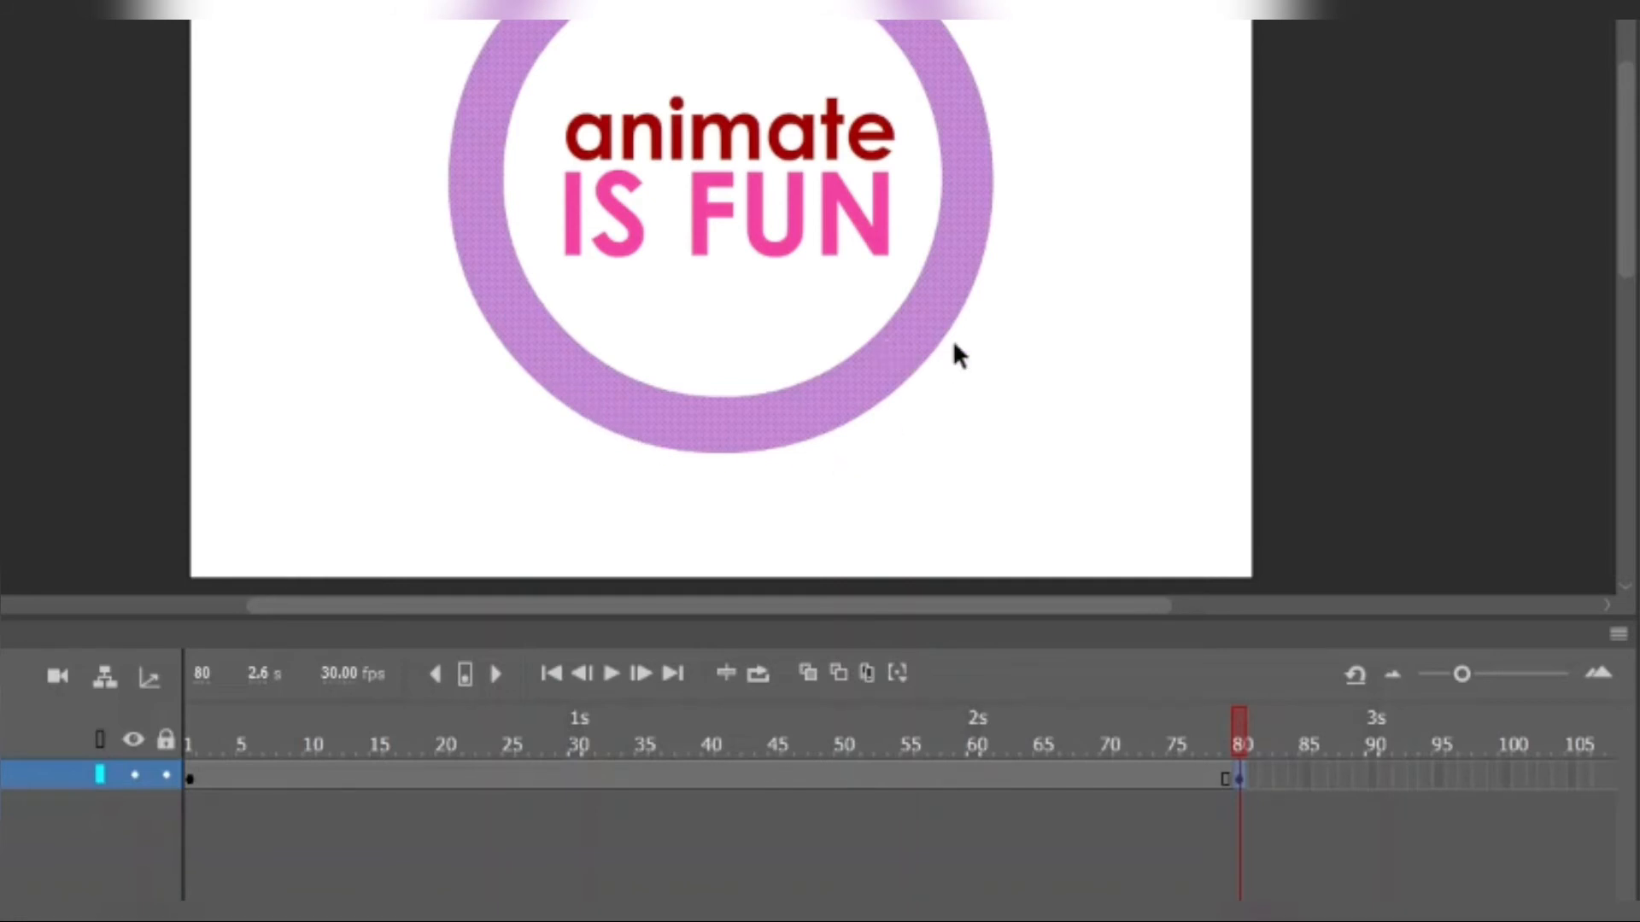
pyautogui.click(740, 120)
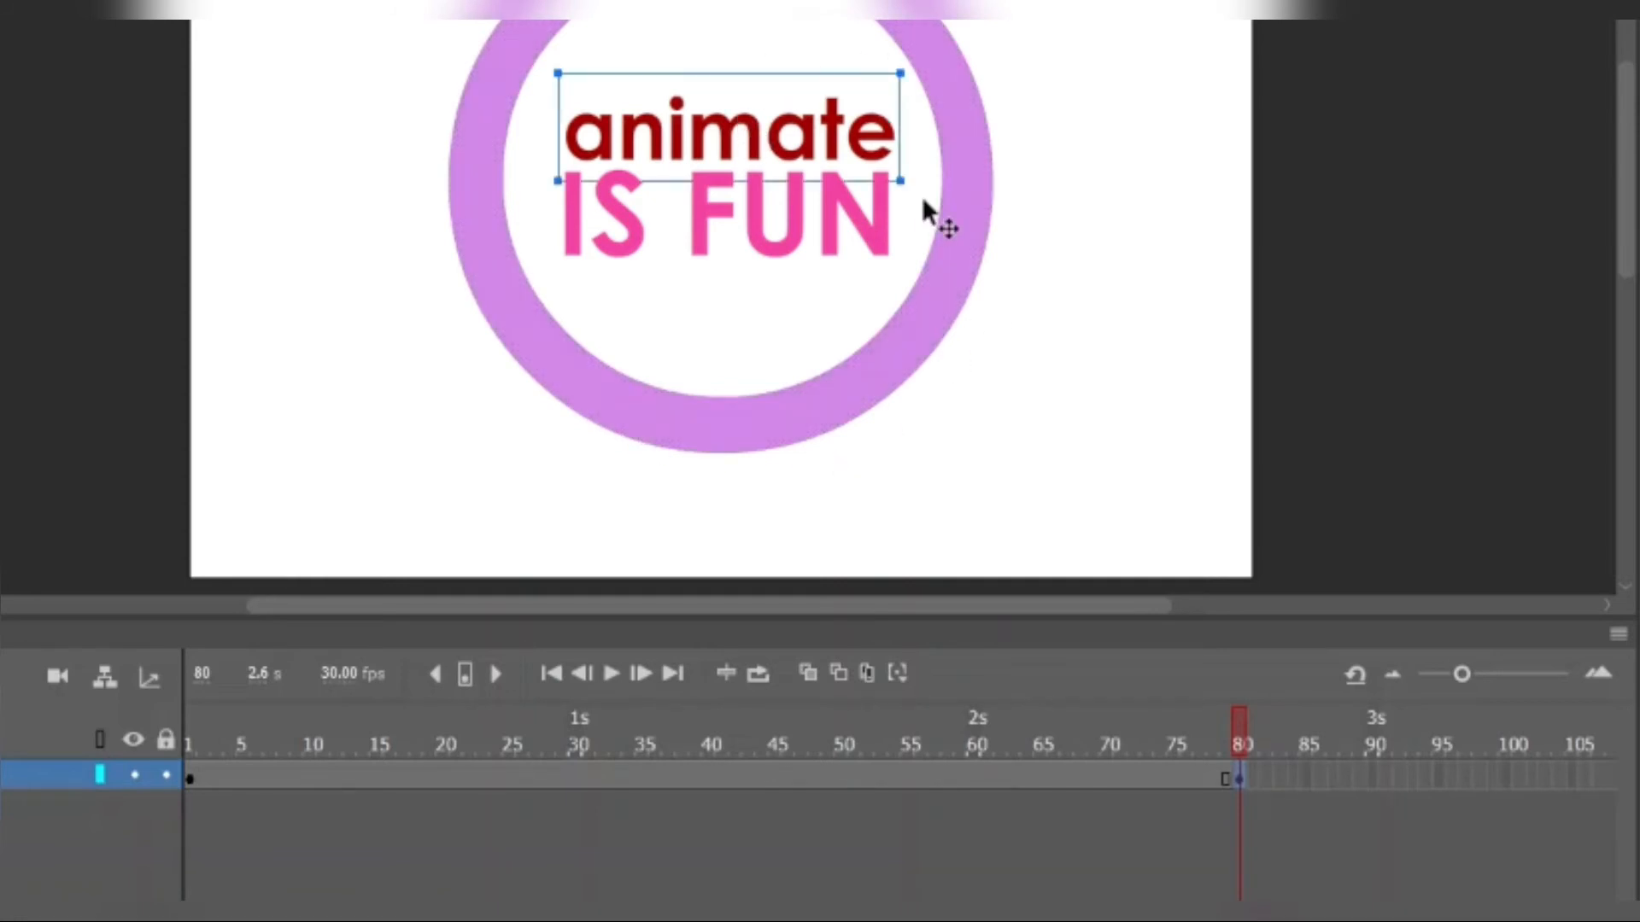
pyautogui.rightClick(724, 150)
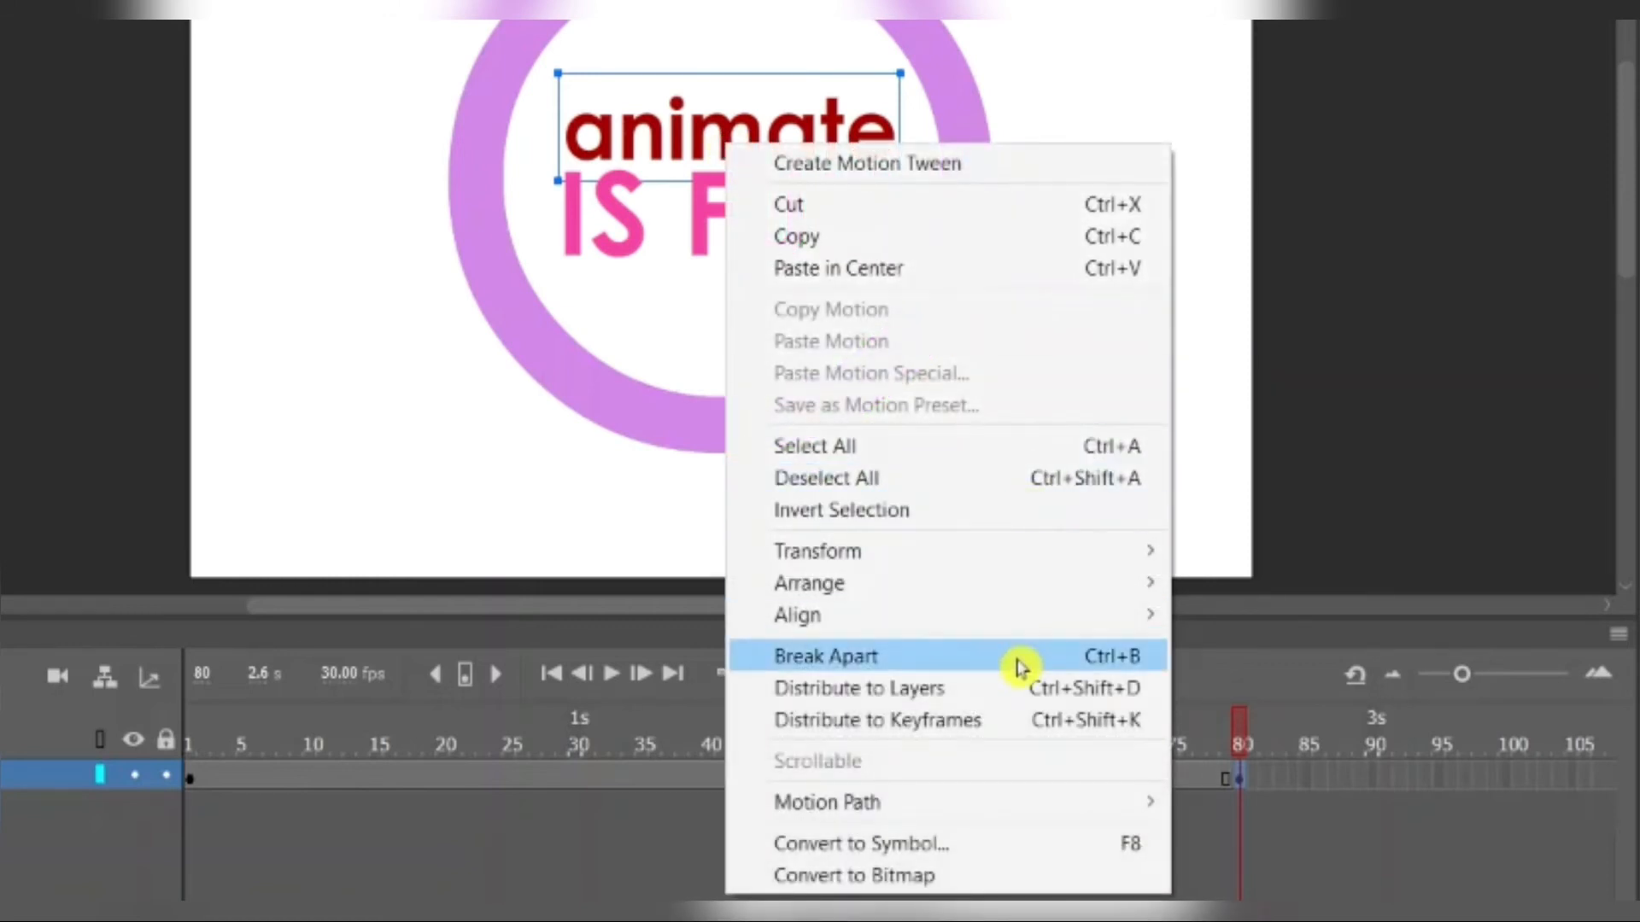
pyautogui.click(1023, 662)
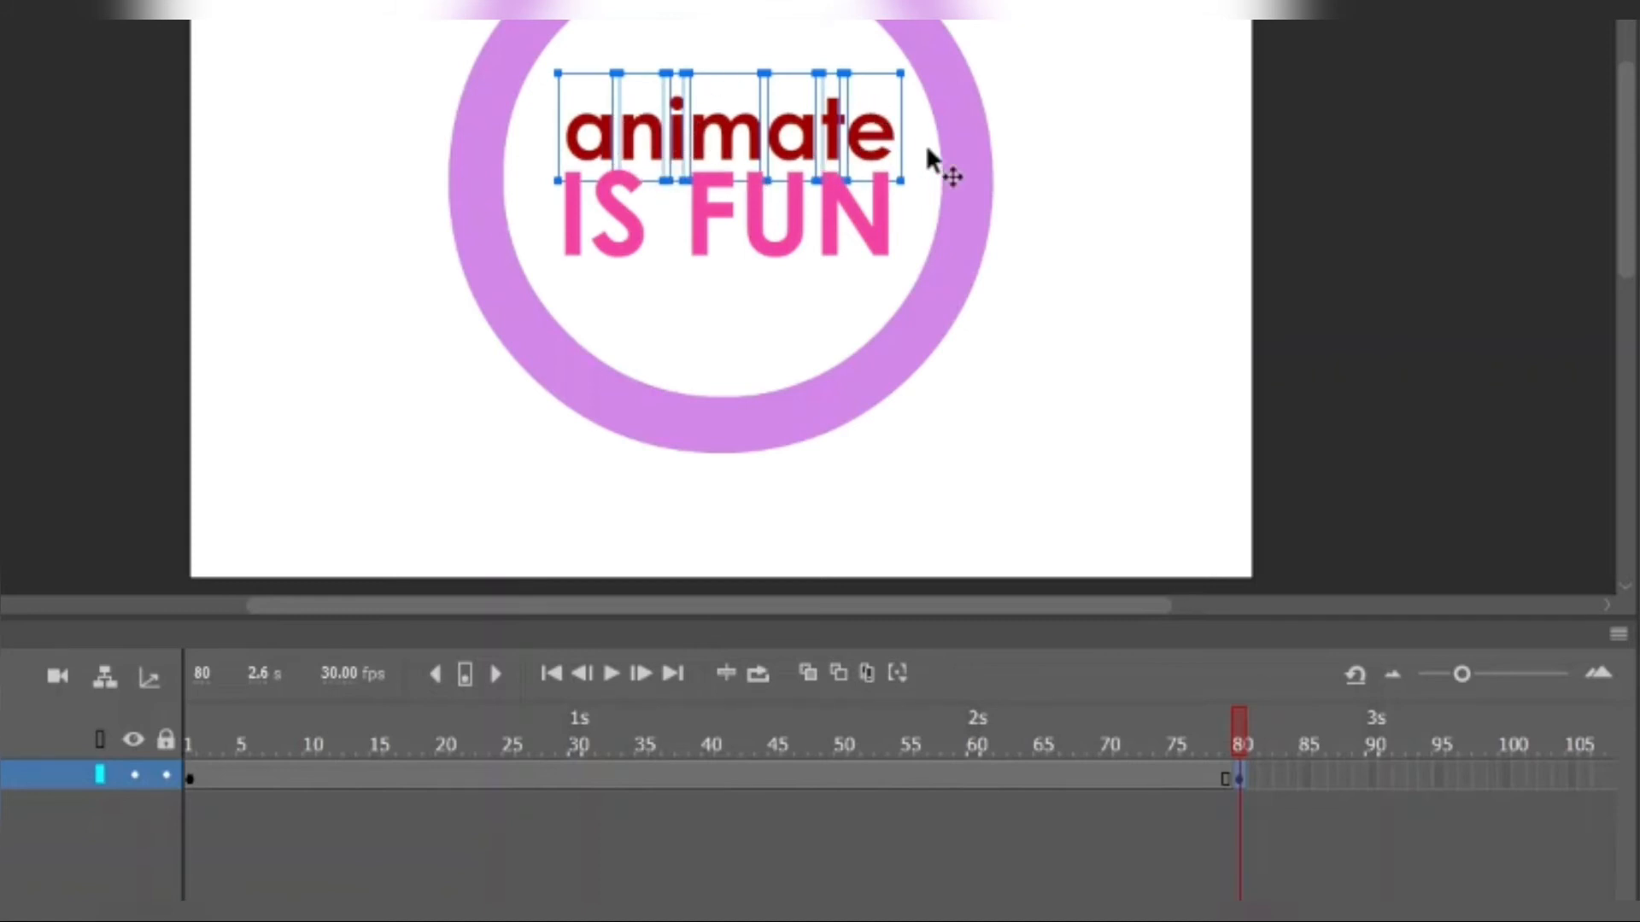
pyautogui.rightClick(879, 137)
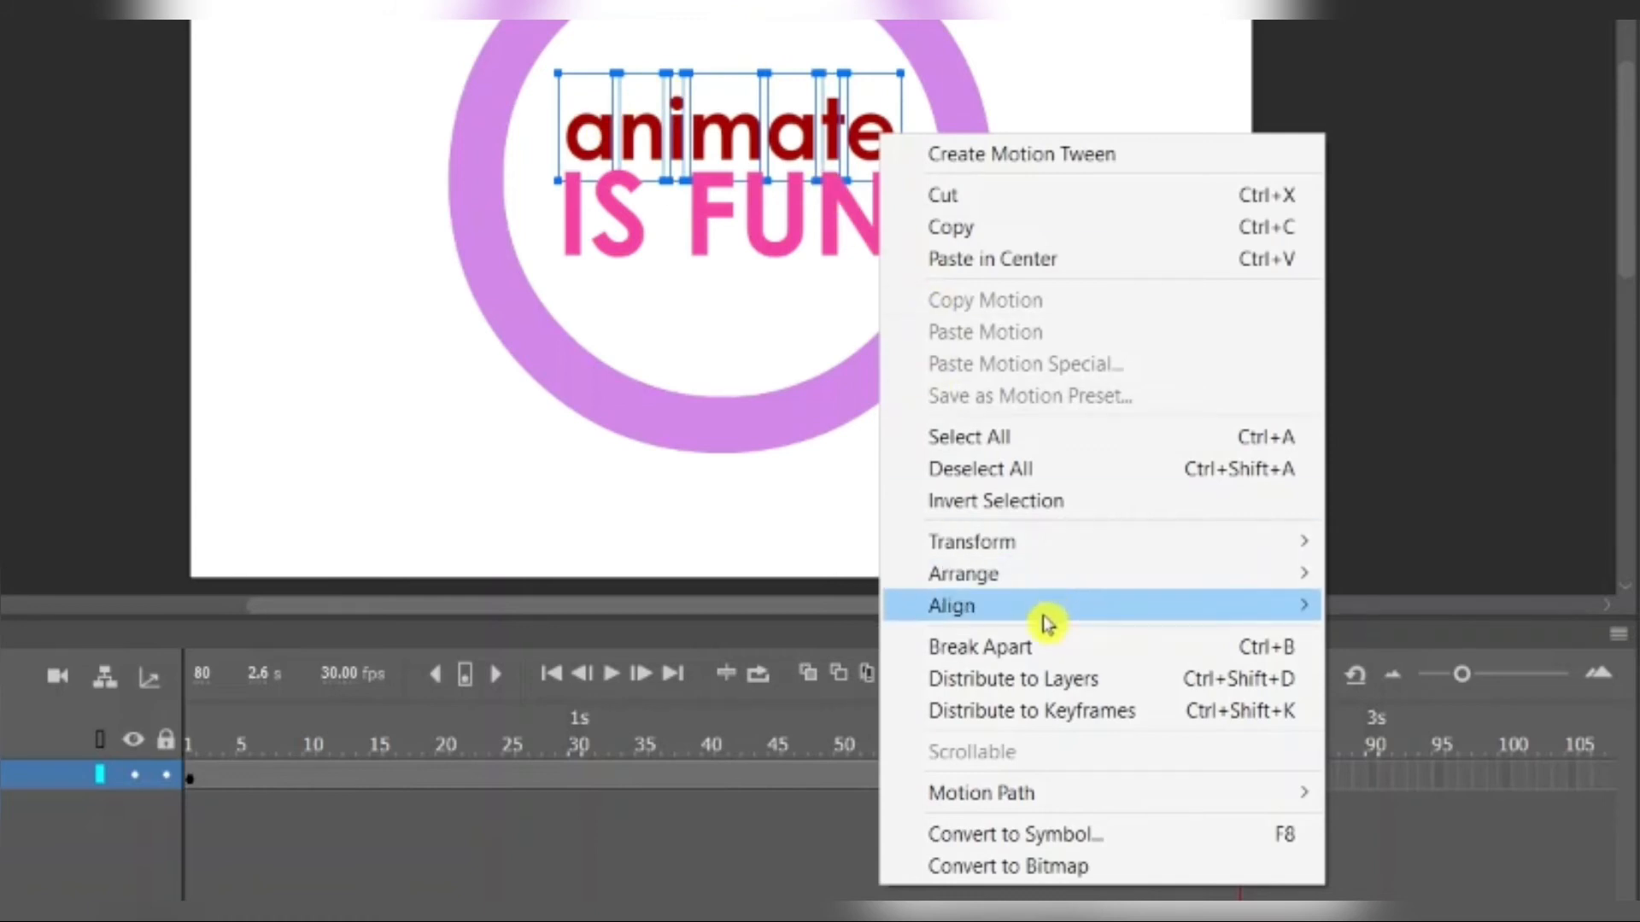
pyautogui.click(1048, 646)
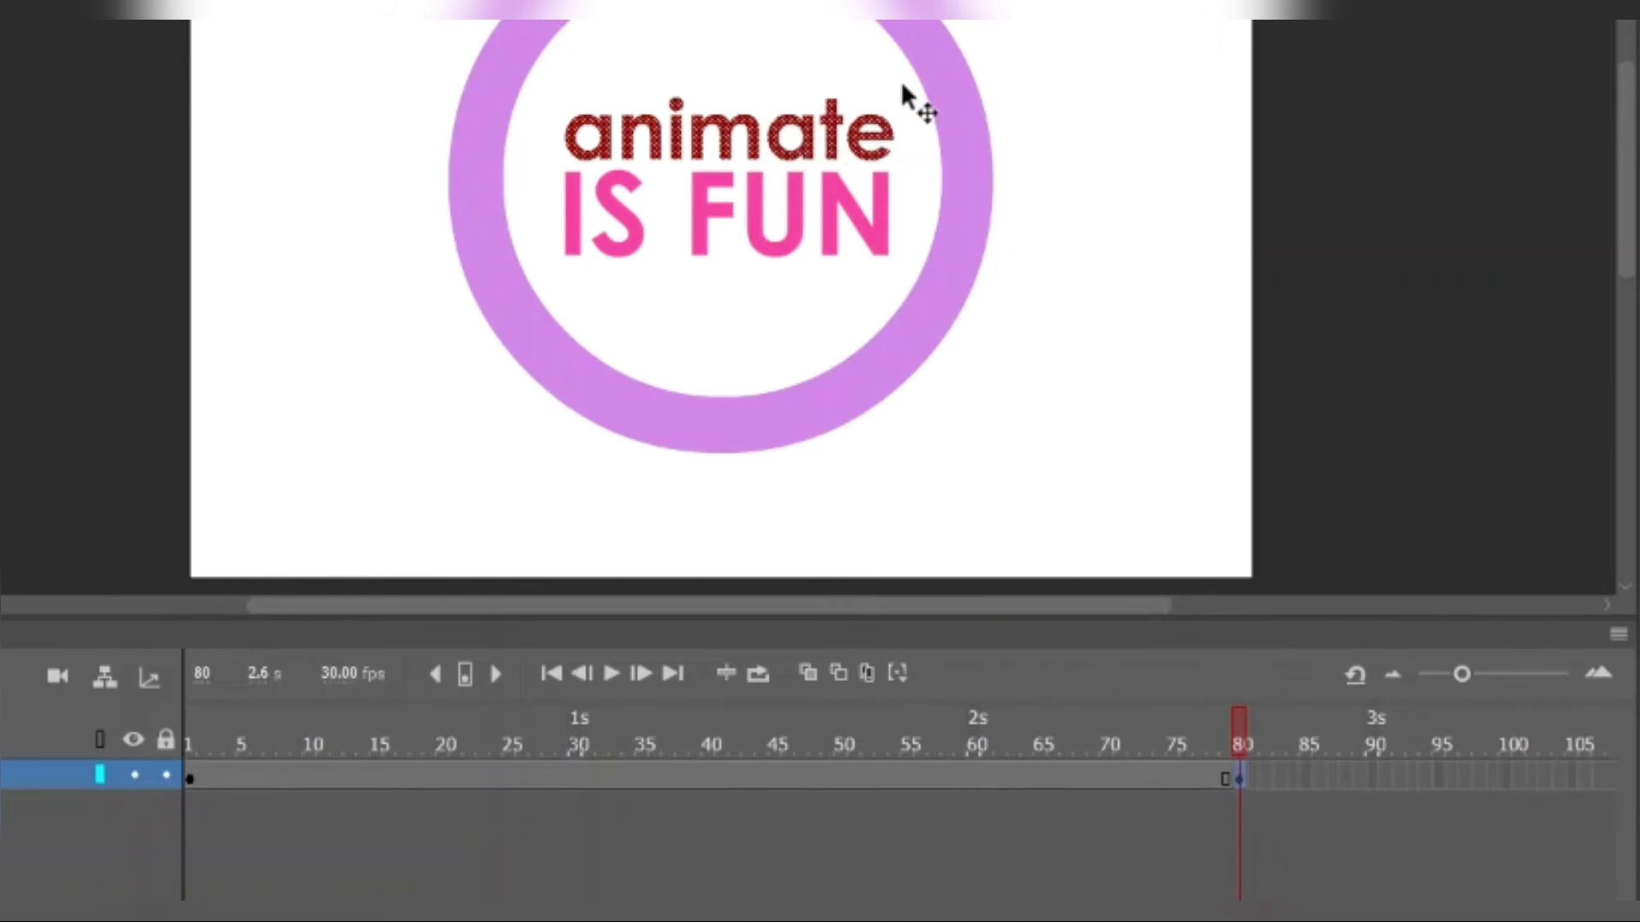
# Break apart the "IS FUN" text on frame 80 twice into editable shapes and clear the selection.
pyautogui.click(632, 246)
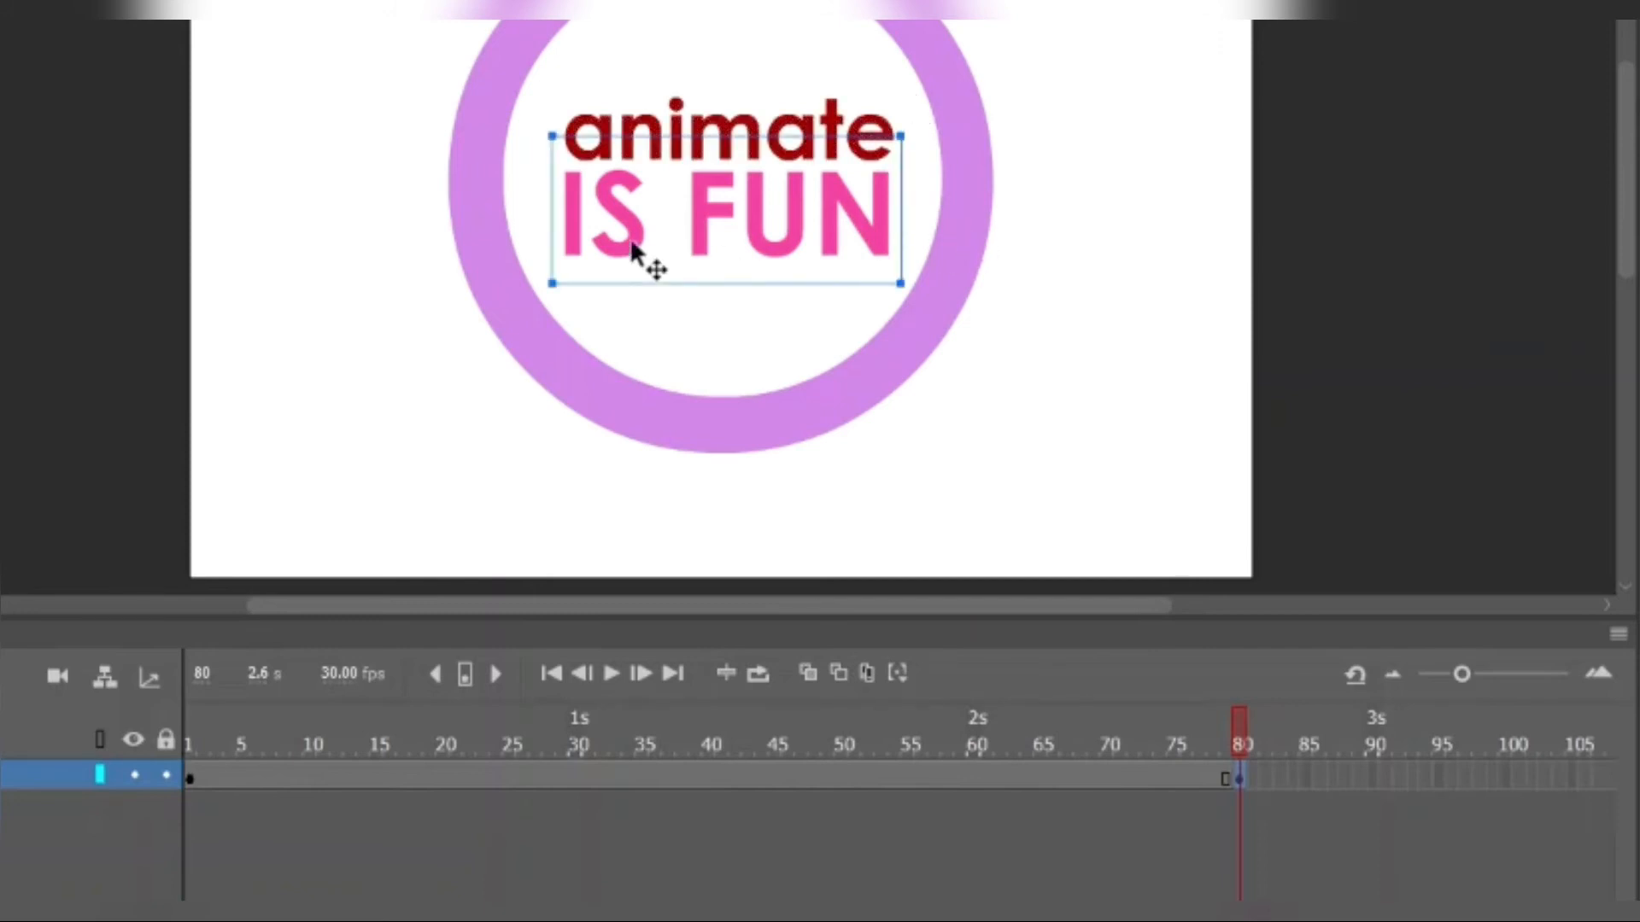
pyautogui.rightClick(633, 249)
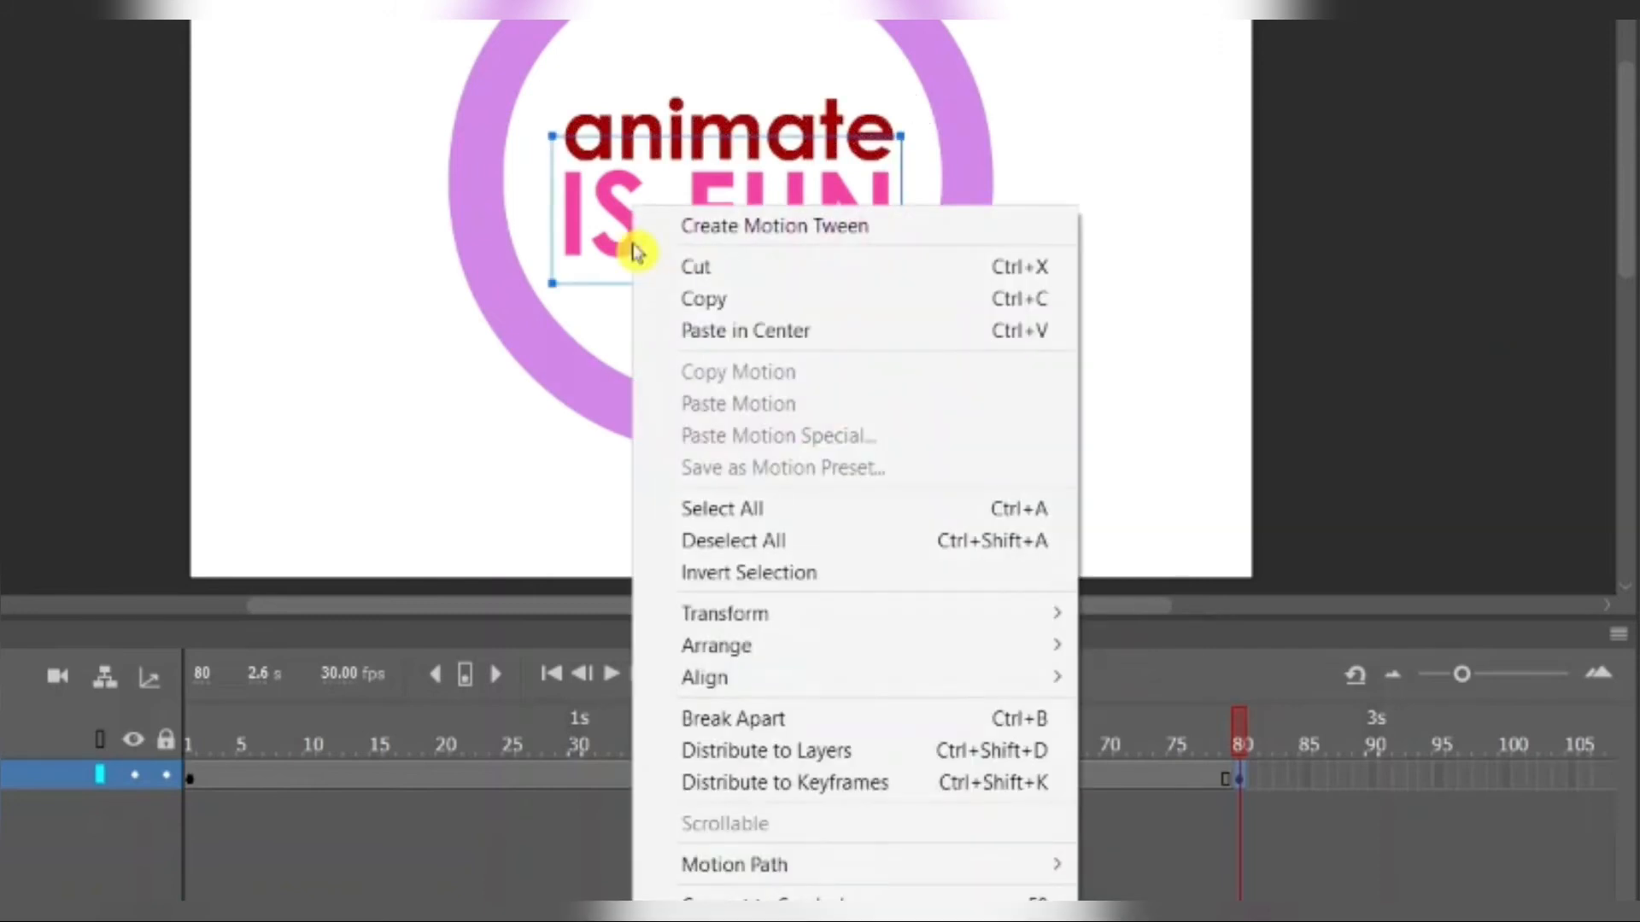
pyautogui.click(828, 718)
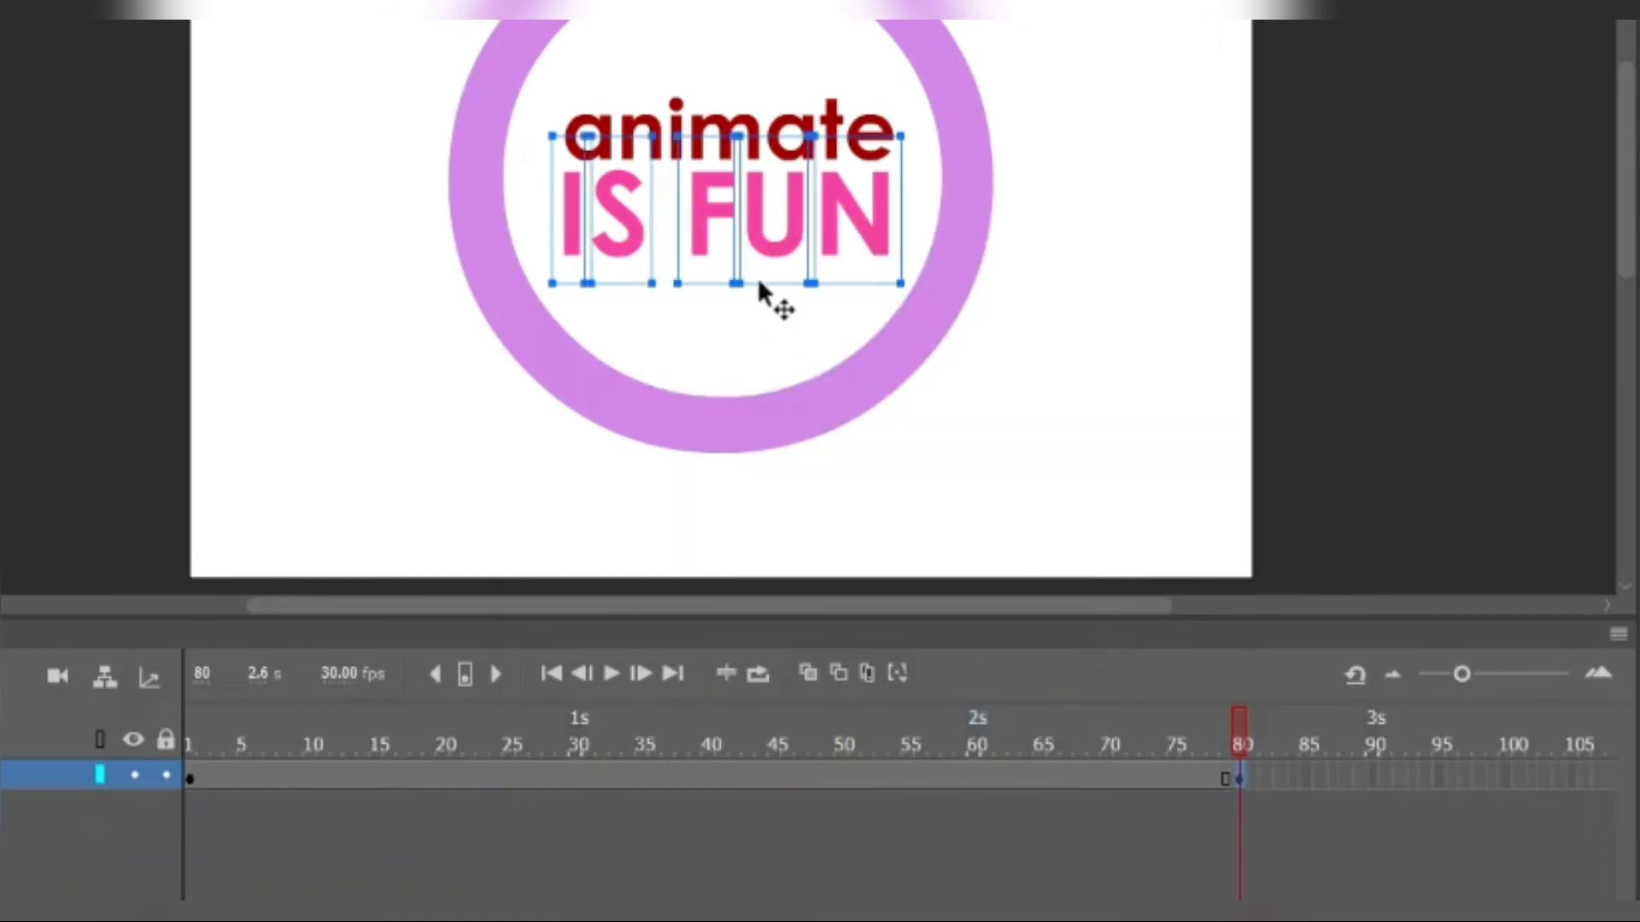
pyautogui.rightClick(791, 290)
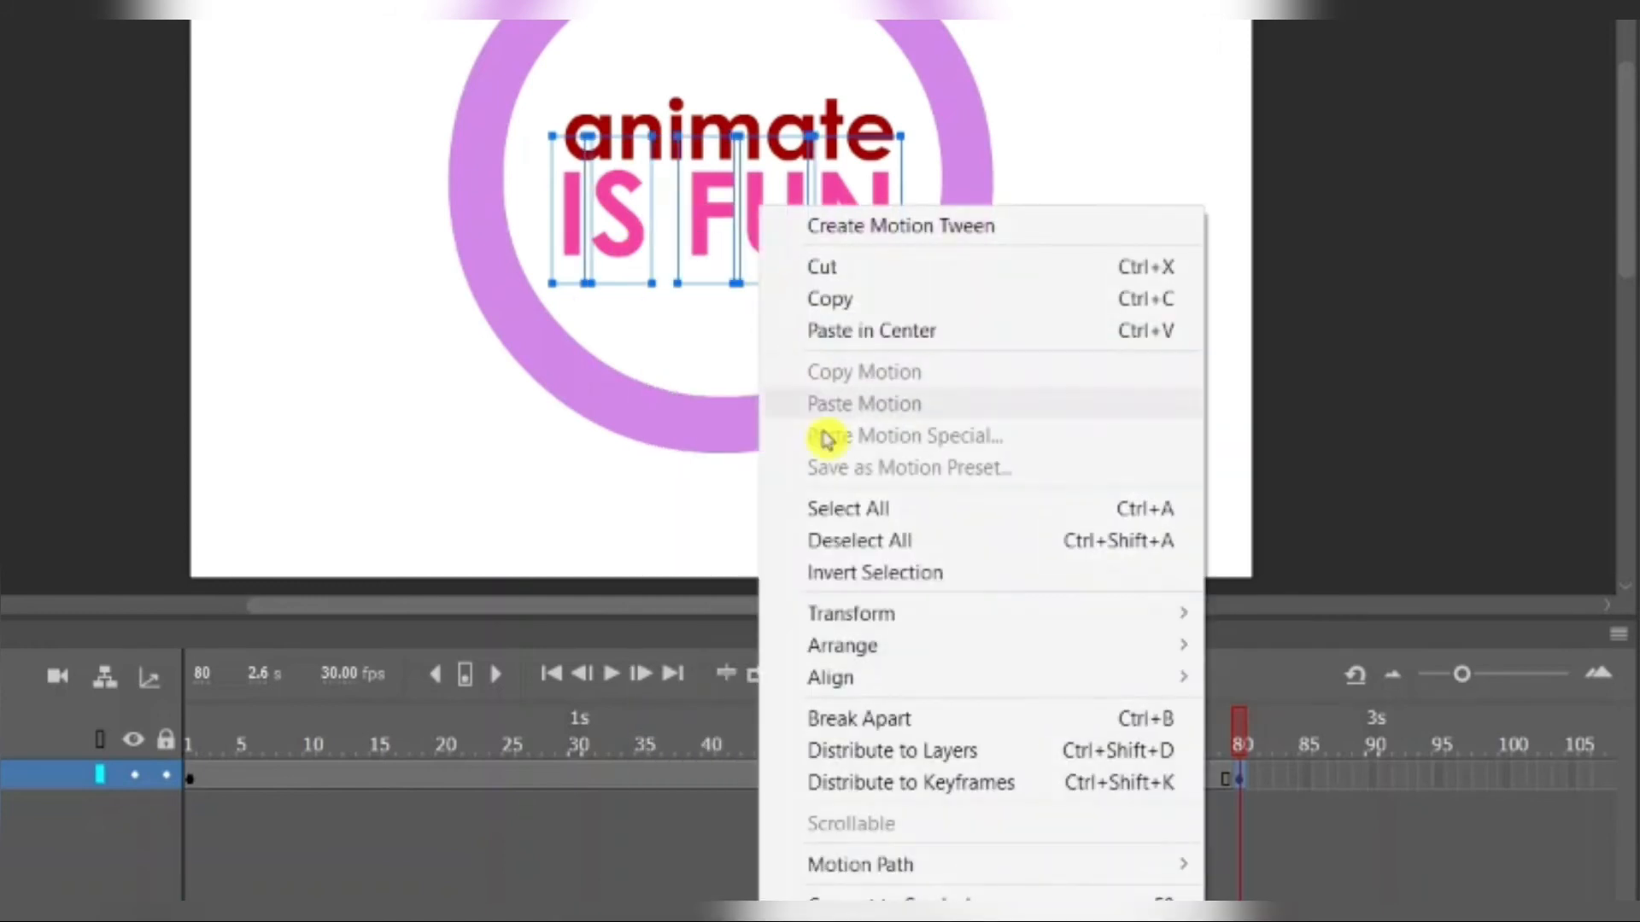
pyautogui.click(879, 718)
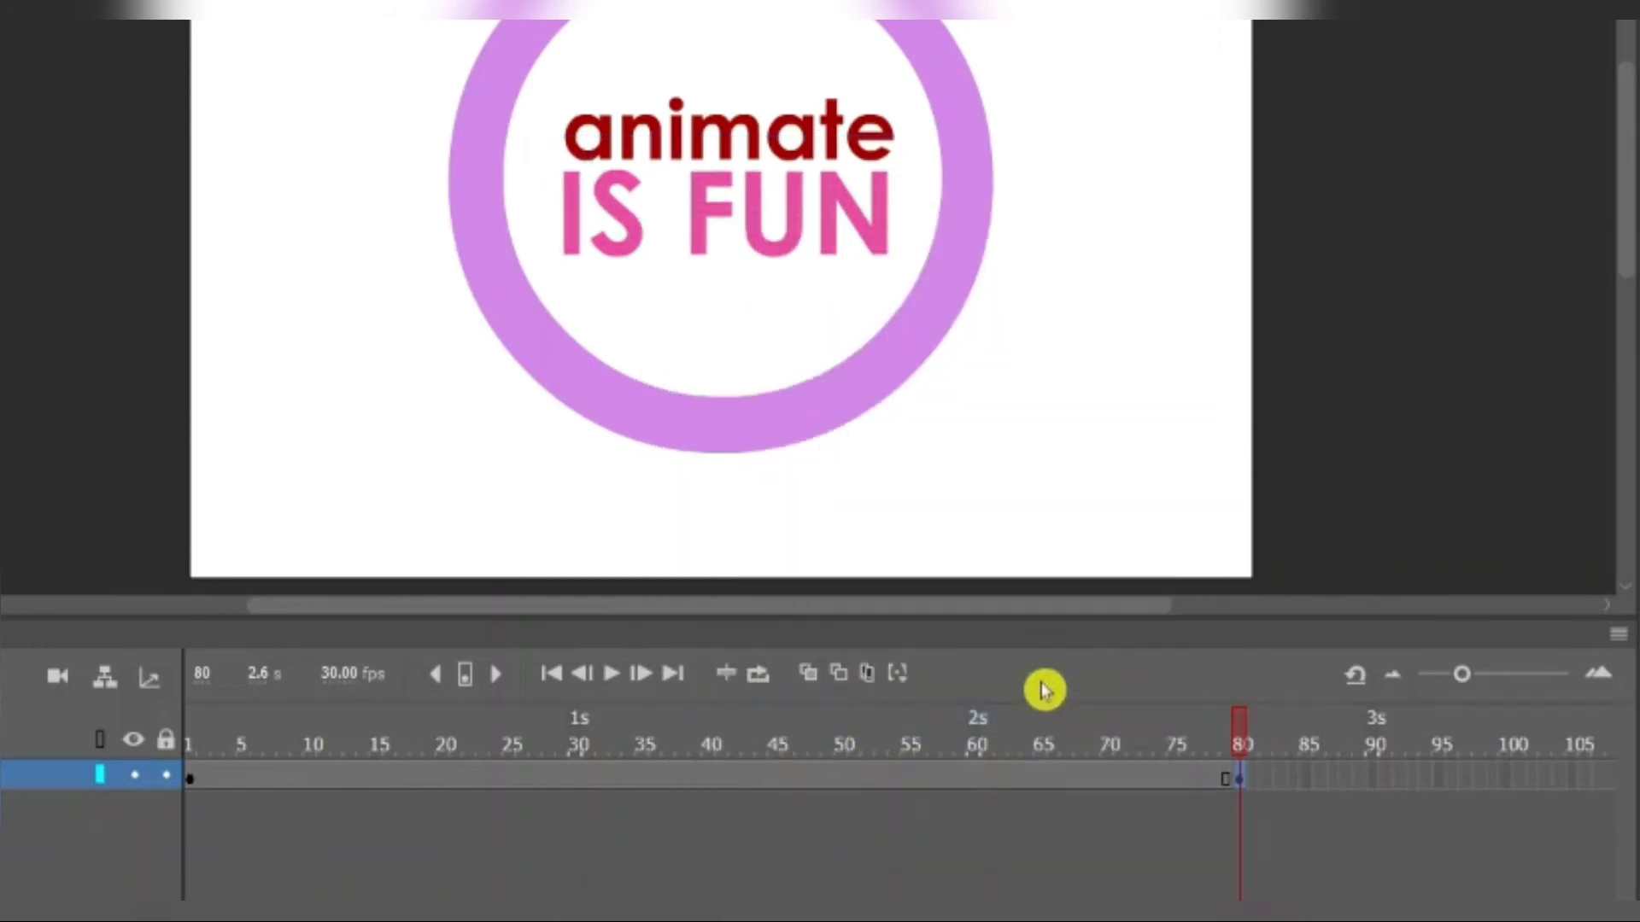
pyautogui.click(1184, 310)
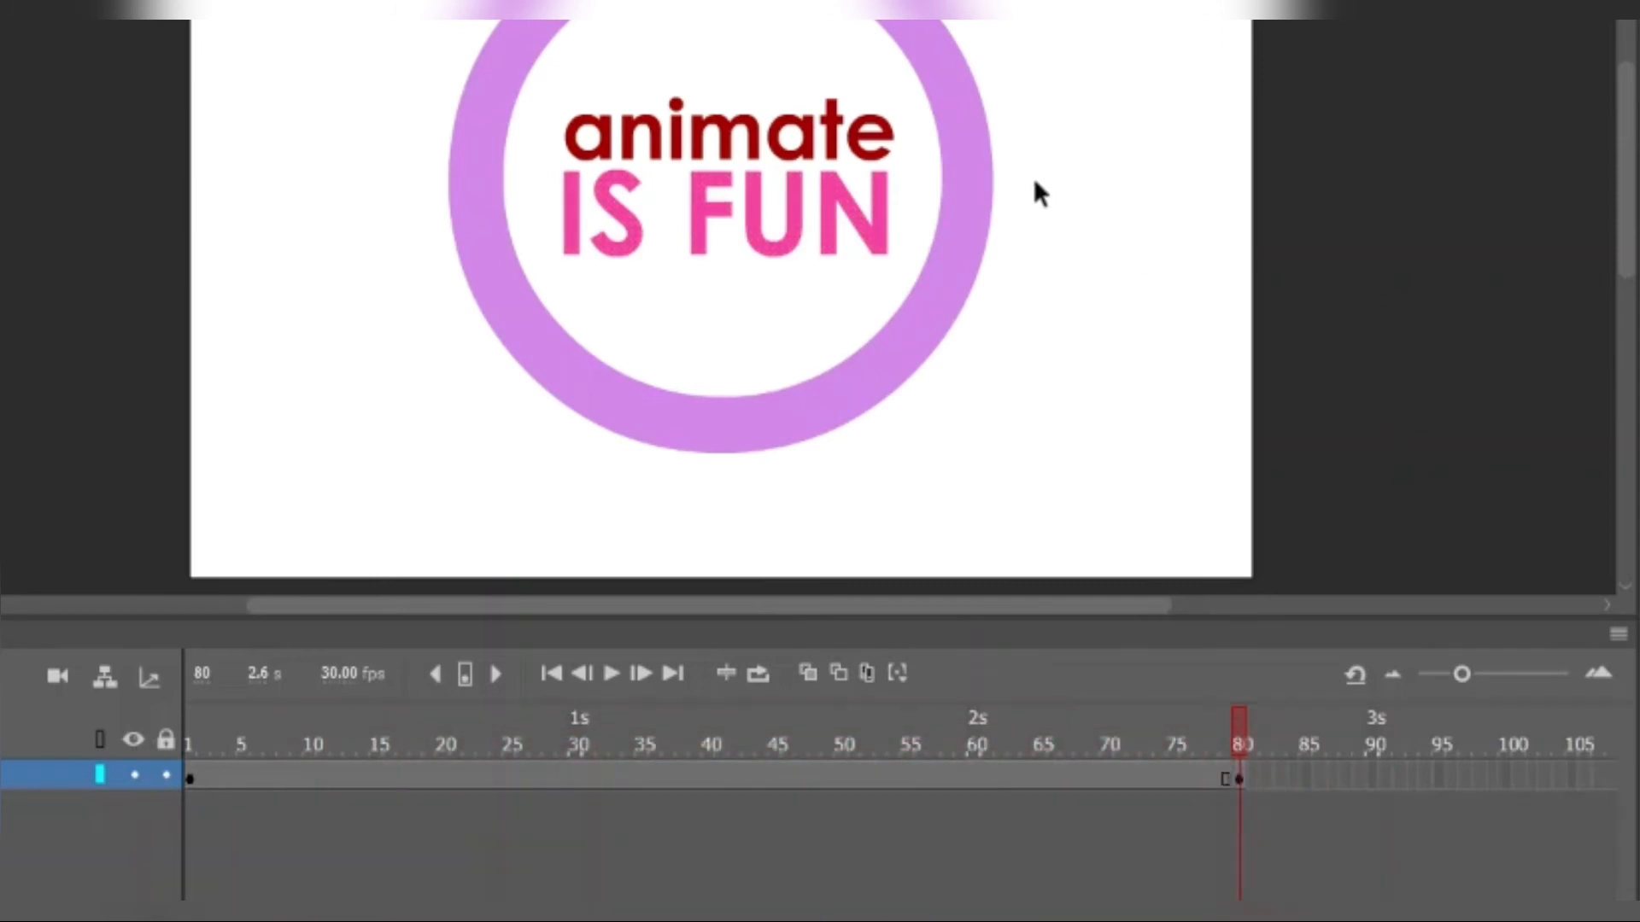
# Check on frame 80 that the circle's inner fill, the letters and the purple ring are separately selectable shapes.
pyautogui.click(782, 213)
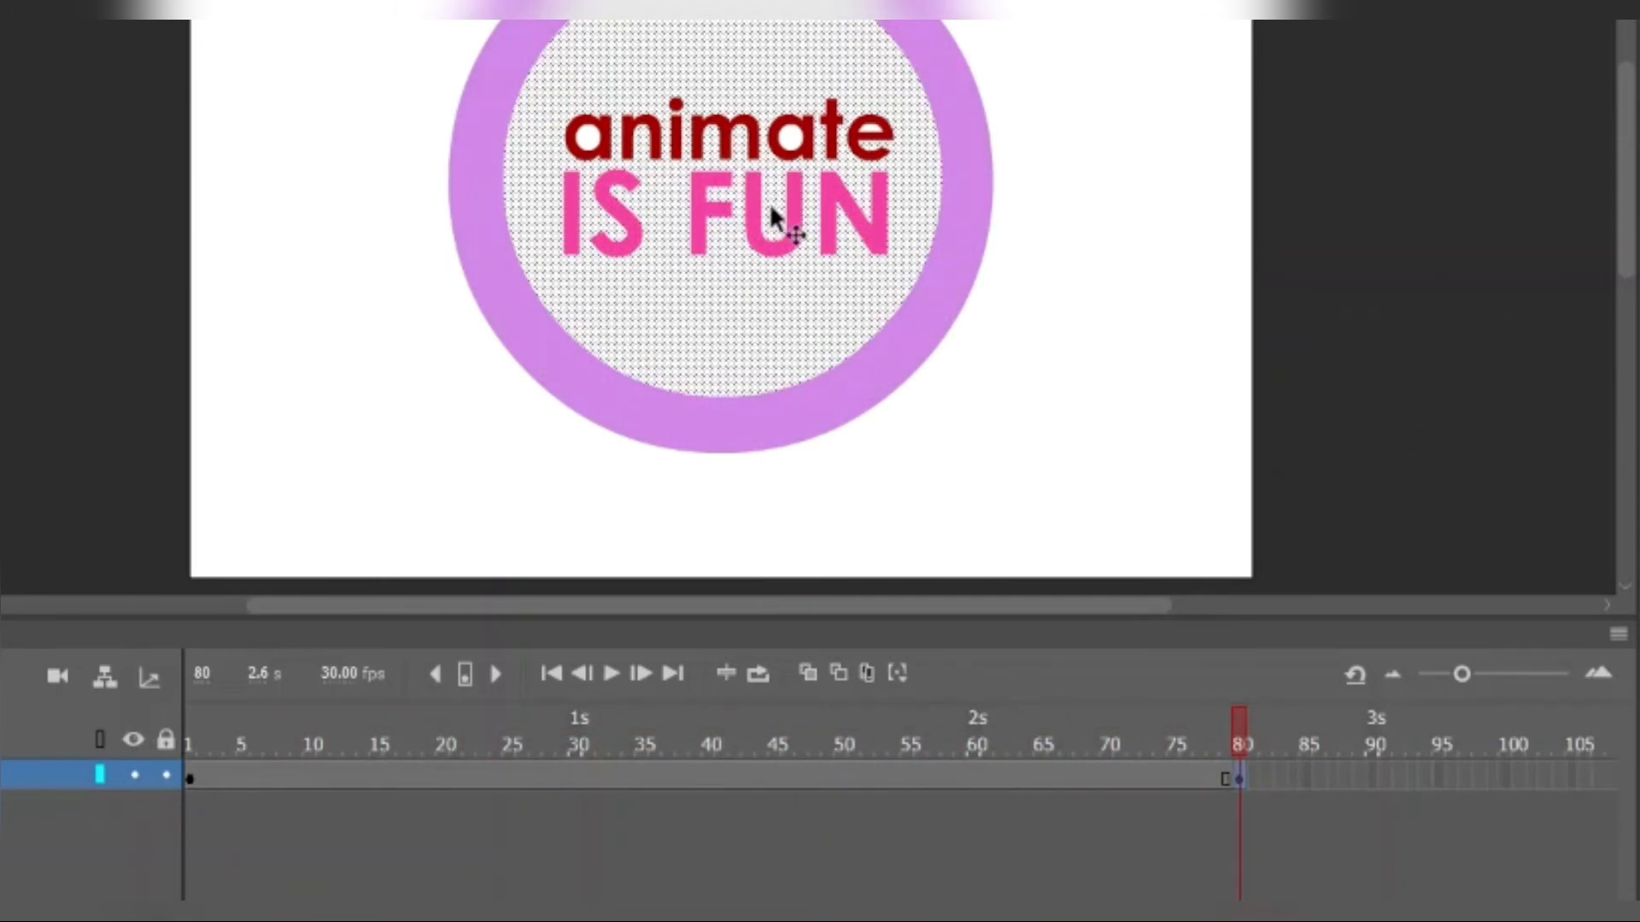
pyautogui.click(751, 130)
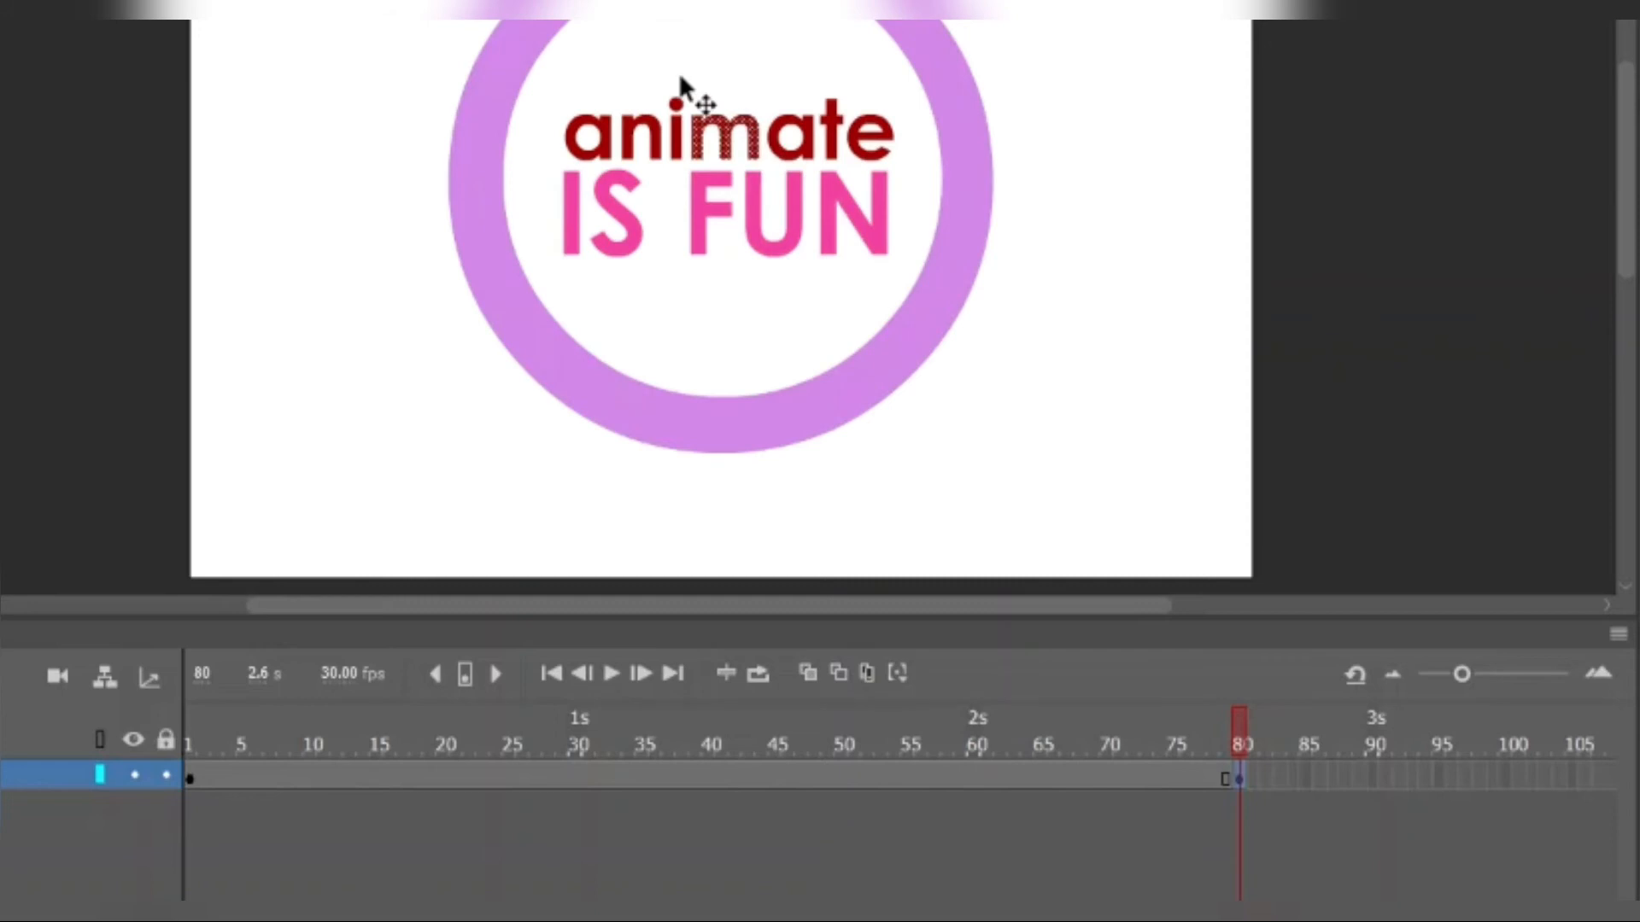
pyautogui.click(516, 45)
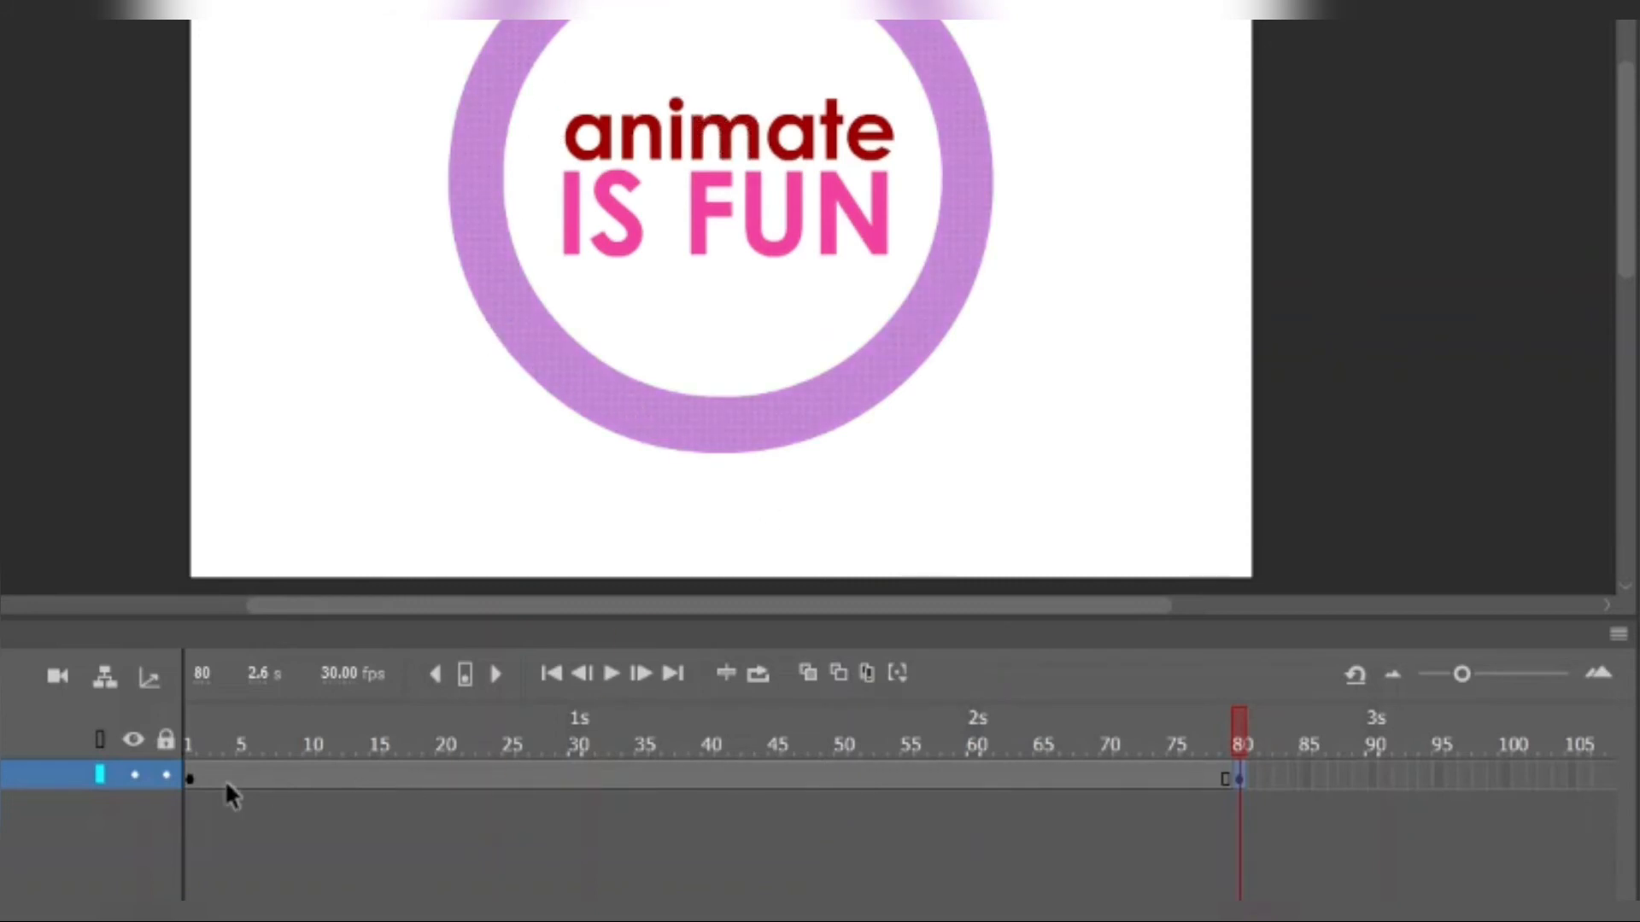
# Create a shape tween from the logo keyframe on frame 1.
pyautogui.click(179, 780)
pyautogui.click(357, 827)
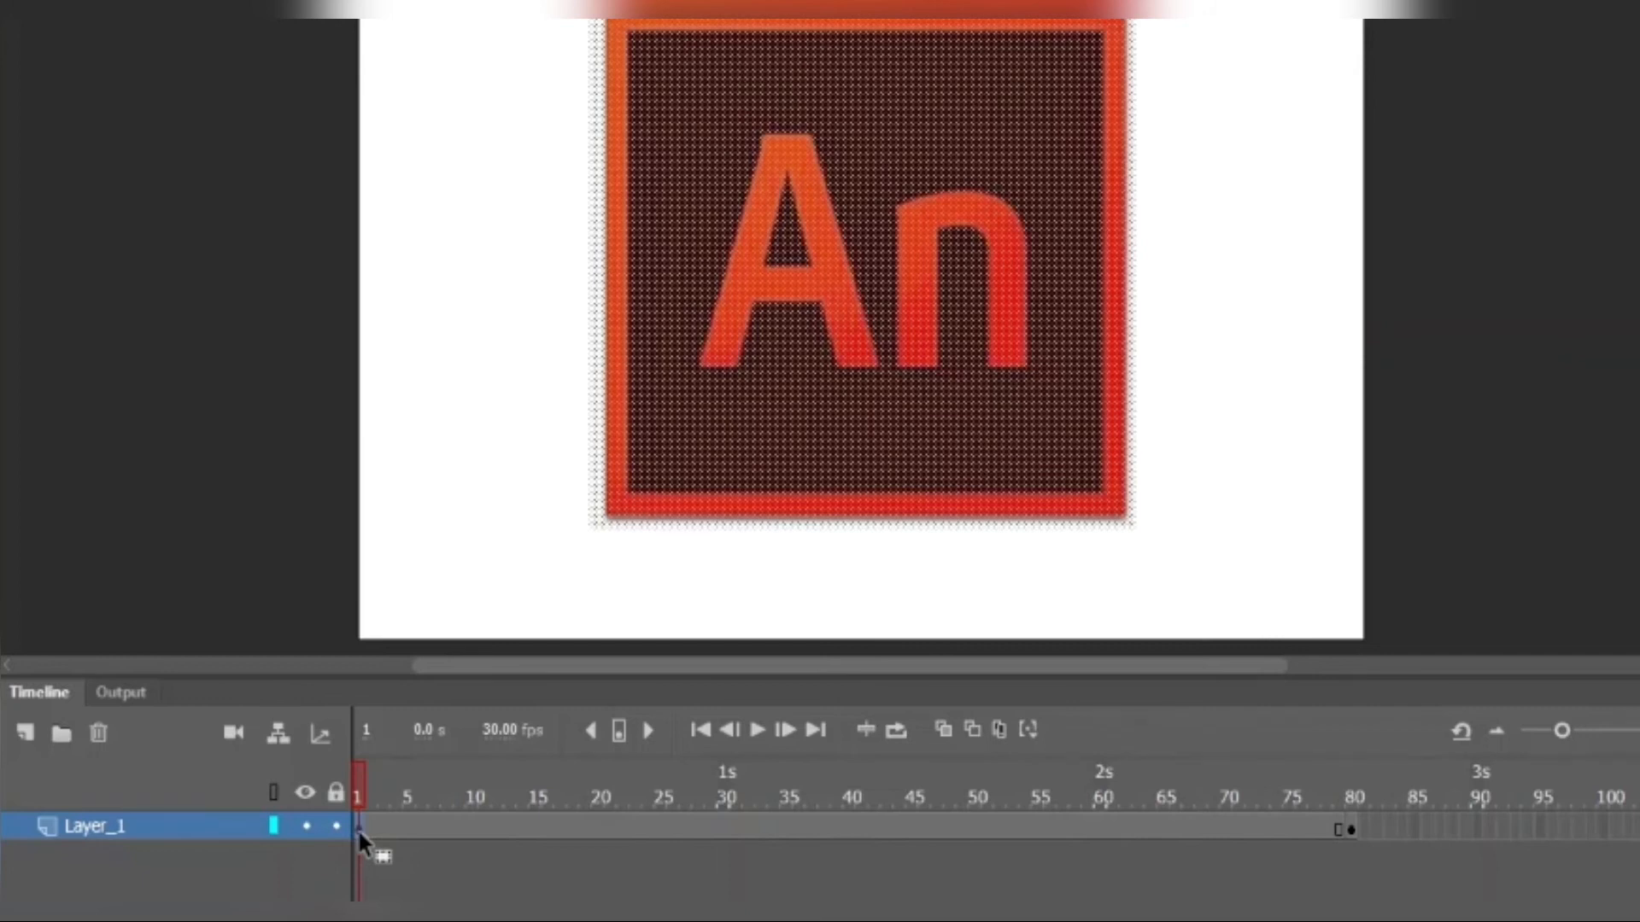
pyautogui.rightClick(358, 838)
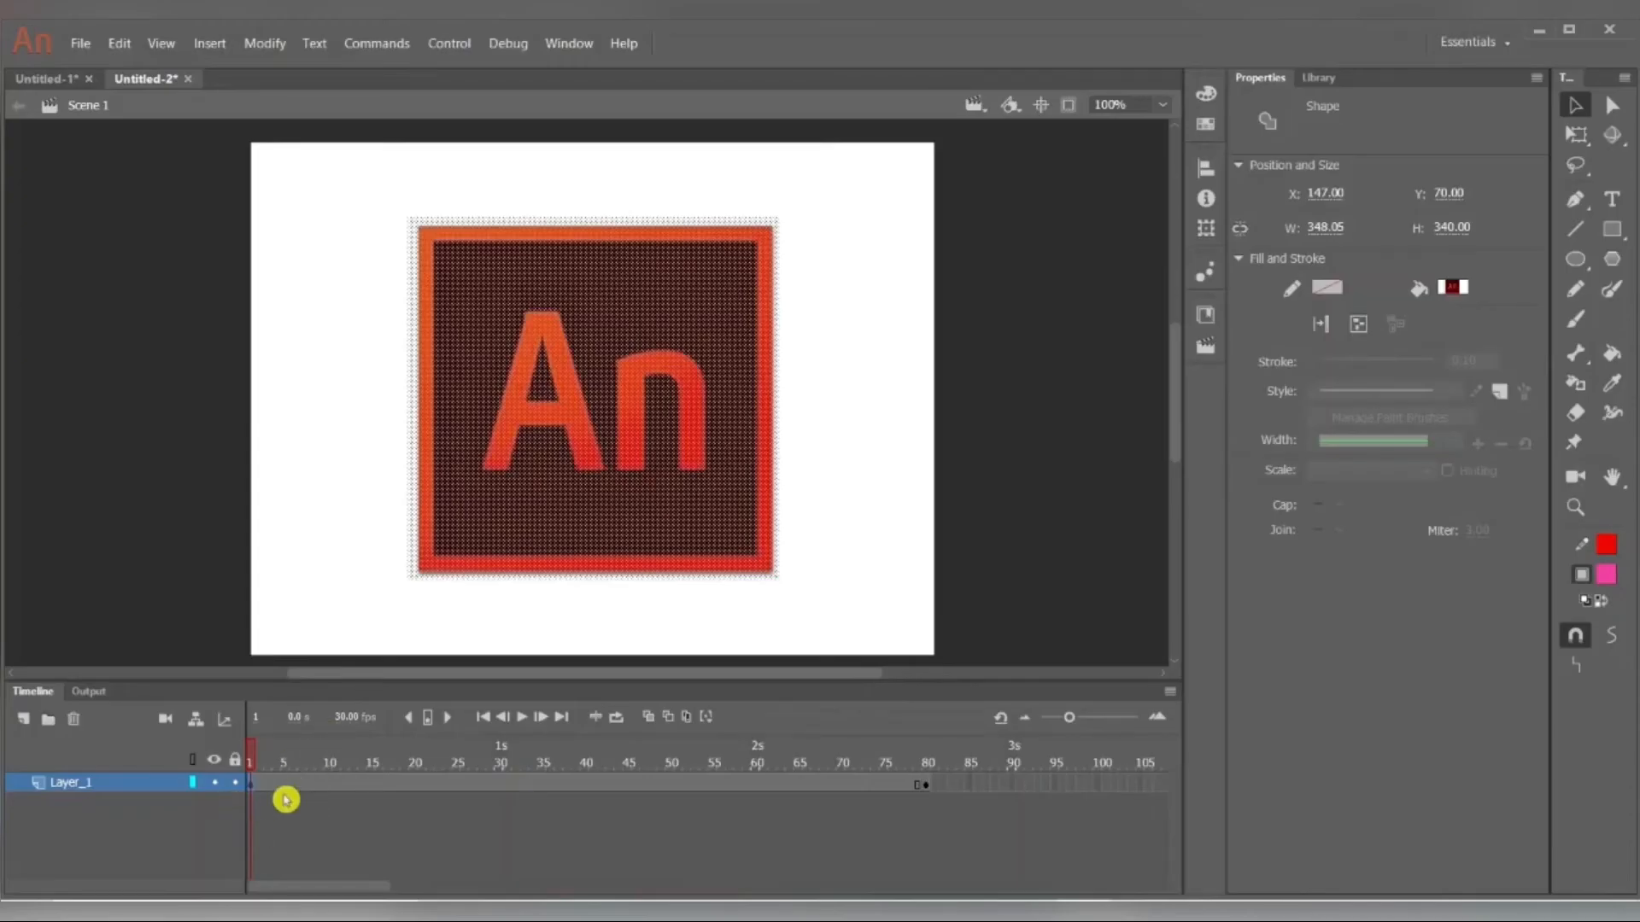
pyautogui.rightClick(358, 830)
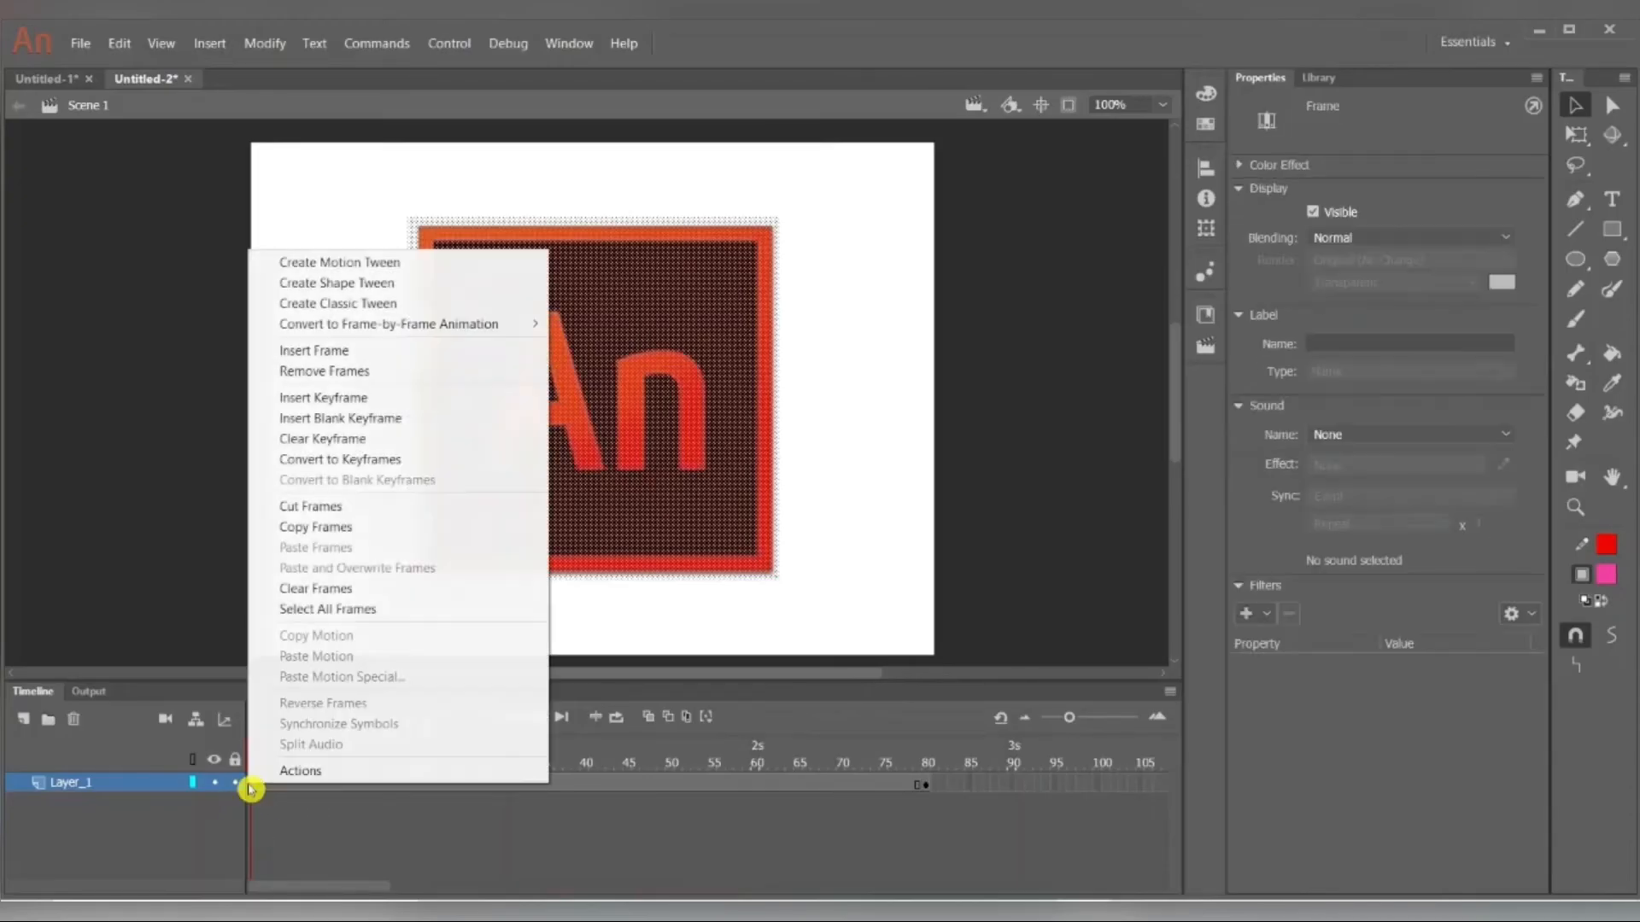
pyautogui.click(397, 287)
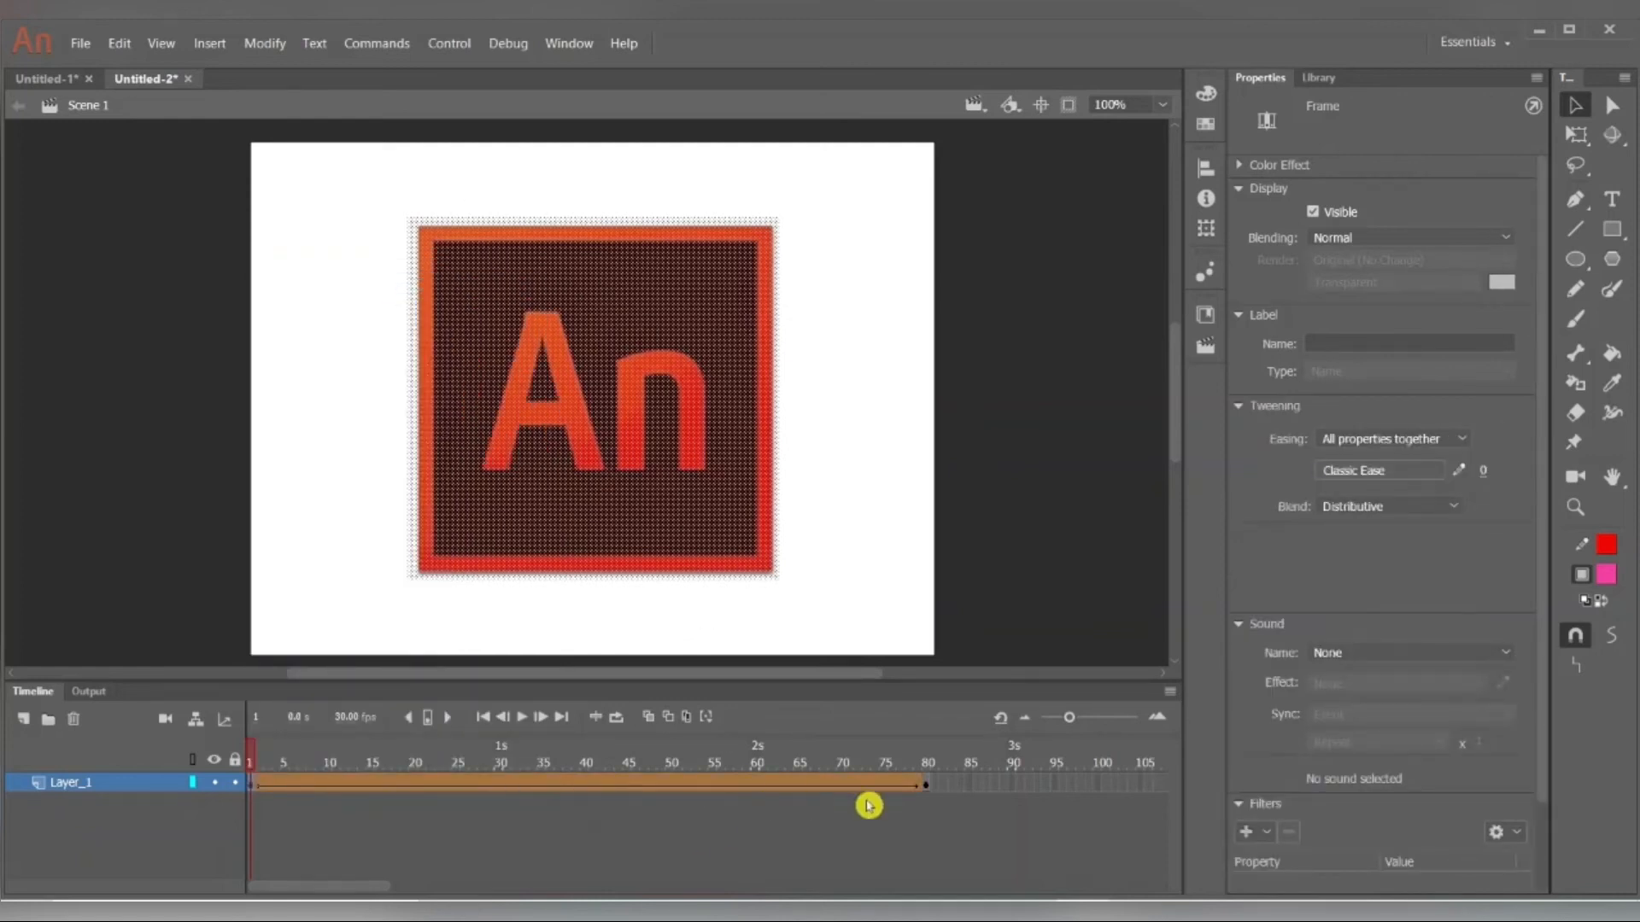
# Apply a shape tween to the ring and text keyframe on frame 80 and clear the selection.
pyautogui.click(925, 787)
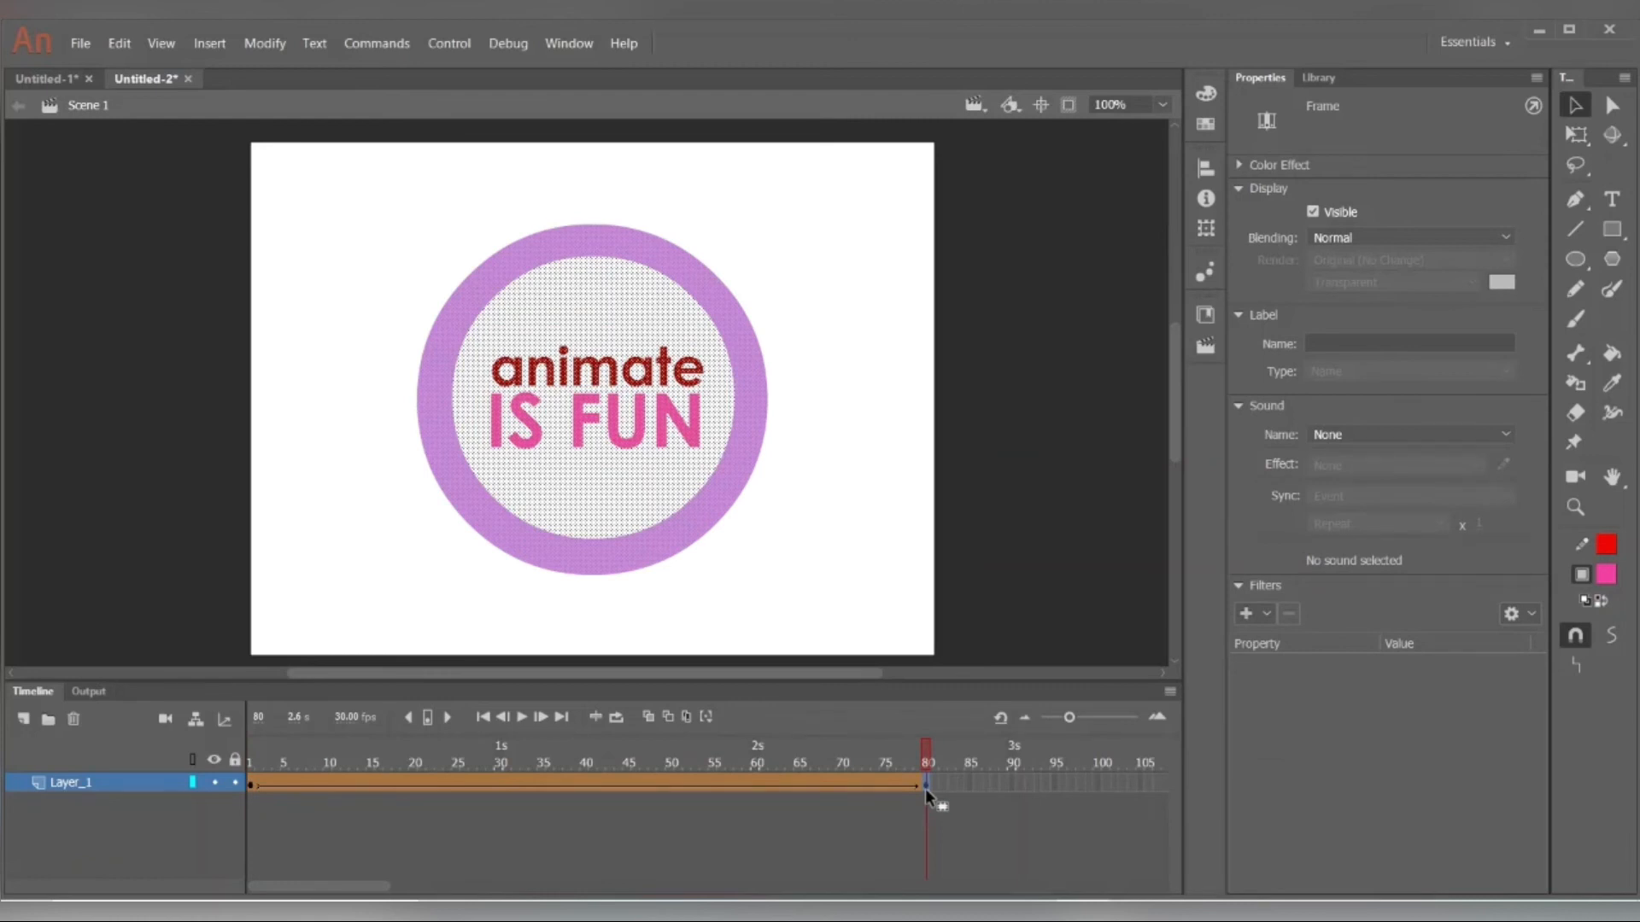
pyautogui.rightClick(925, 787)
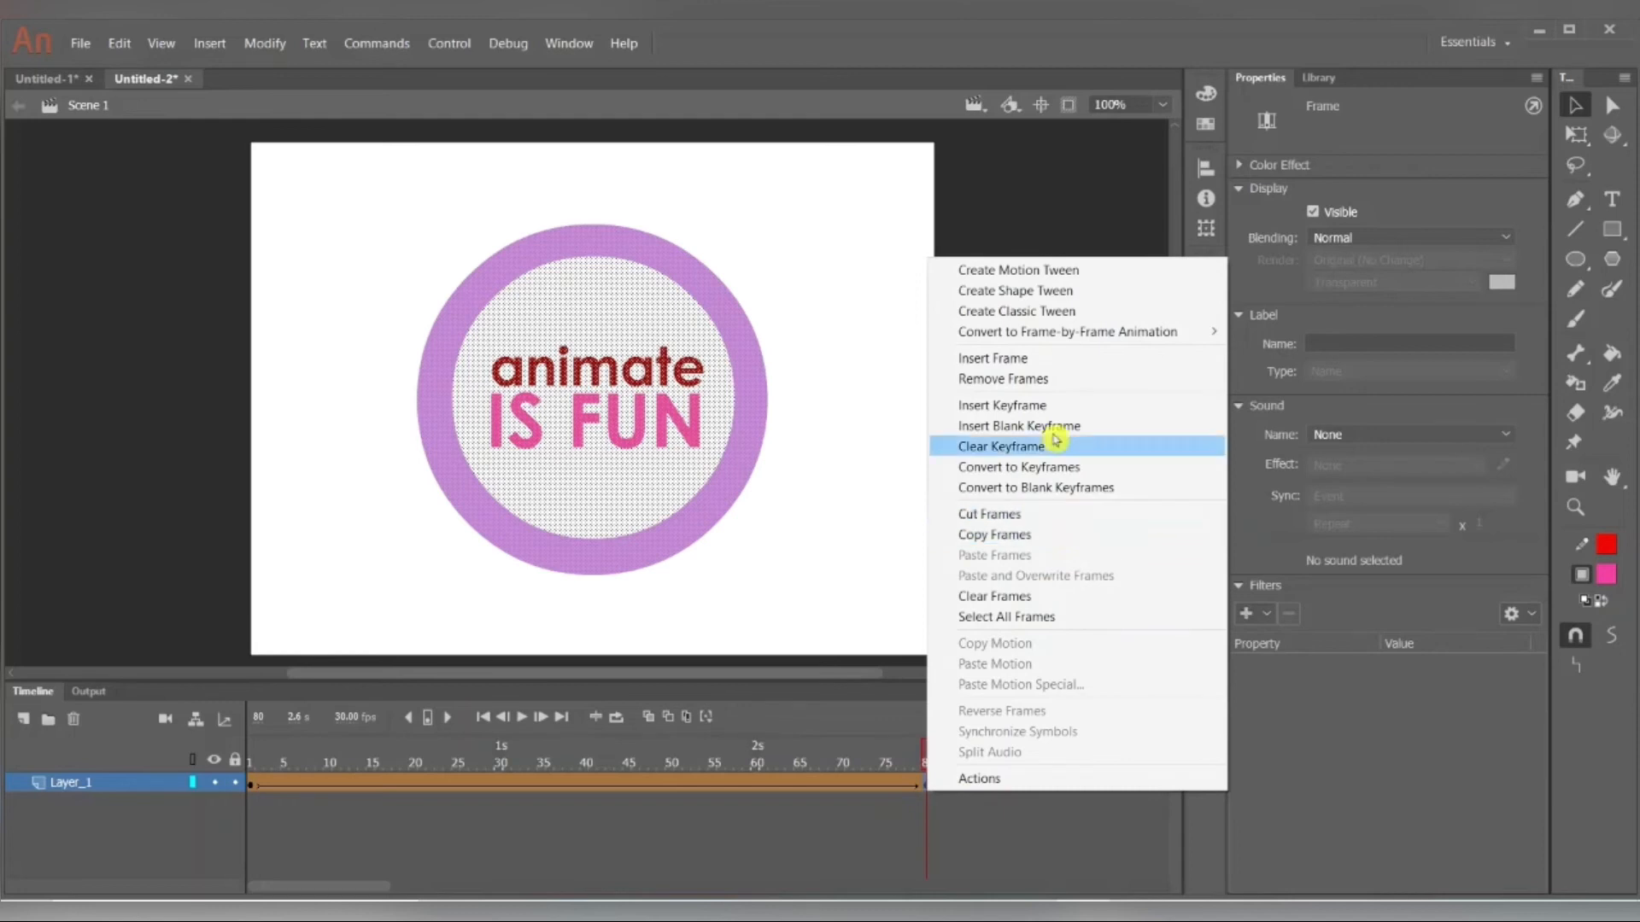
pyautogui.click(1042, 292)
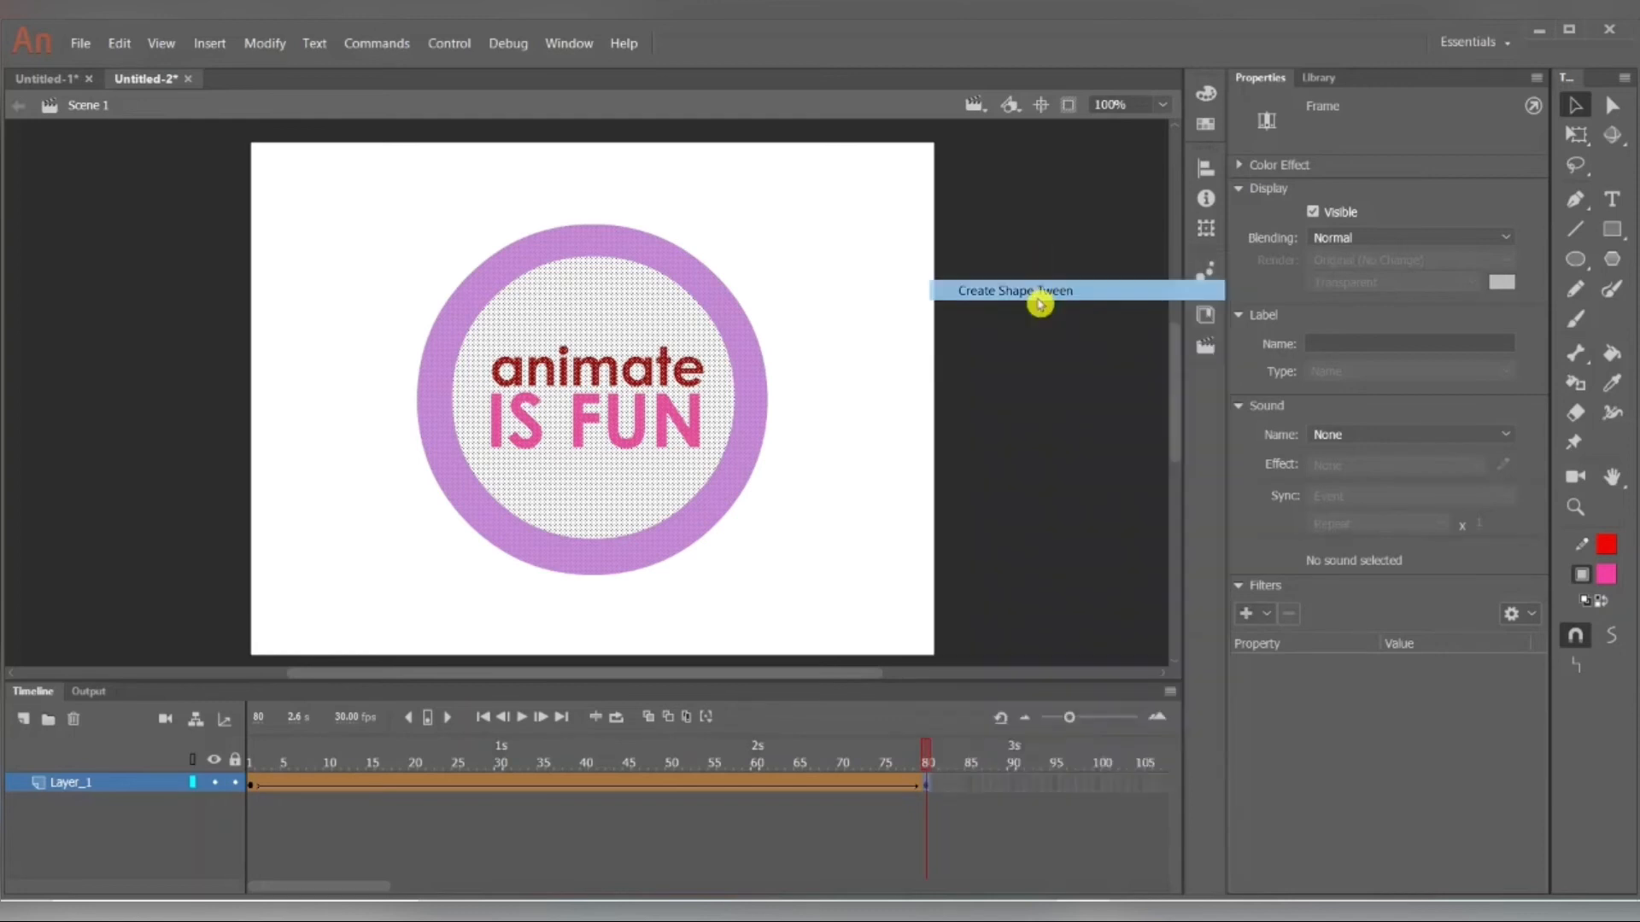
pyautogui.click(1014, 357)
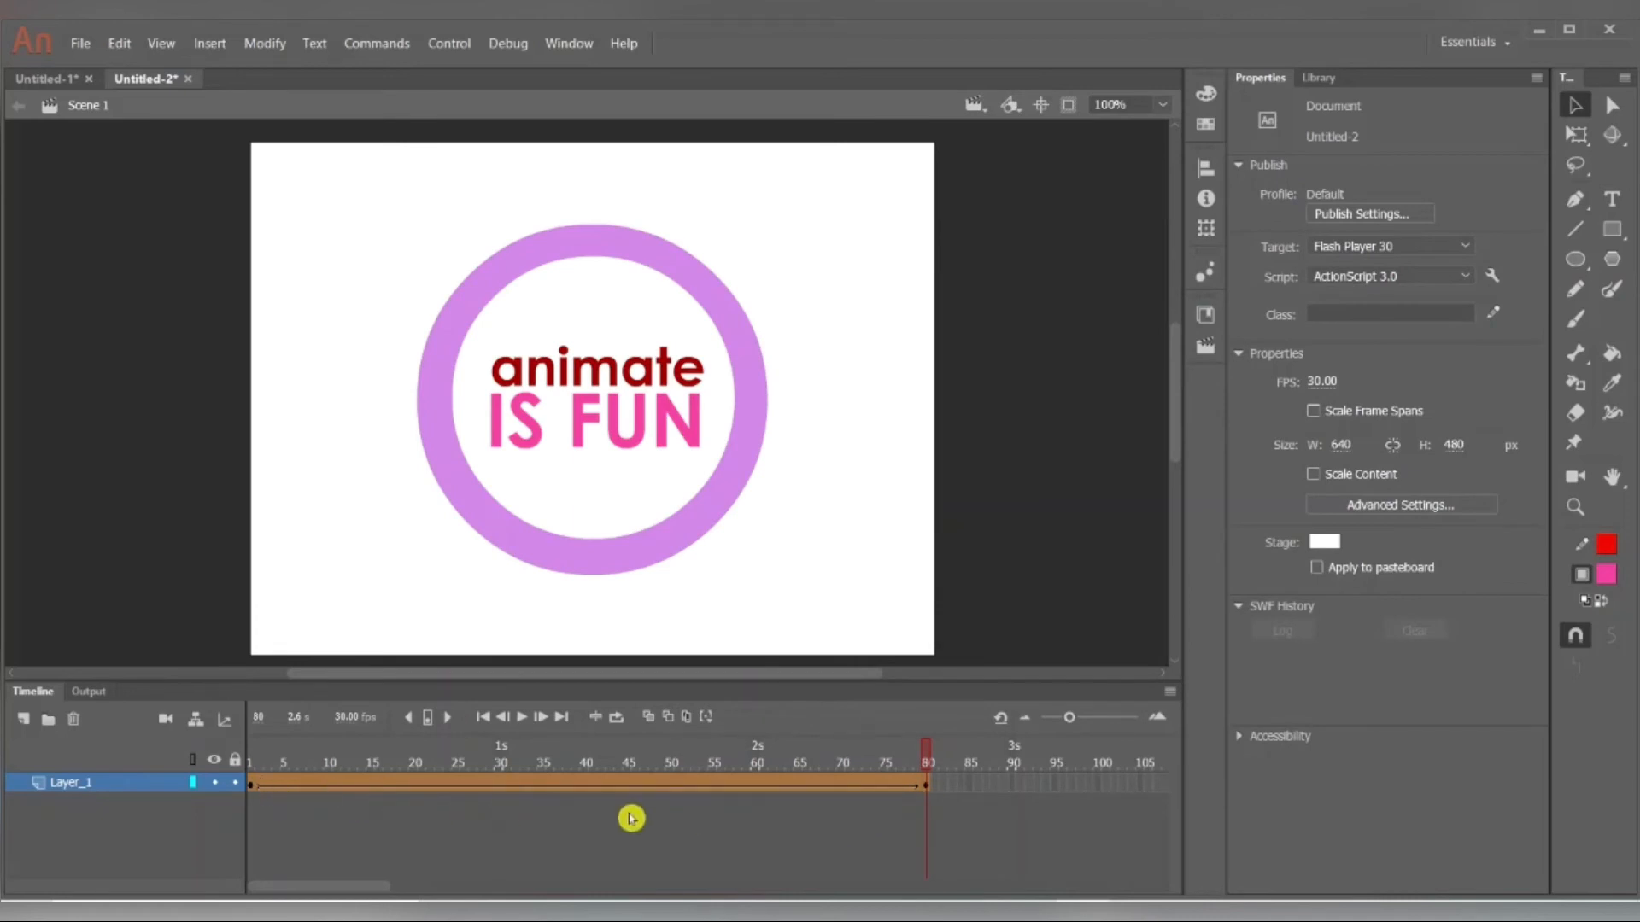
# Play the logo-to-ring morph animation several times to review it.
pyautogui.press('Return')
pyautogui.press('Return')
pyautogui.press('Return')
# Move the logo on frame 1 to the stage's upper-left corner and the ring with text on frame 80 to its lower-right corner.
pyautogui.click(253, 786)
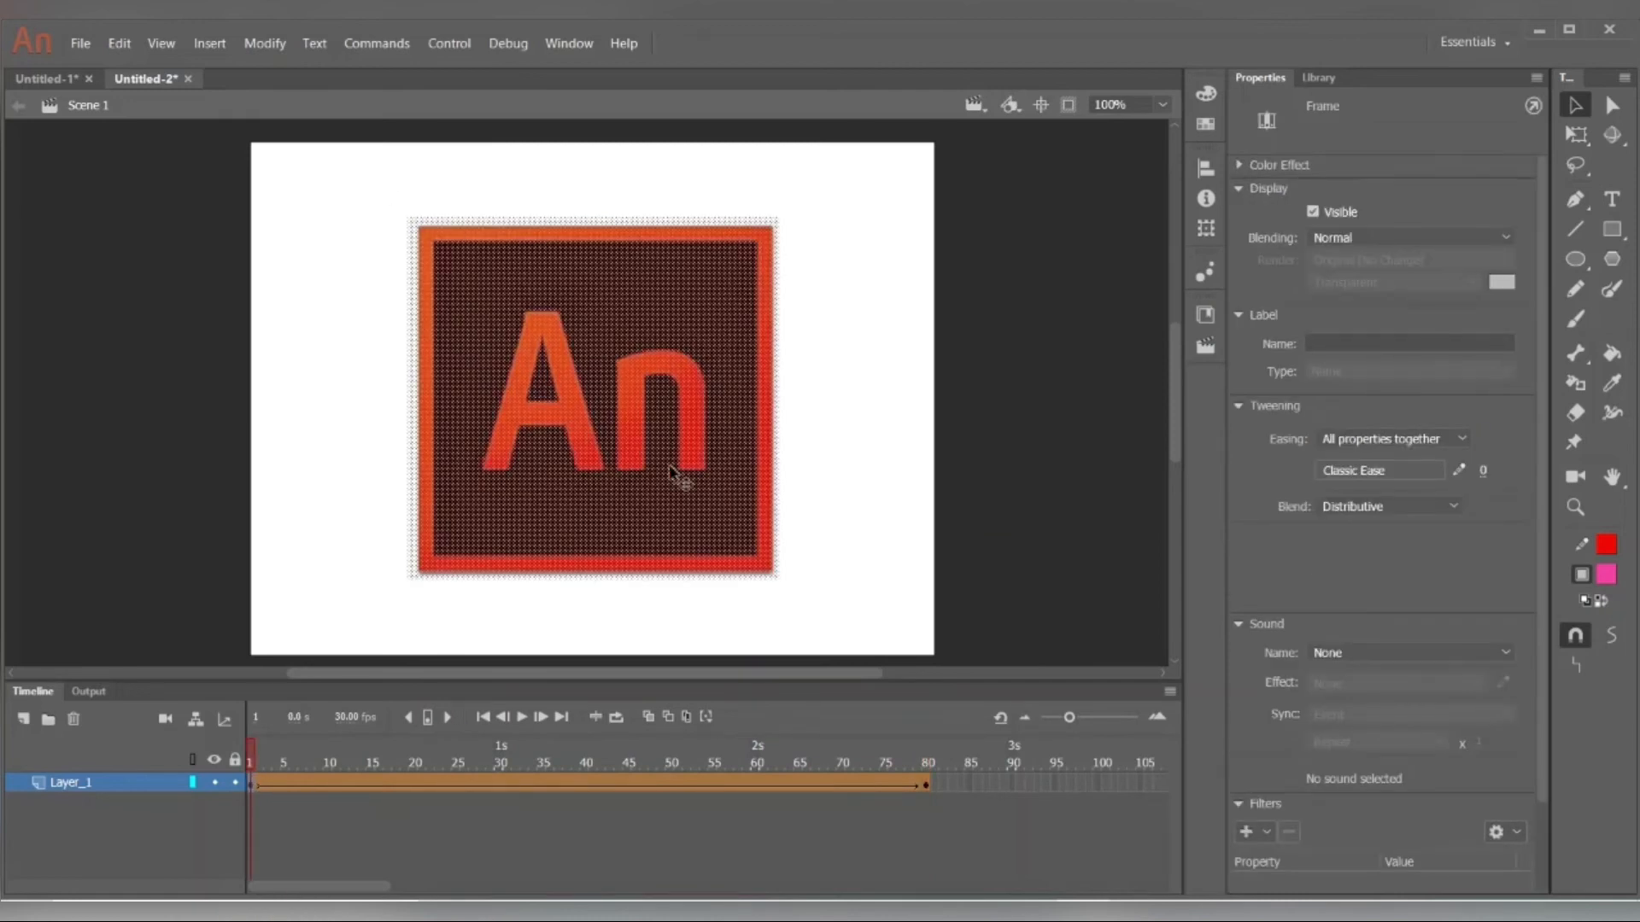
pyautogui.moveTo(592, 440); pyautogui.dragTo(433, 366)
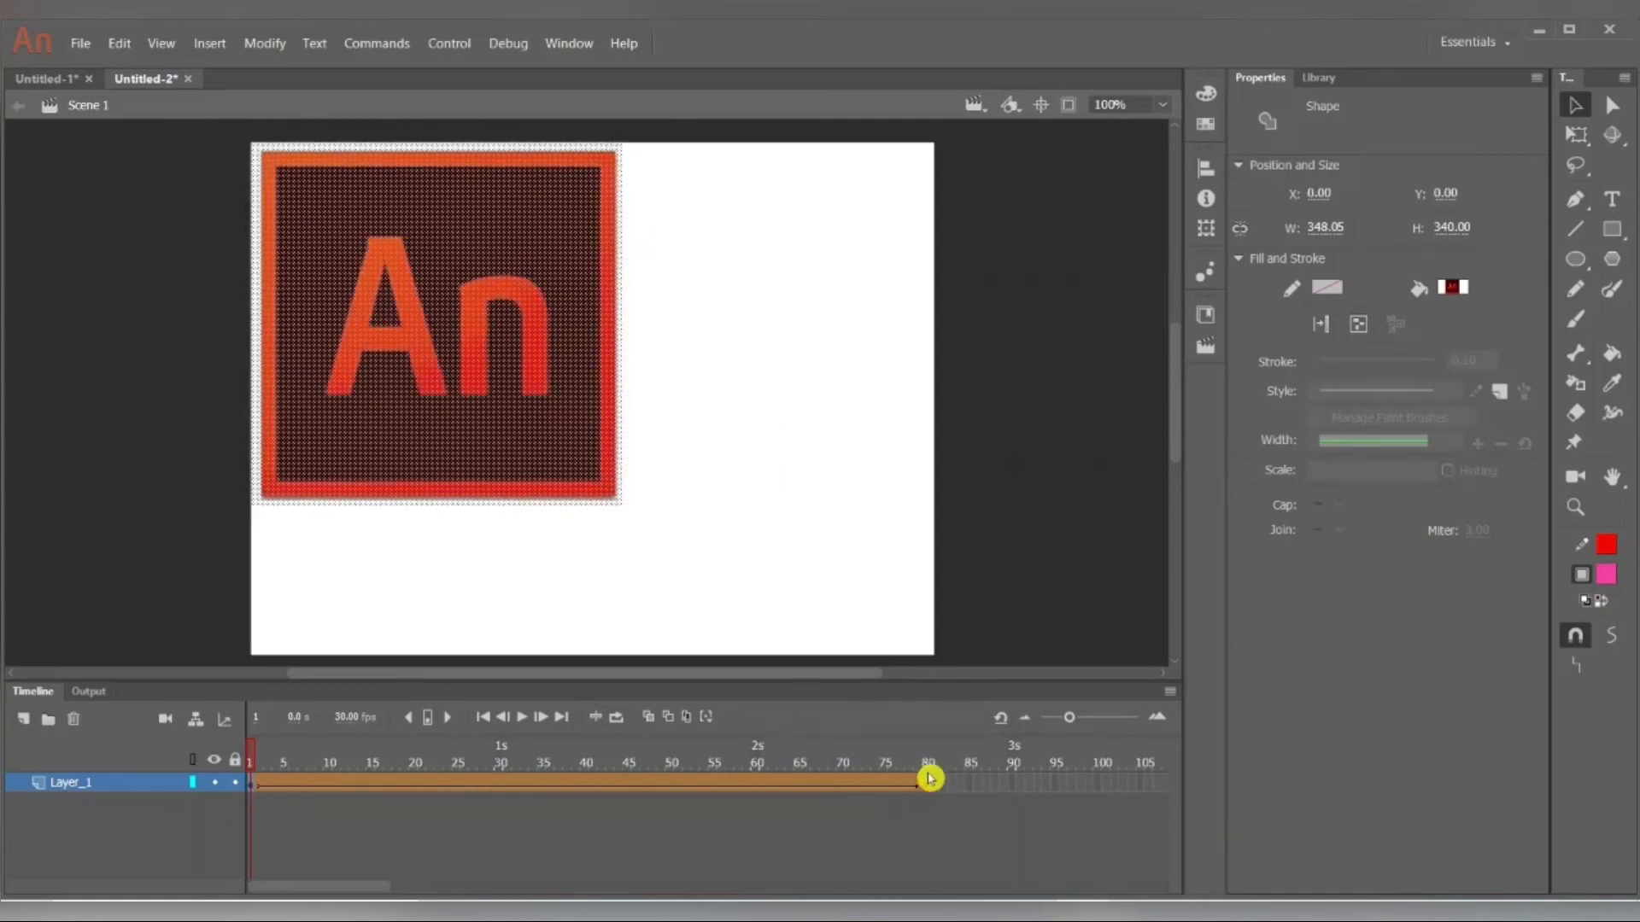
pyautogui.click(928, 780)
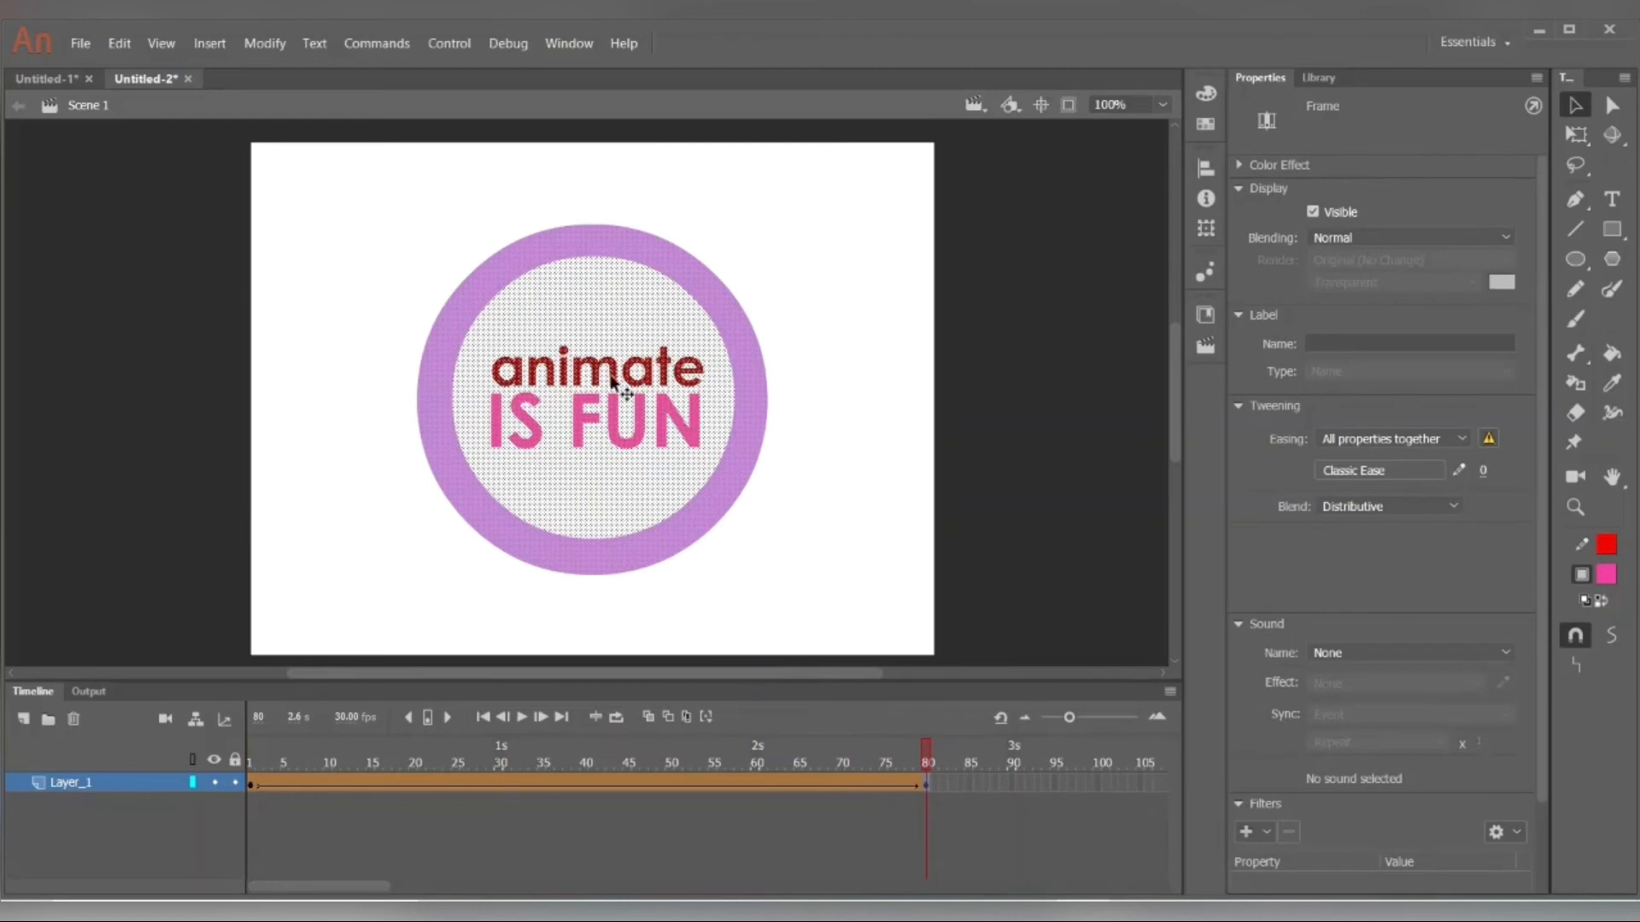
pyautogui.moveTo(611, 382); pyautogui.dragTo(769, 441)
pyautogui.click(1066, 596)
# Play the diagonal morph in Untitled-2 and compare it with the example animation in the Untitled-1 document.
pyautogui.press('Return')
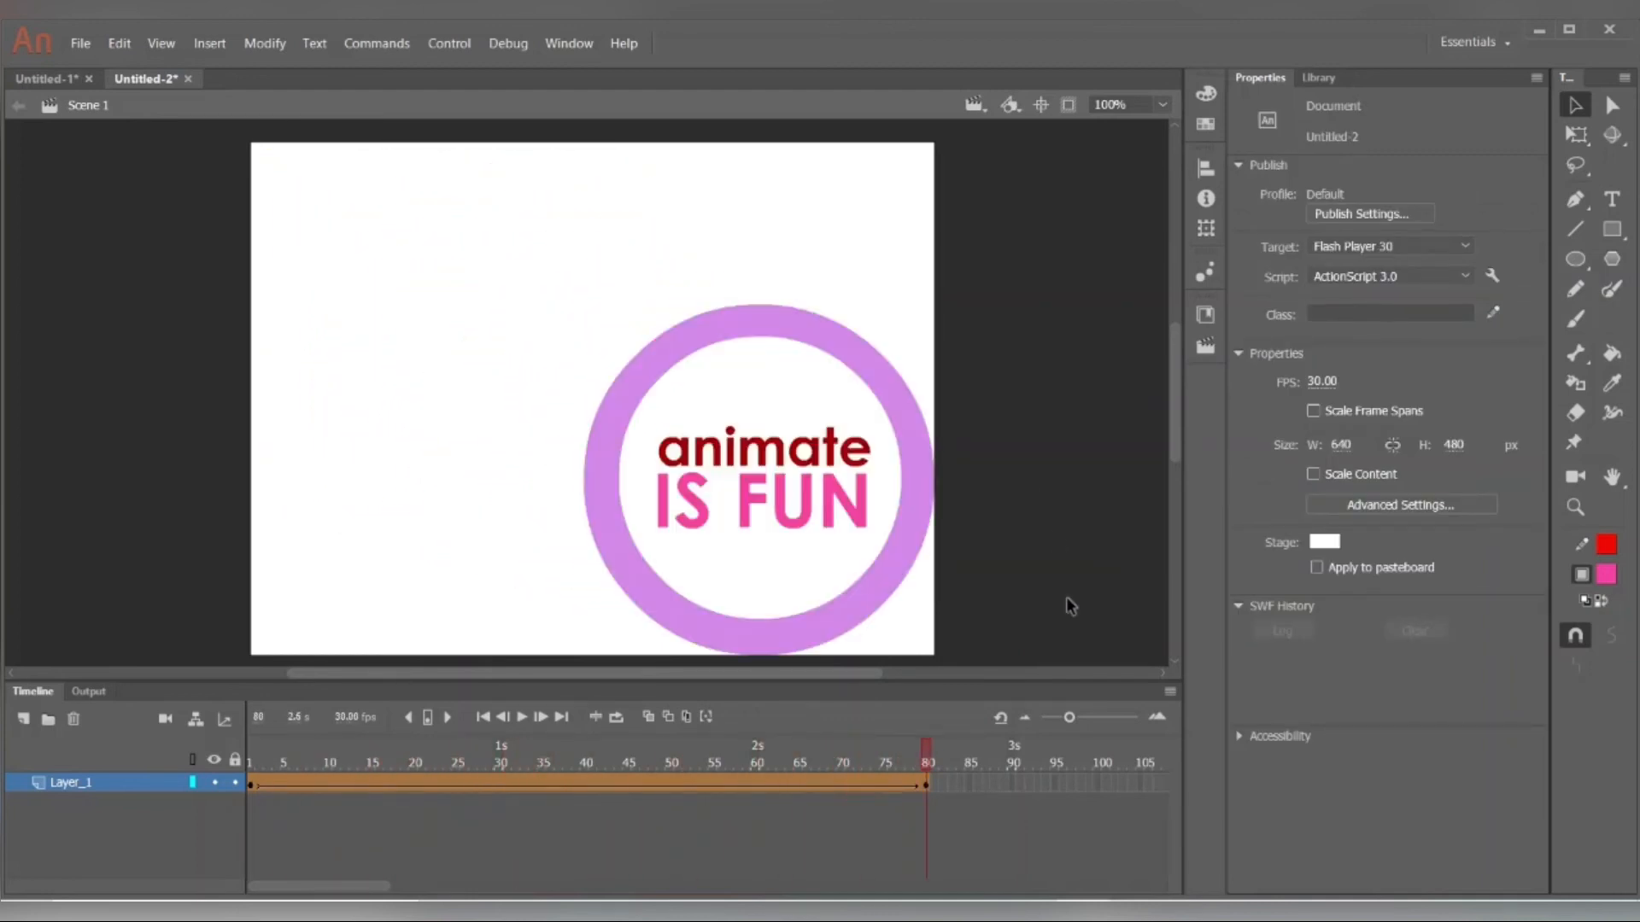
pyautogui.press('Return')
pyautogui.click(73, 79)
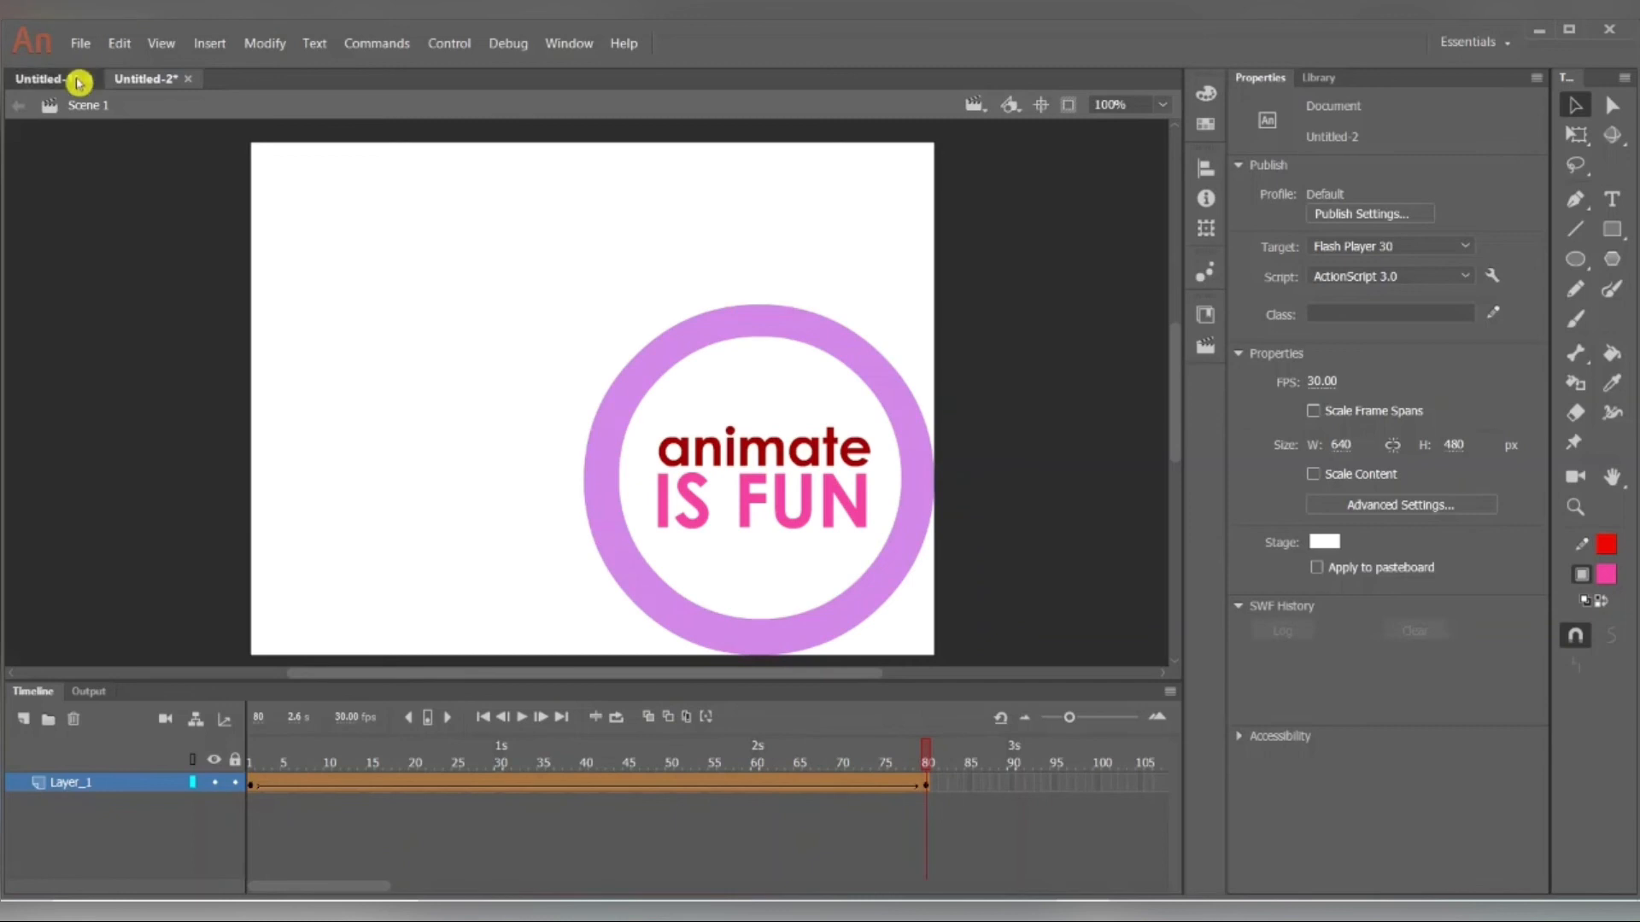
pyautogui.press('Return')
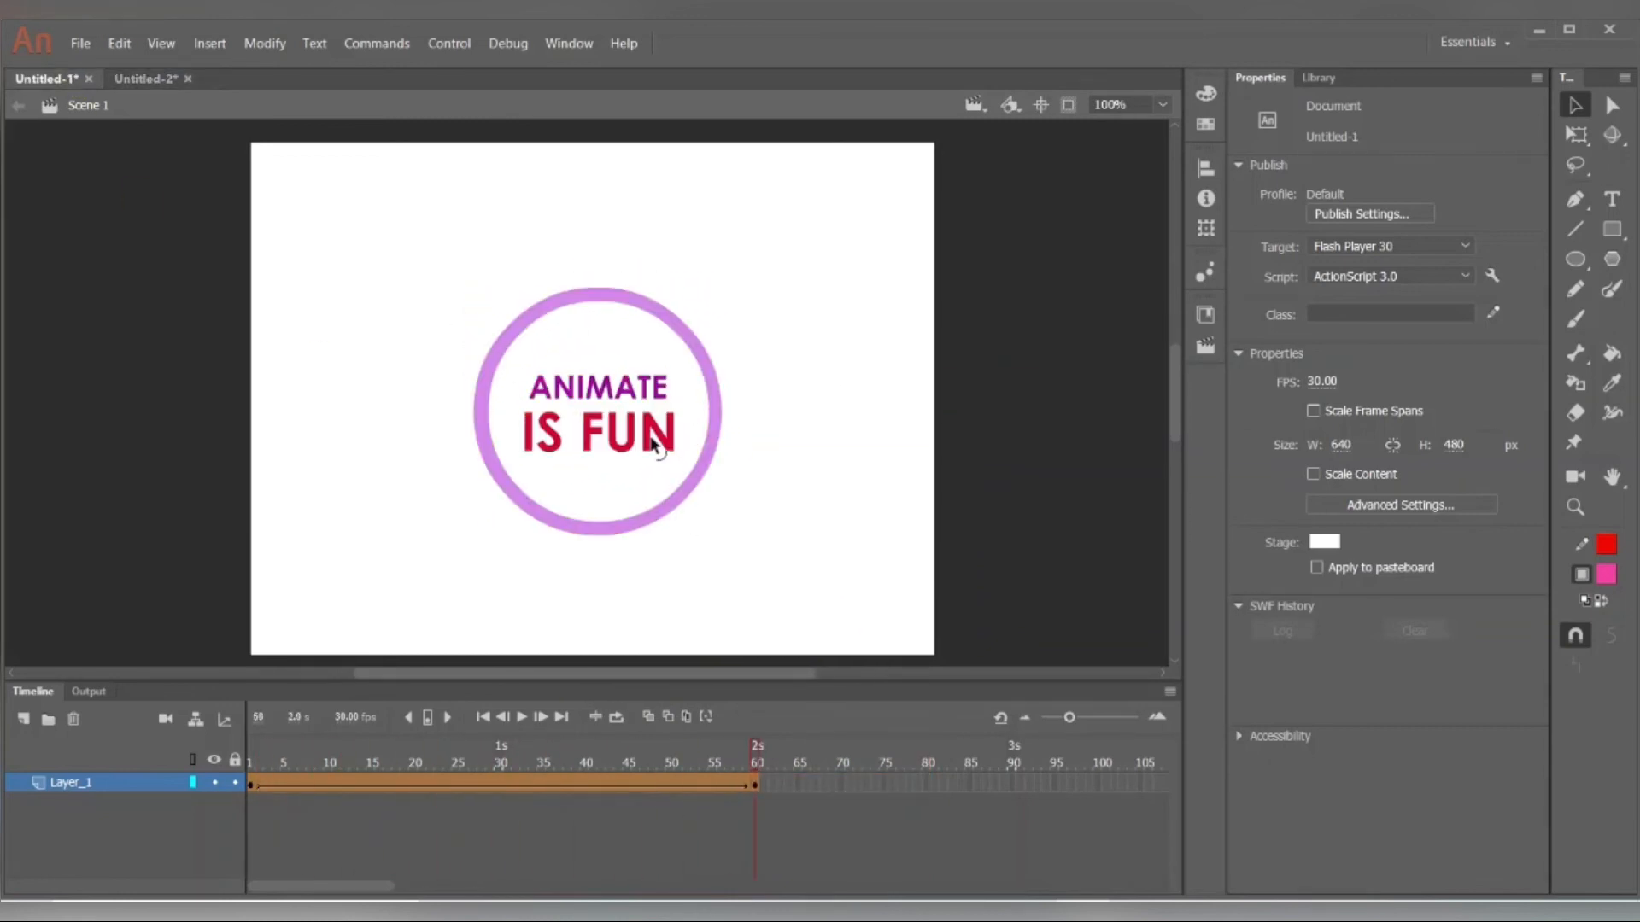
pyautogui.press('Return')
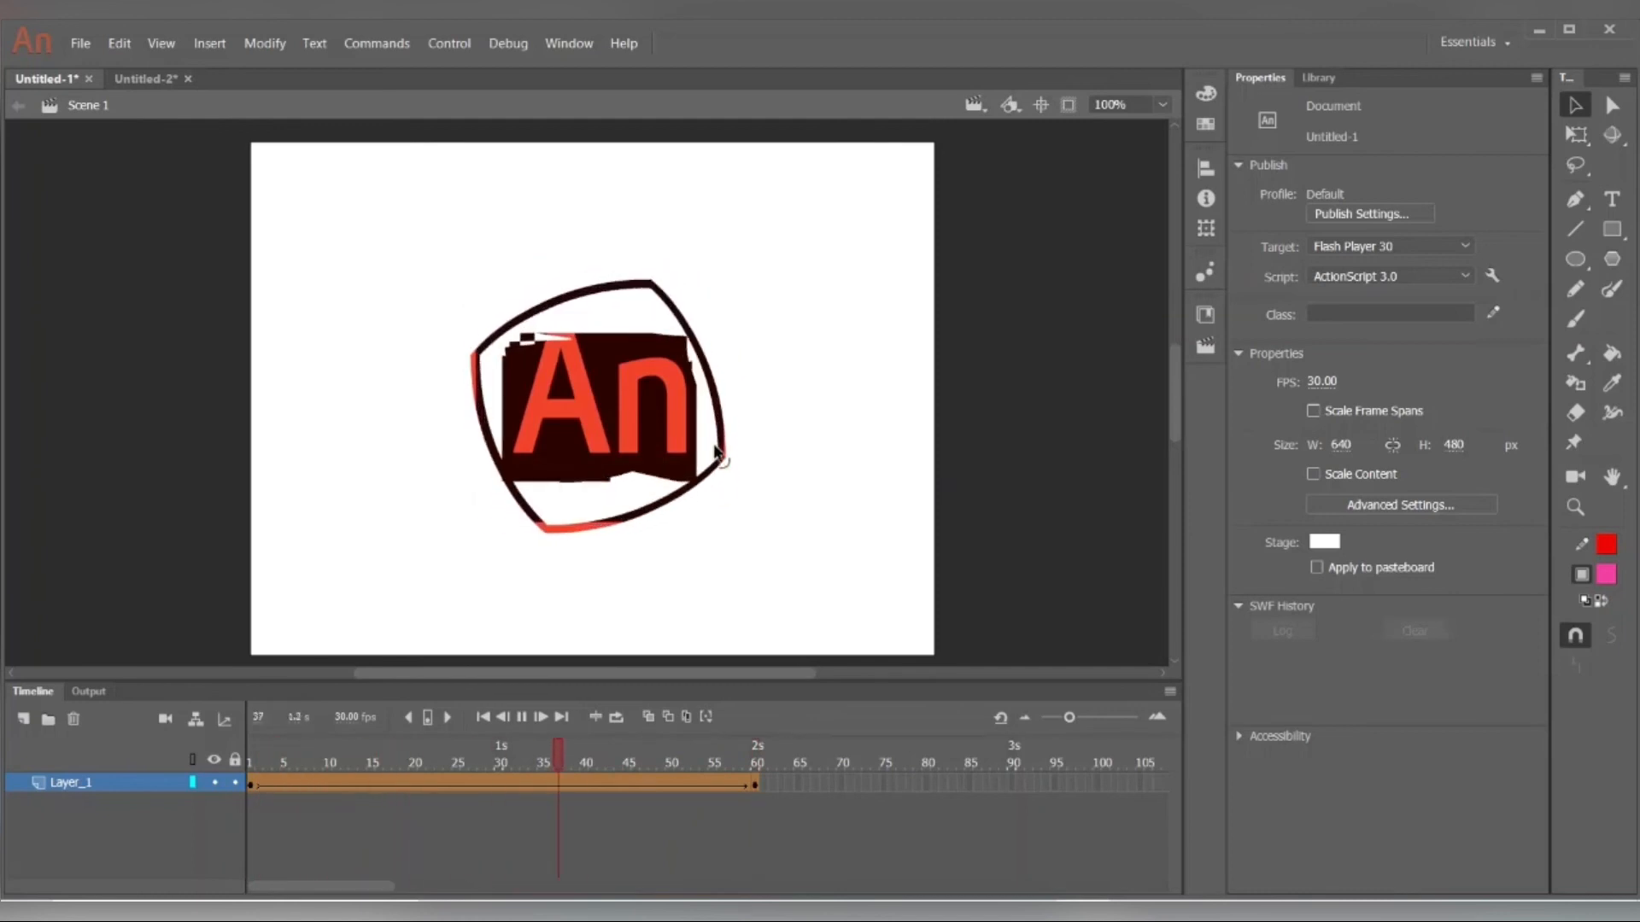
pyautogui.click(162, 78)
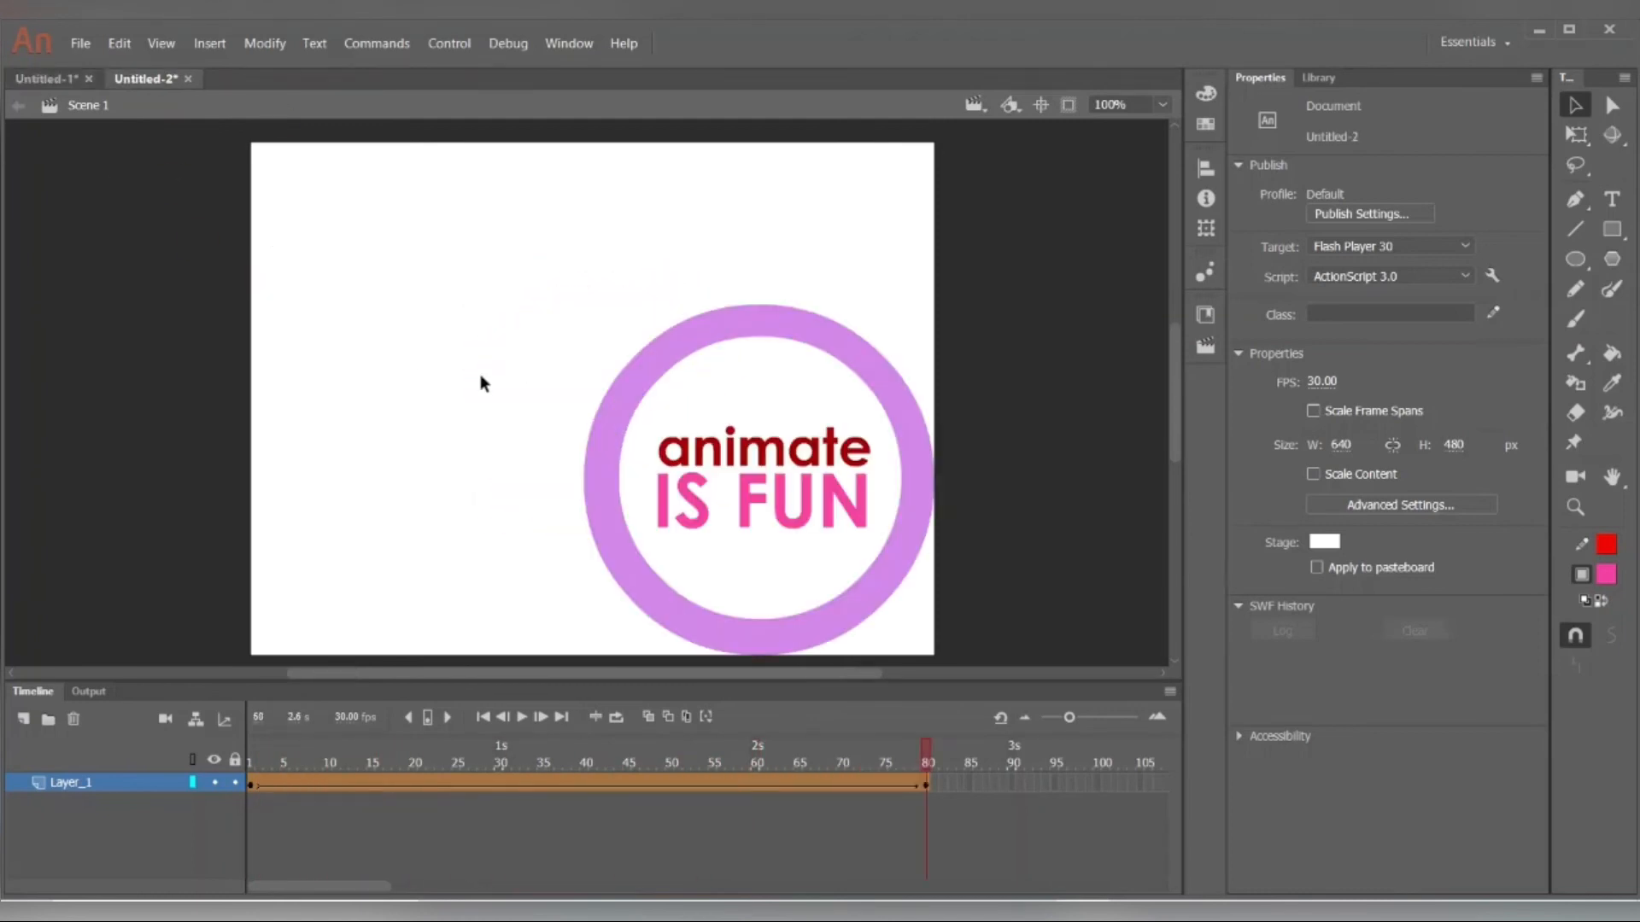
pyautogui.press('Return')
pyautogui.click(46, 78)
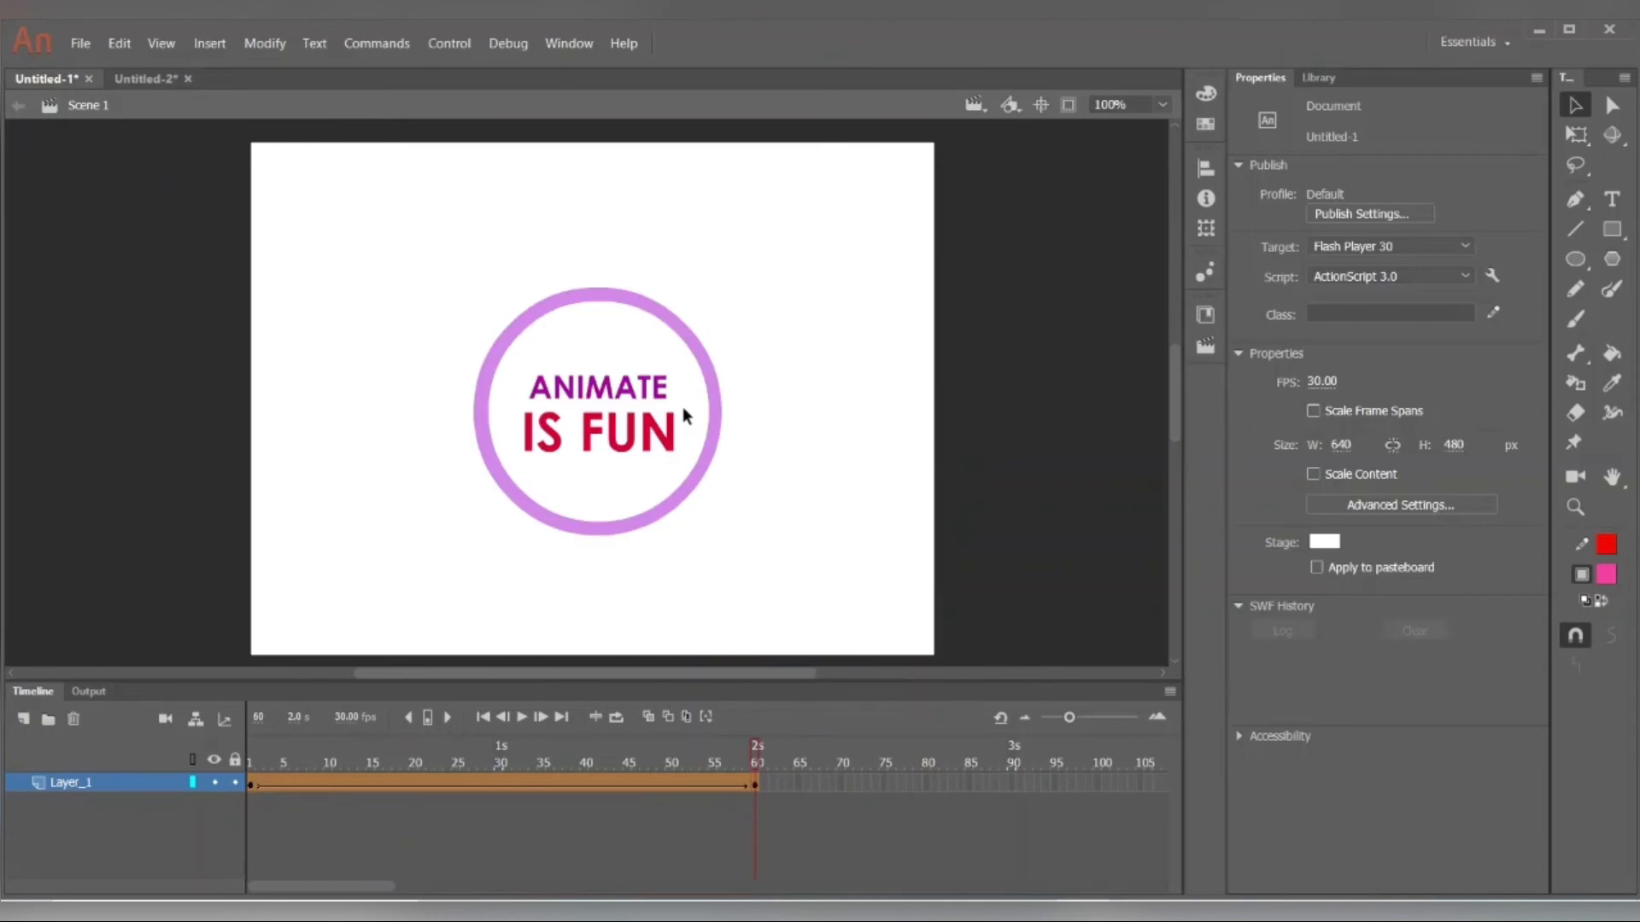
# In the Untitled-2 document, delete the Animate logo from frame 1.
pyautogui.click(147, 81)
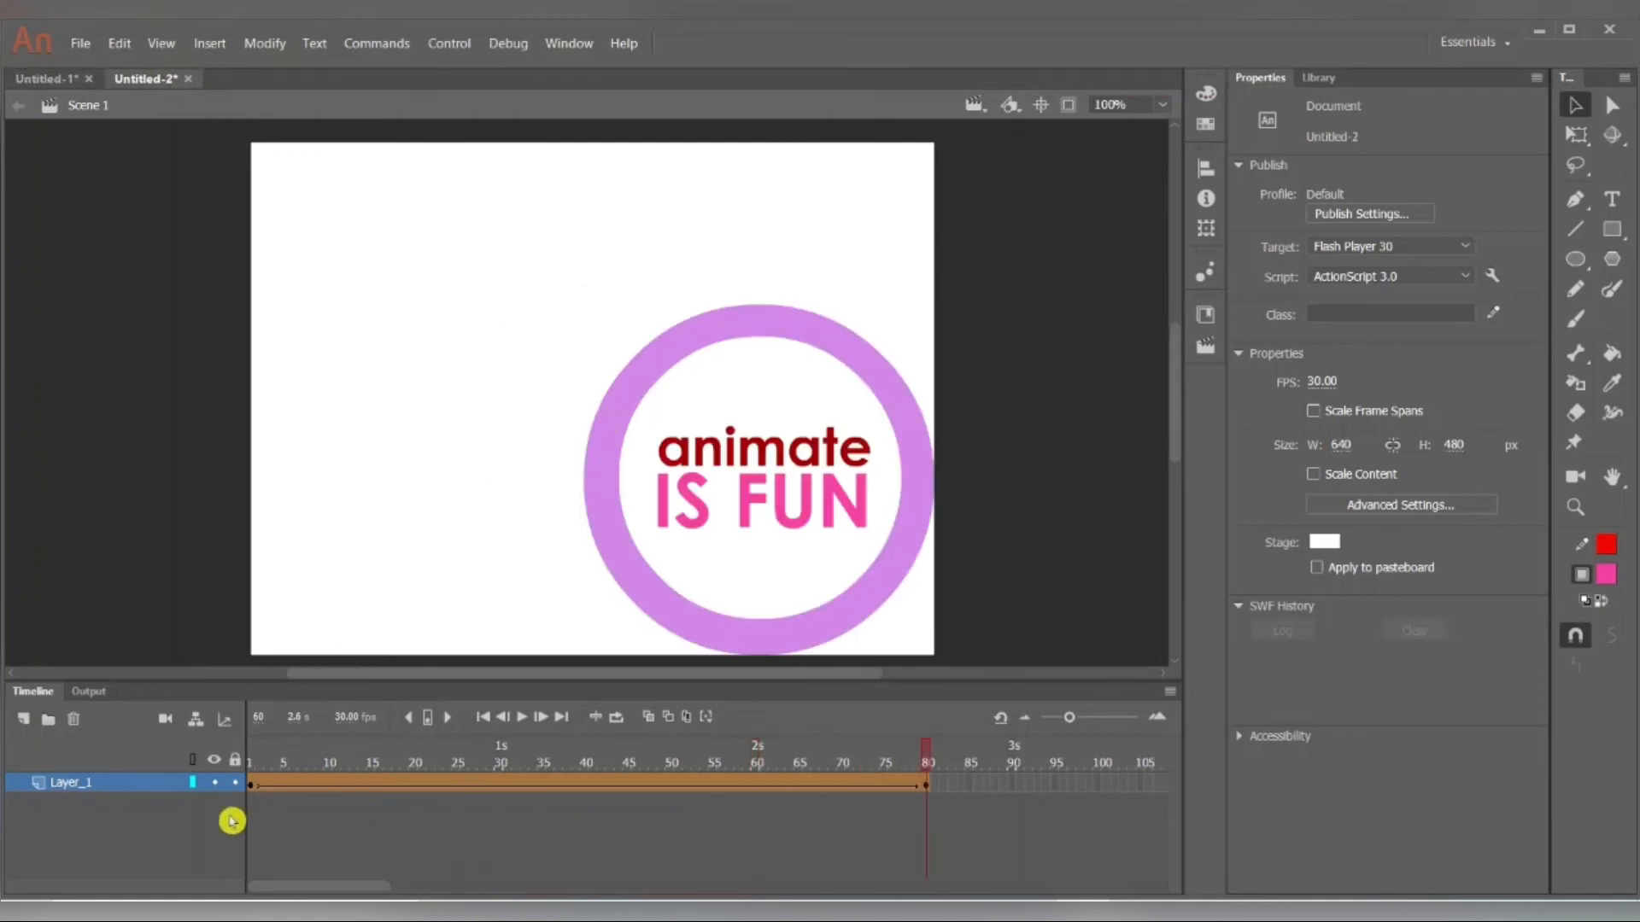
pyautogui.click(253, 786)
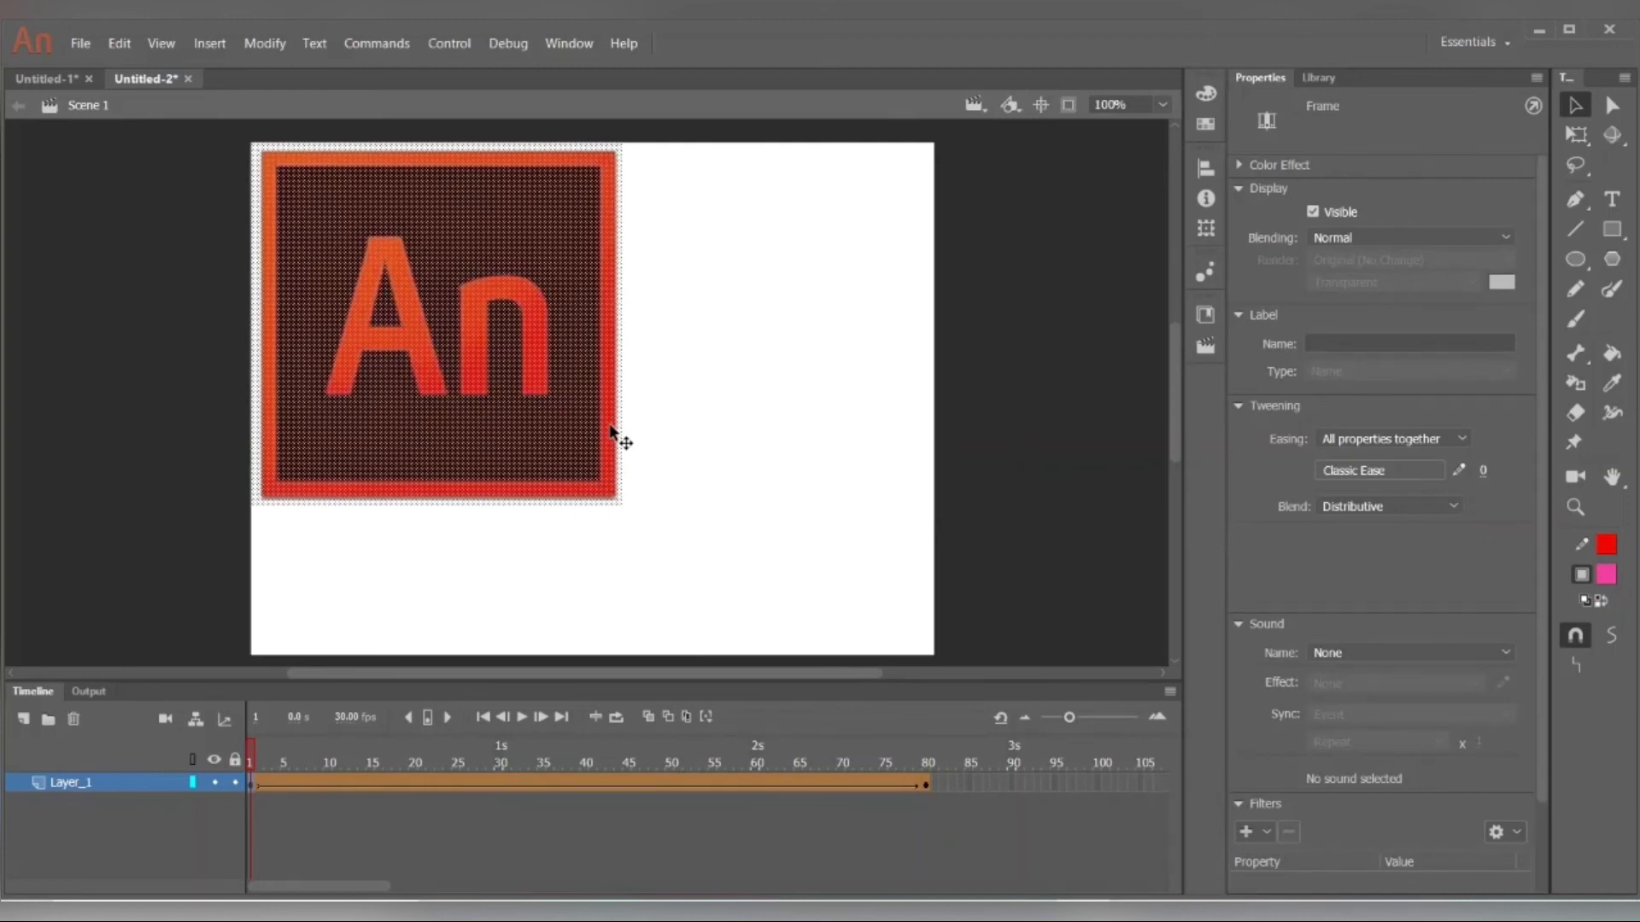
pyautogui.press('Delete')
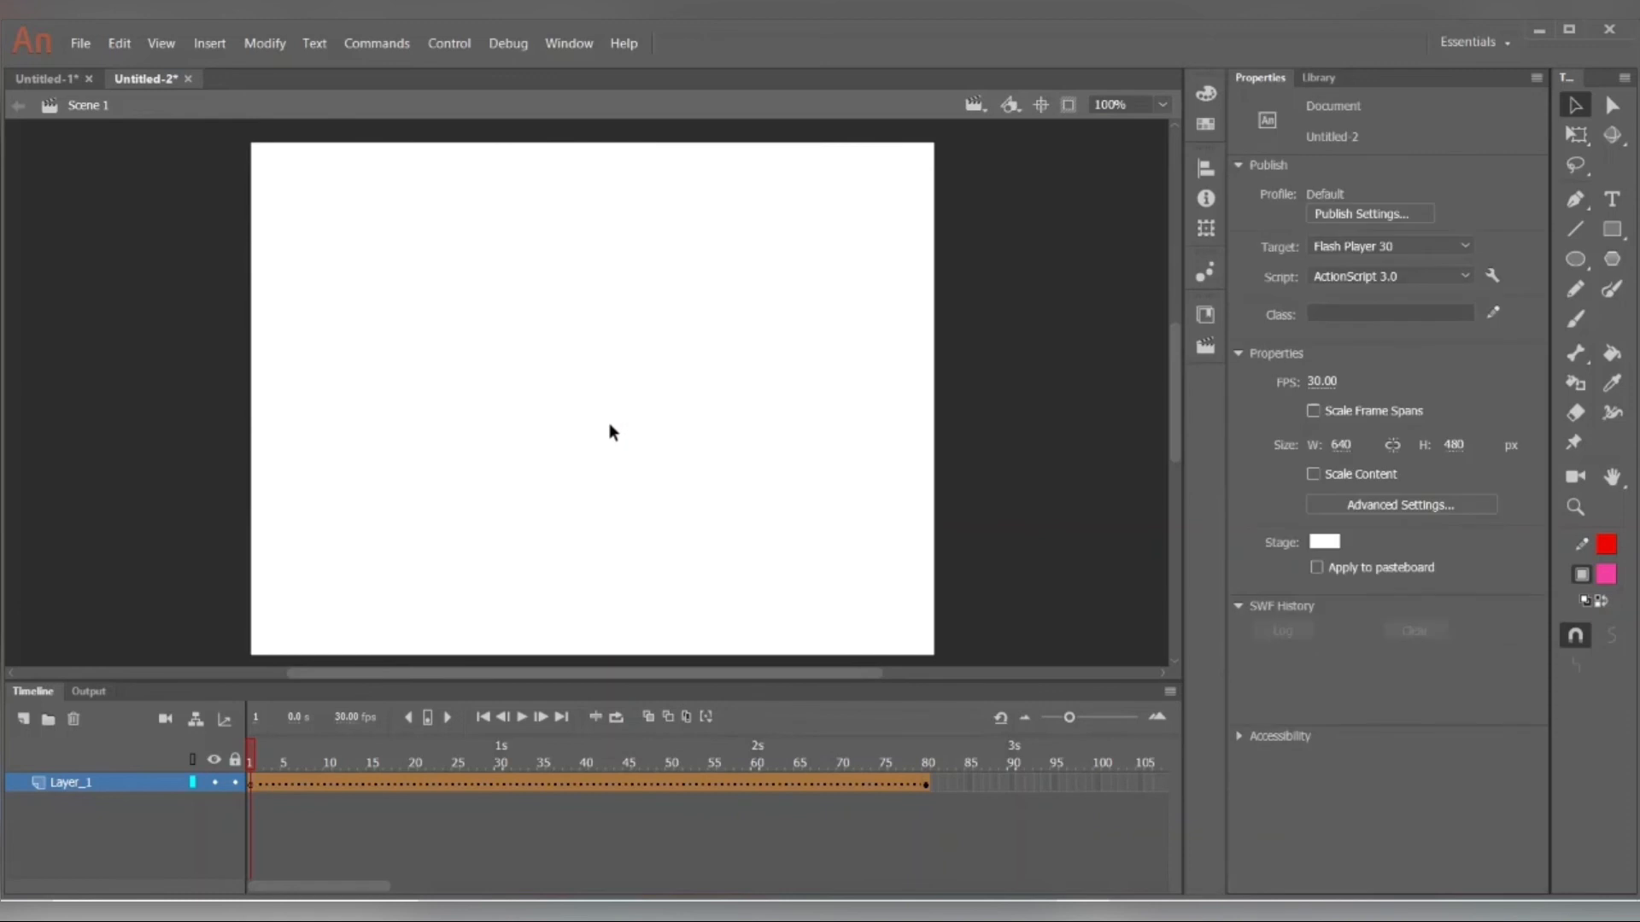
# Draw a full-height rectangle about 92 px wide along the stage's left edge on frame 1 and change its fill to grey.
pyautogui.click(1613, 230)
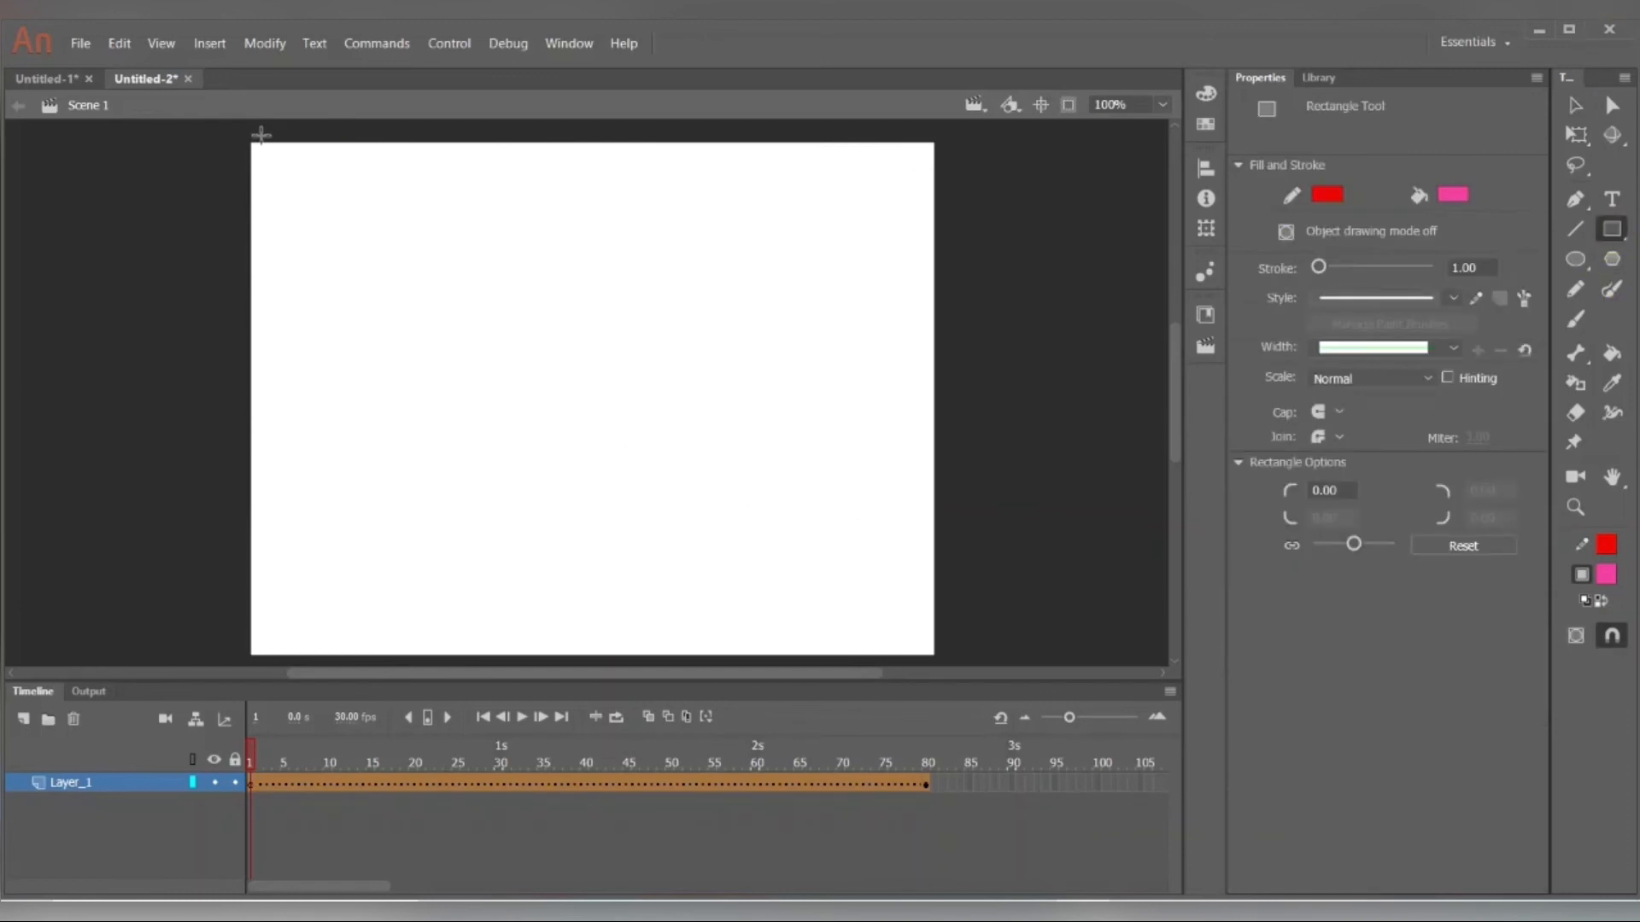
pyautogui.moveTo(249, 139); pyautogui.dragTo(348, 656)
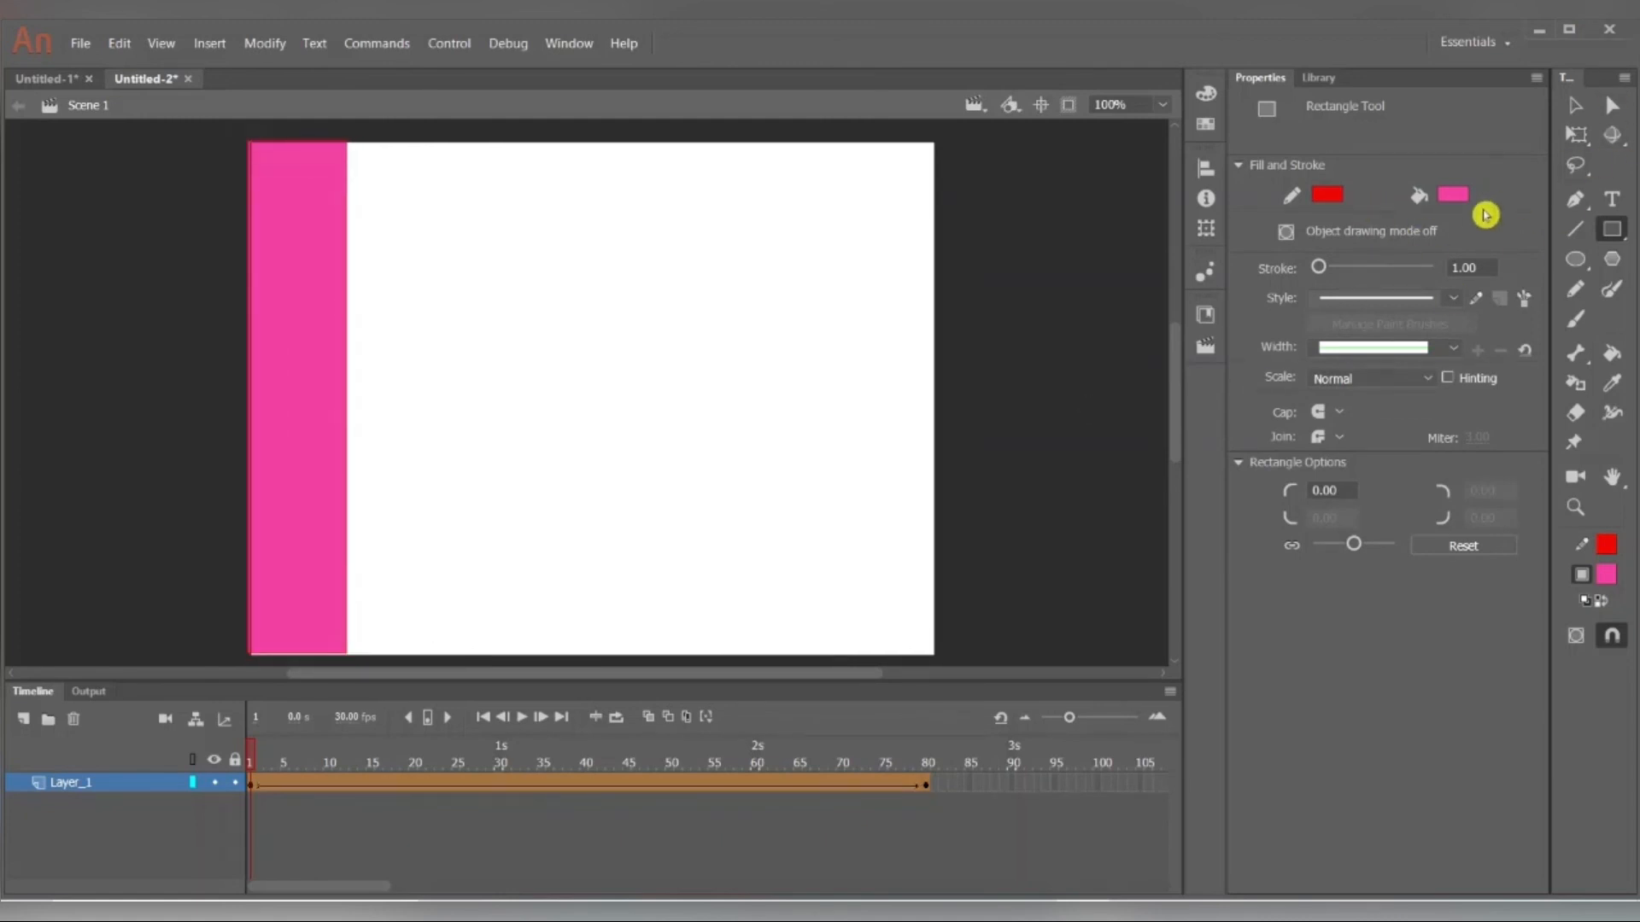
pyautogui.click(1576, 105)
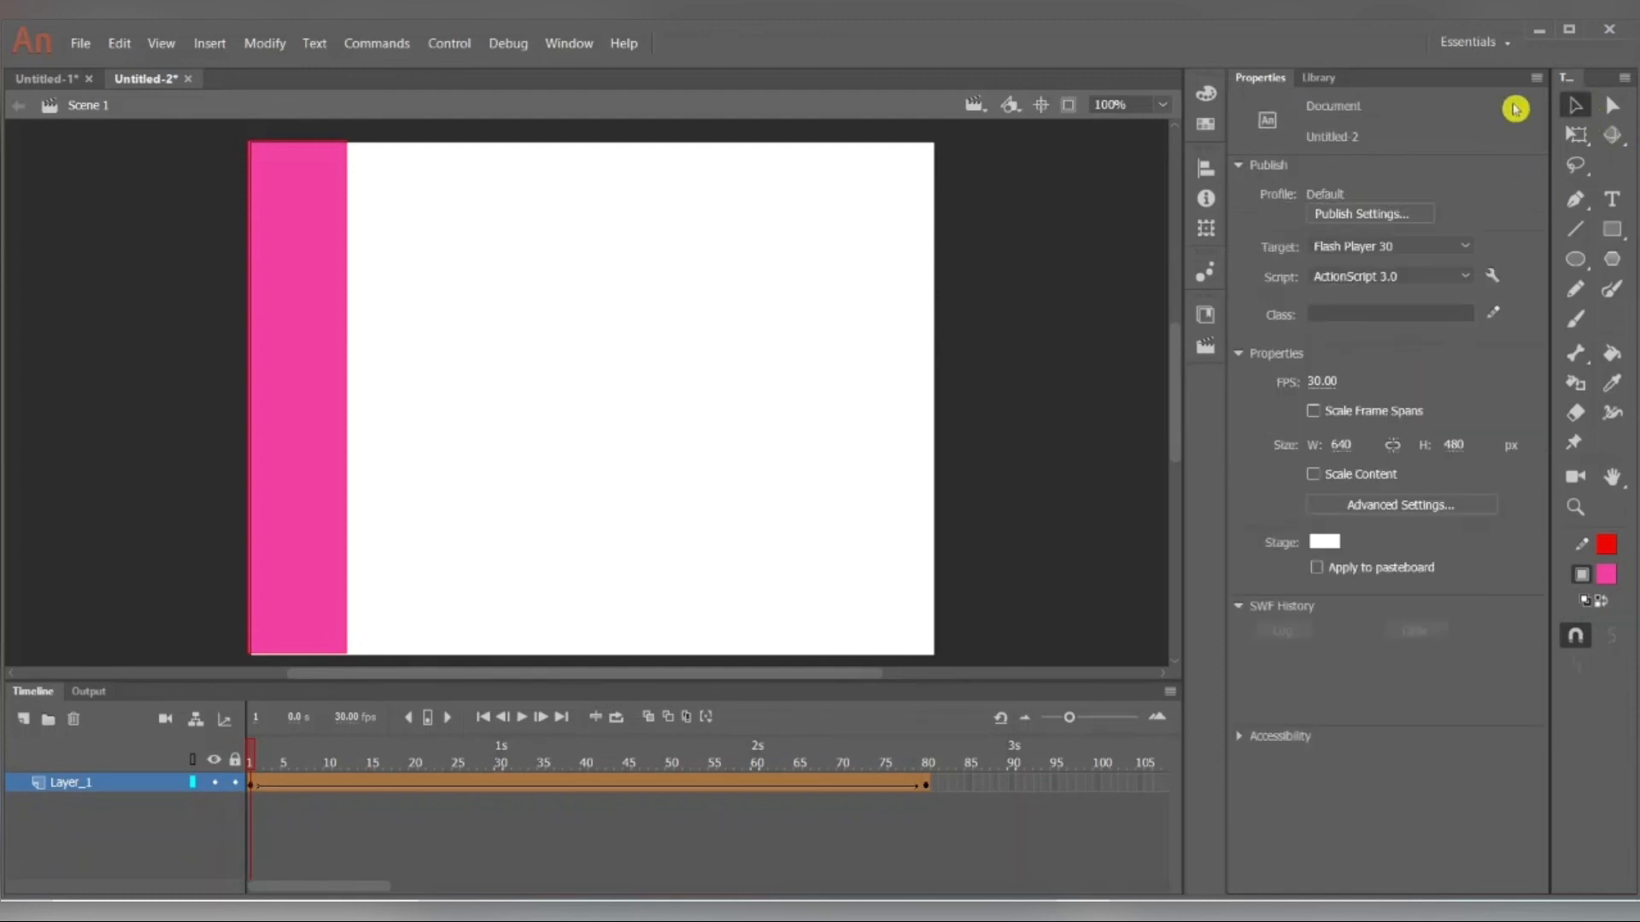
pyautogui.click(308, 310)
pyautogui.click(1465, 293)
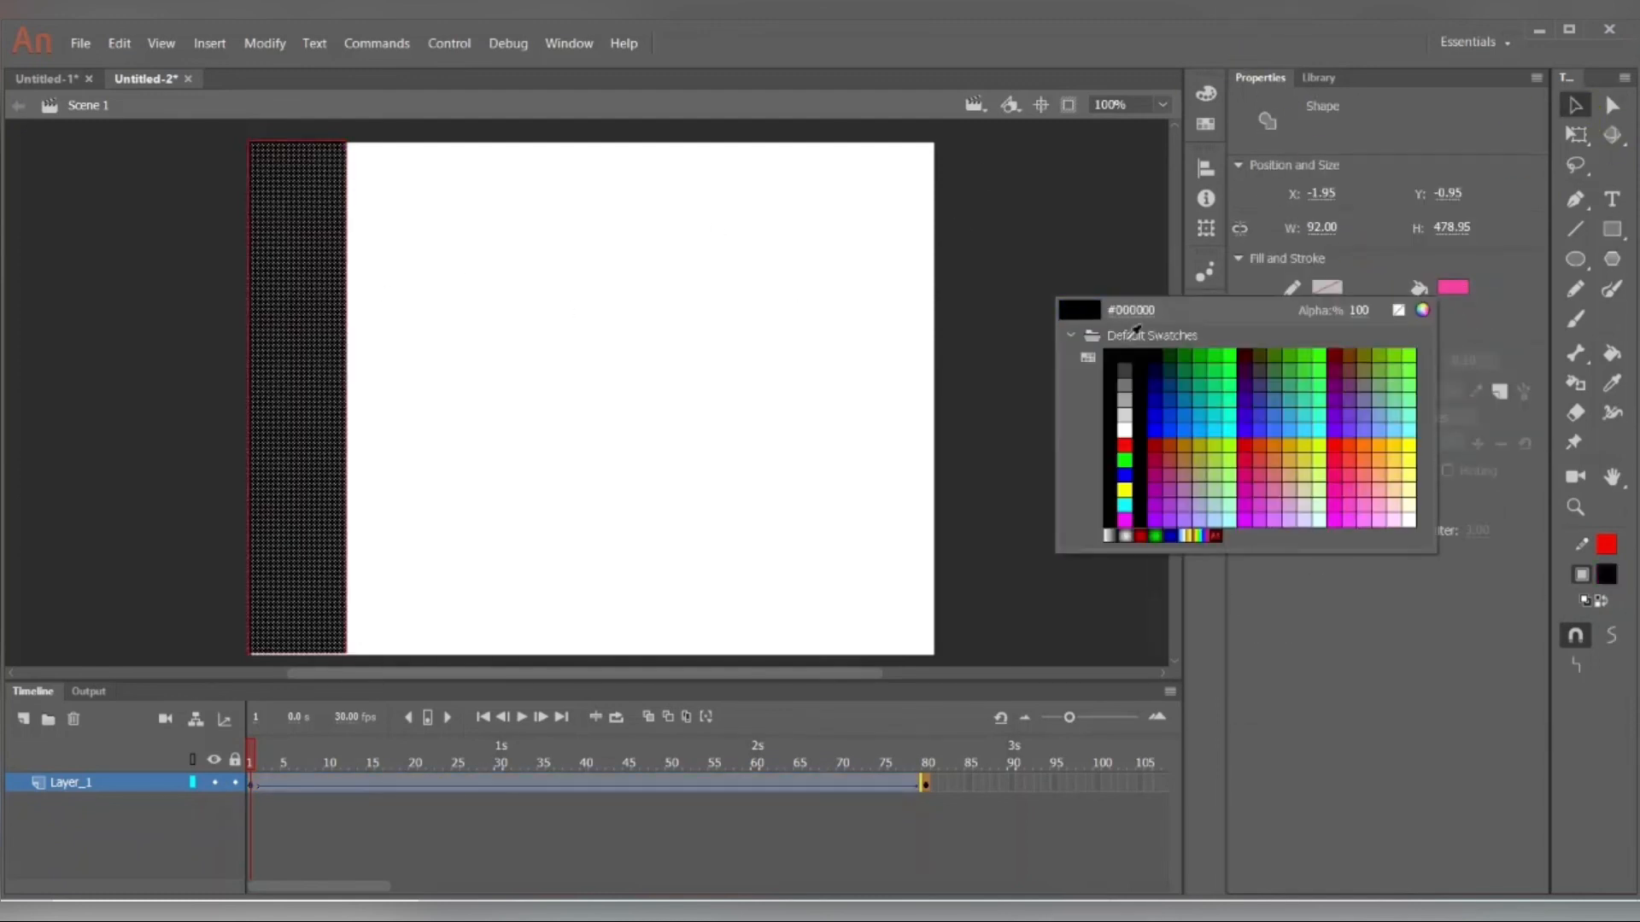
pyautogui.click(1129, 381)
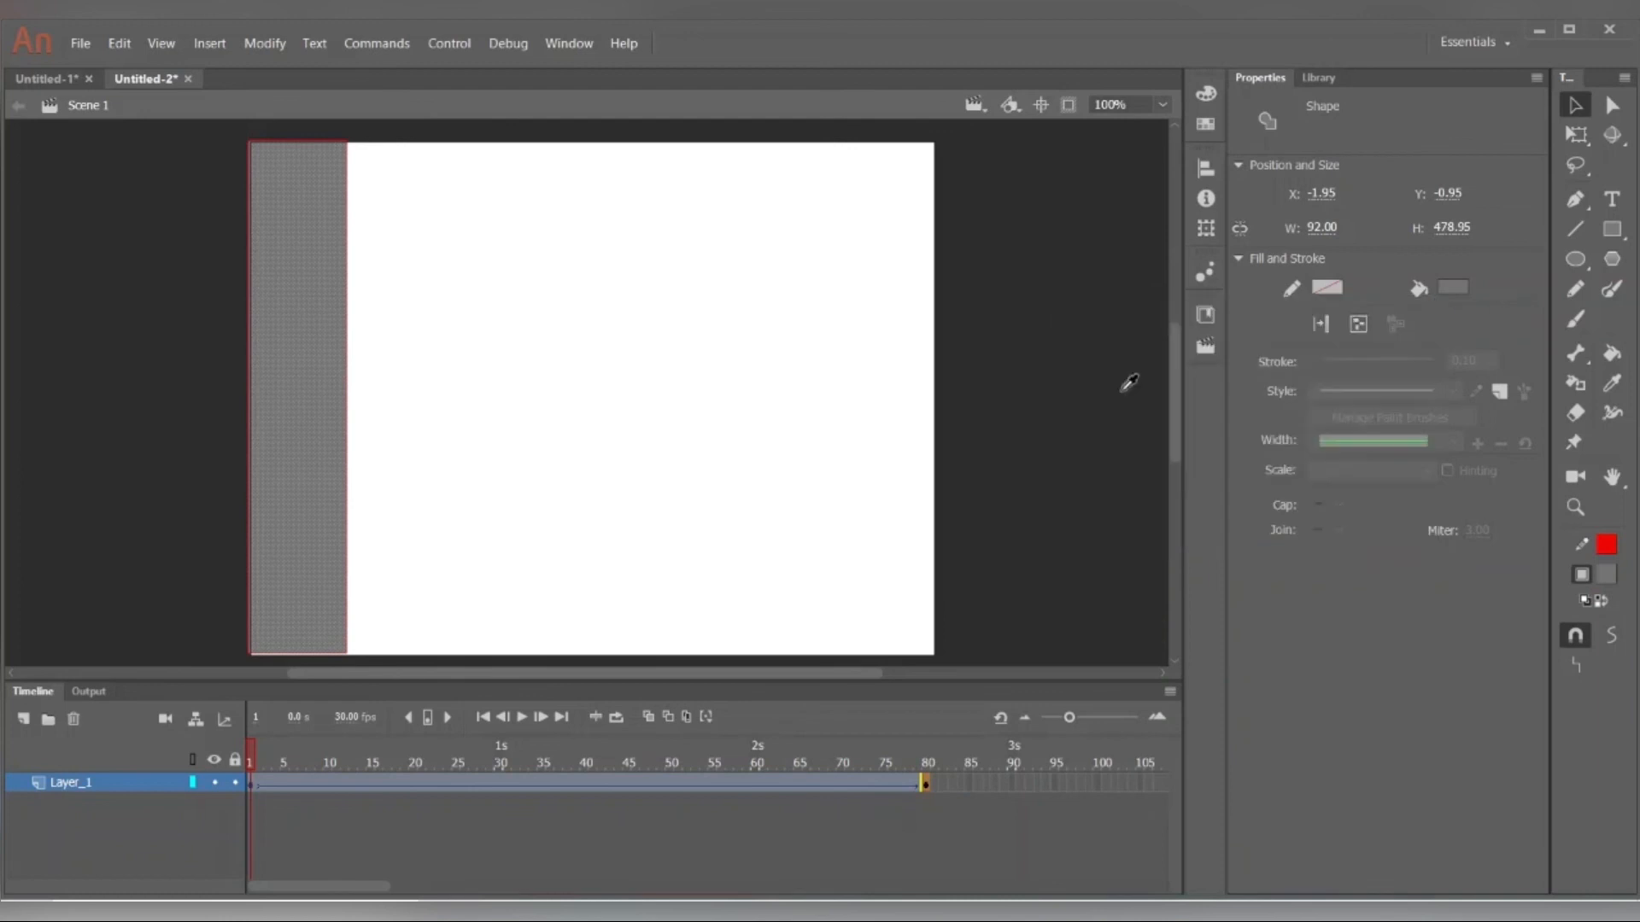
pyautogui.click(238, 125)
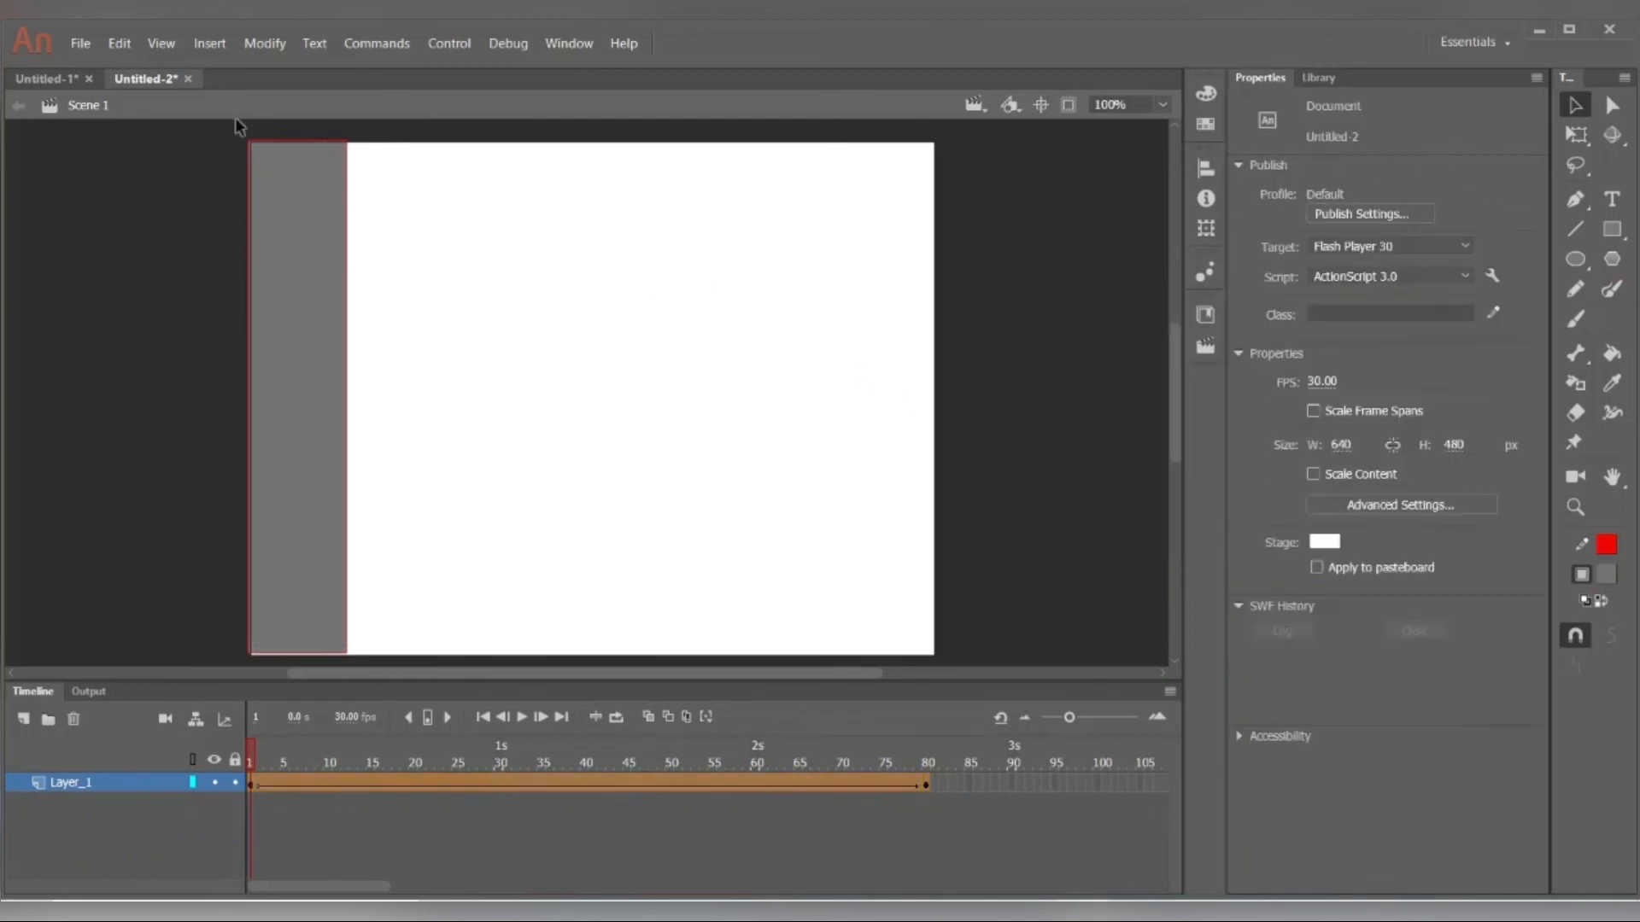
# Move the grey rectangle together with its red outline flush with the stage's left edge and clear the selection.
pyautogui.doubleClick(317, 263)
pyautogui.moveTo(317, 263); pyautogui.dragTo(320, 261)
pyautogui.click(780, 378)
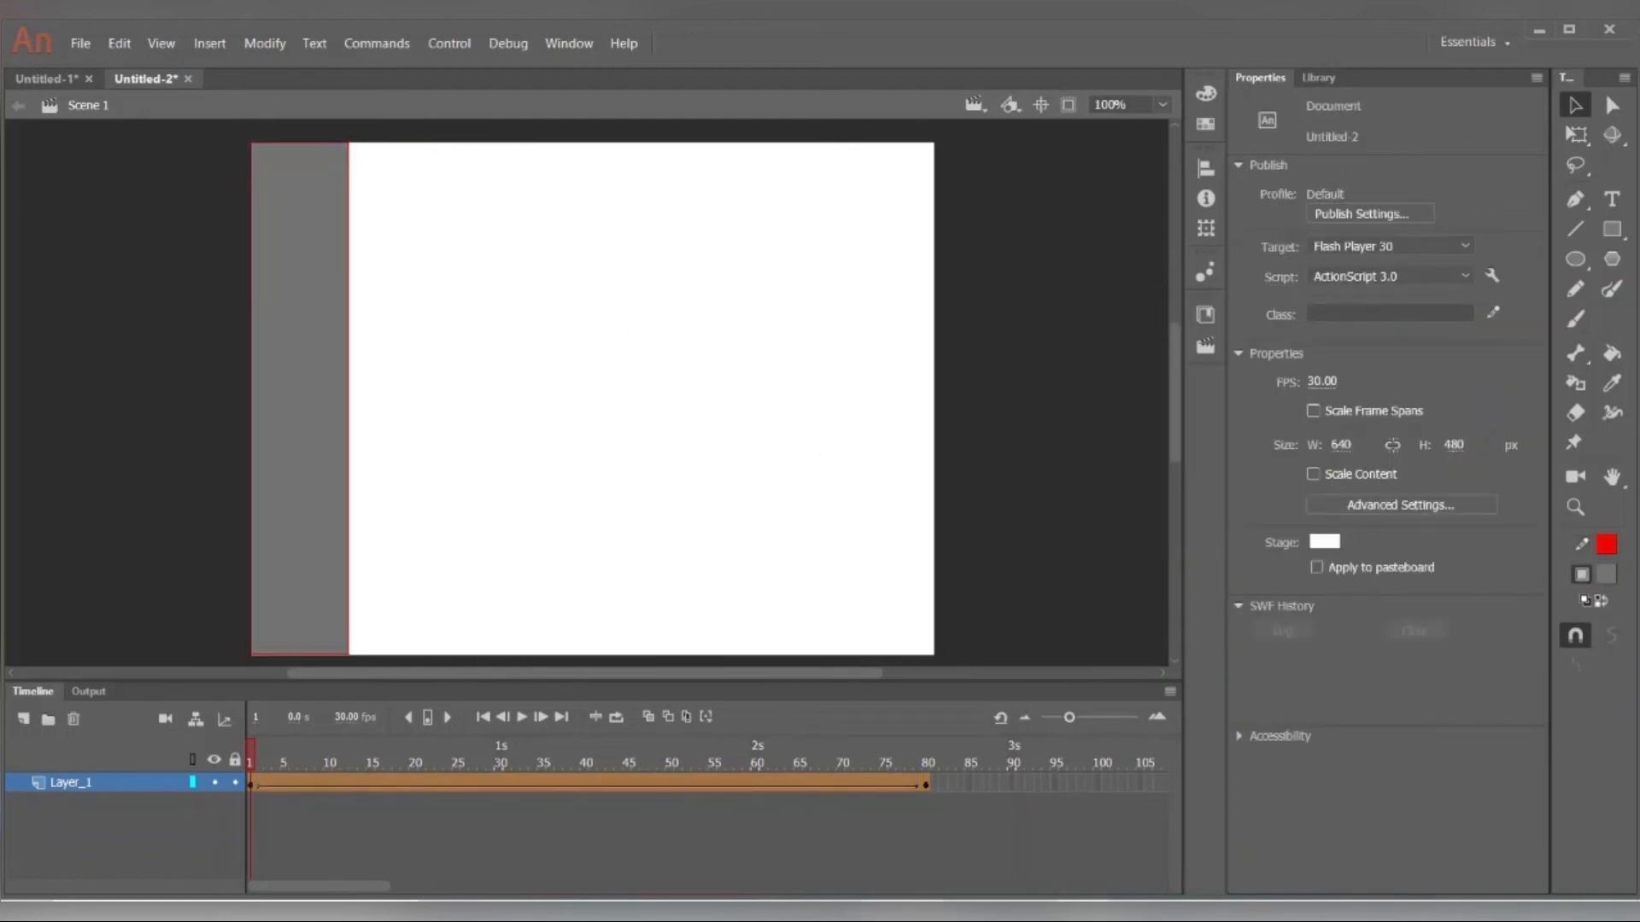
# Play the morph from the grey rectangle to the ring with text several times to review it.
pyautogui.click(925, 784)
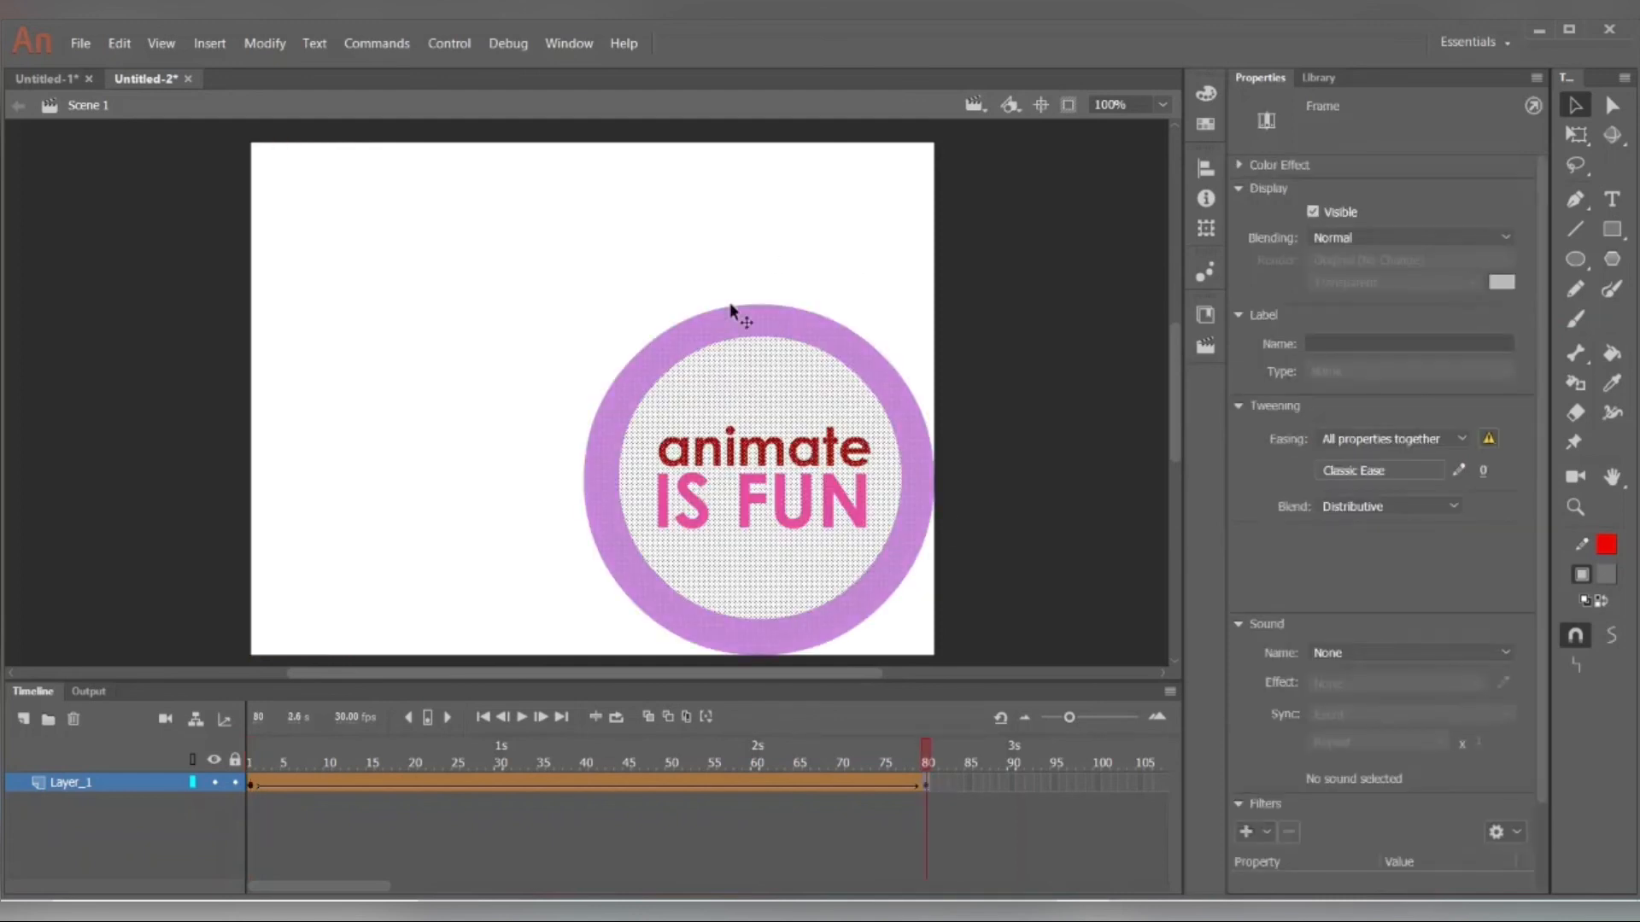
pyautogui.press('Return')
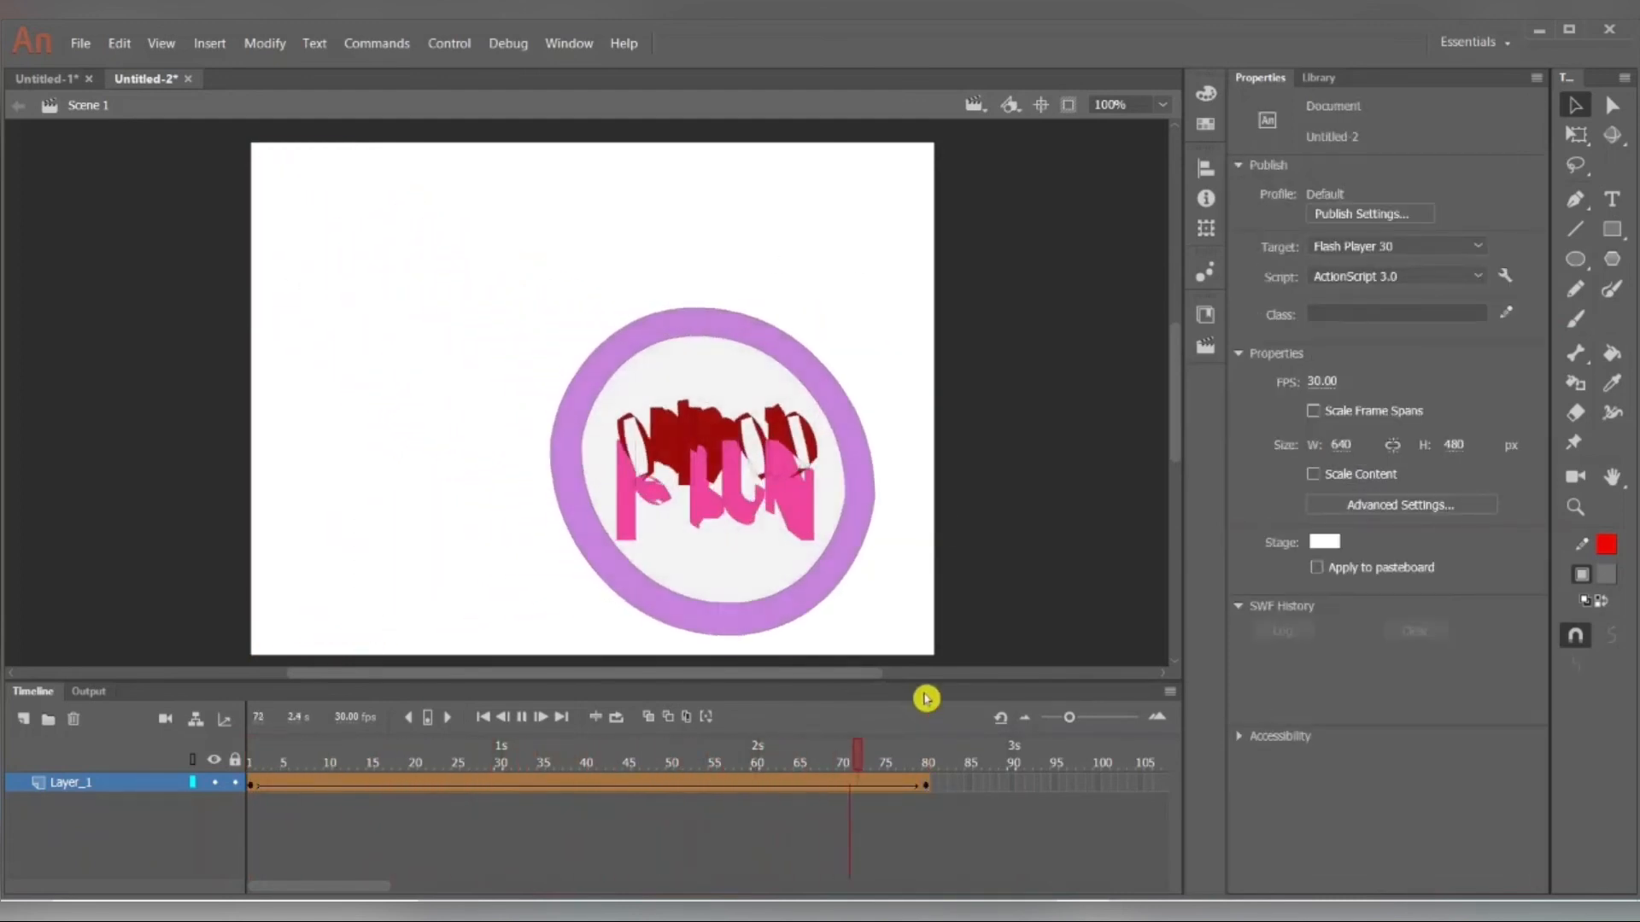
pyautogui.press('Return')
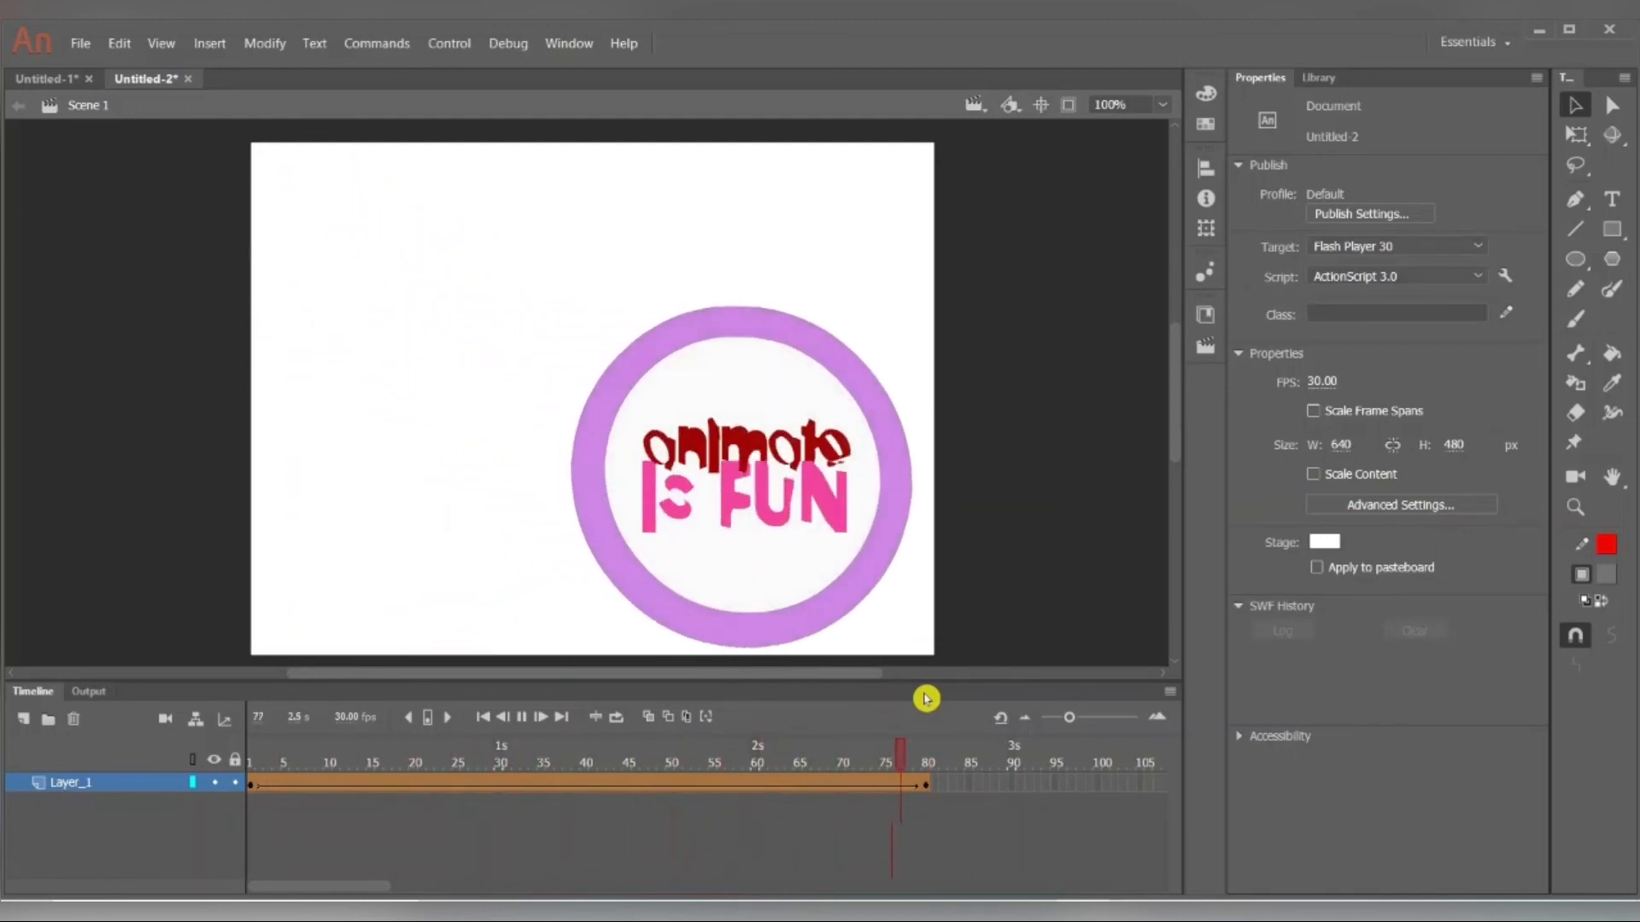
pyautogui.press('Return')
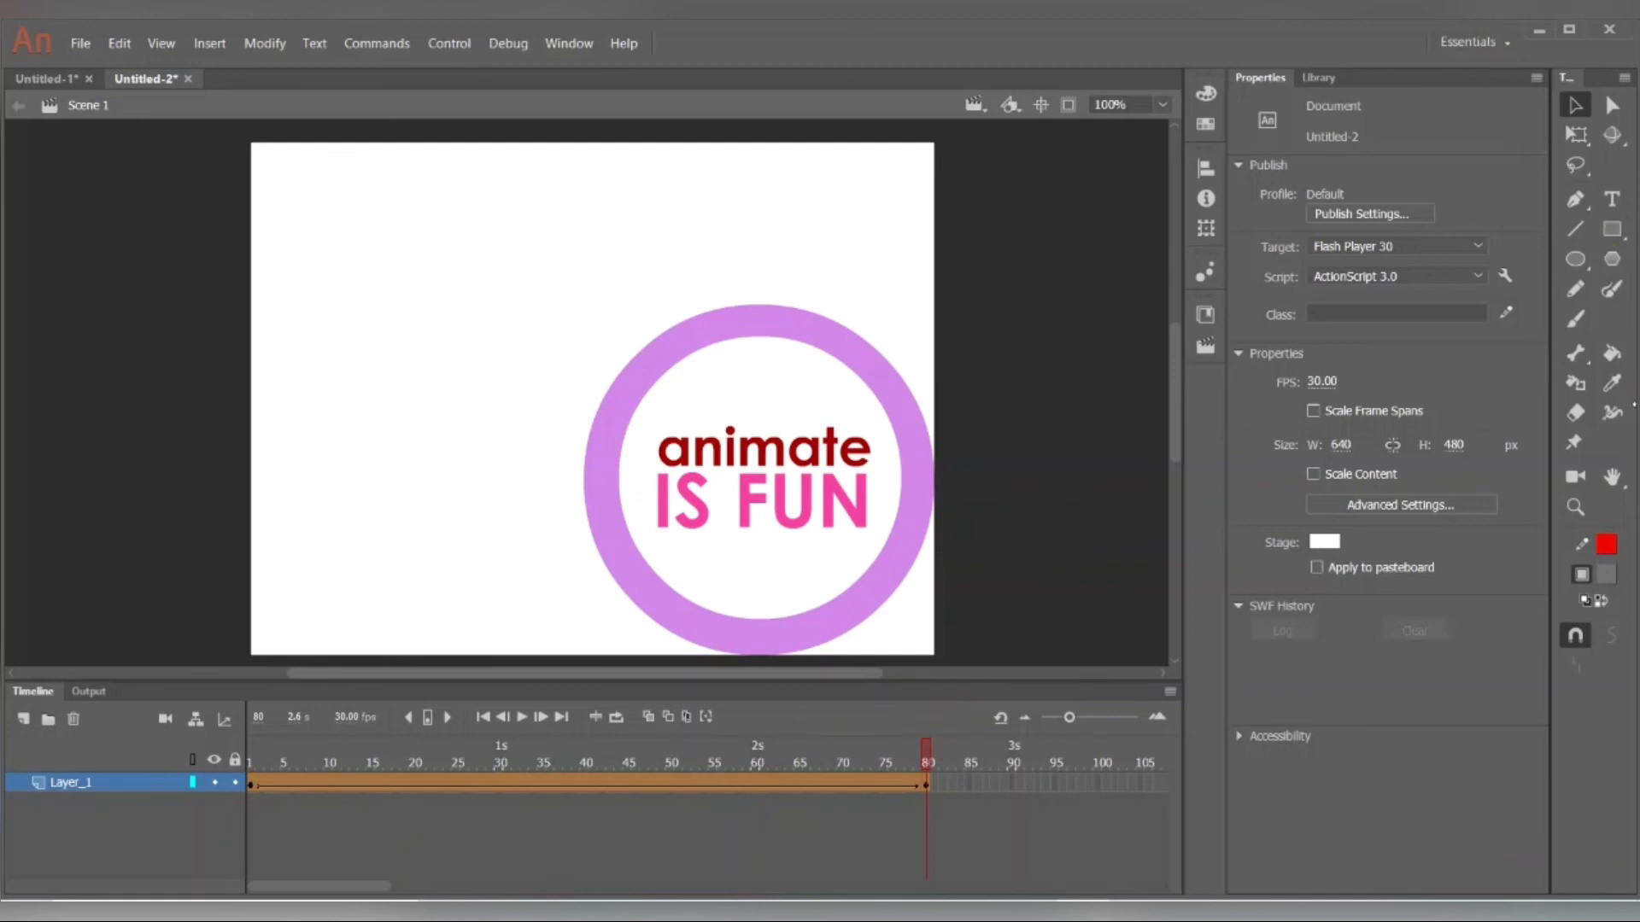
pyautogui.click(1622, 412)
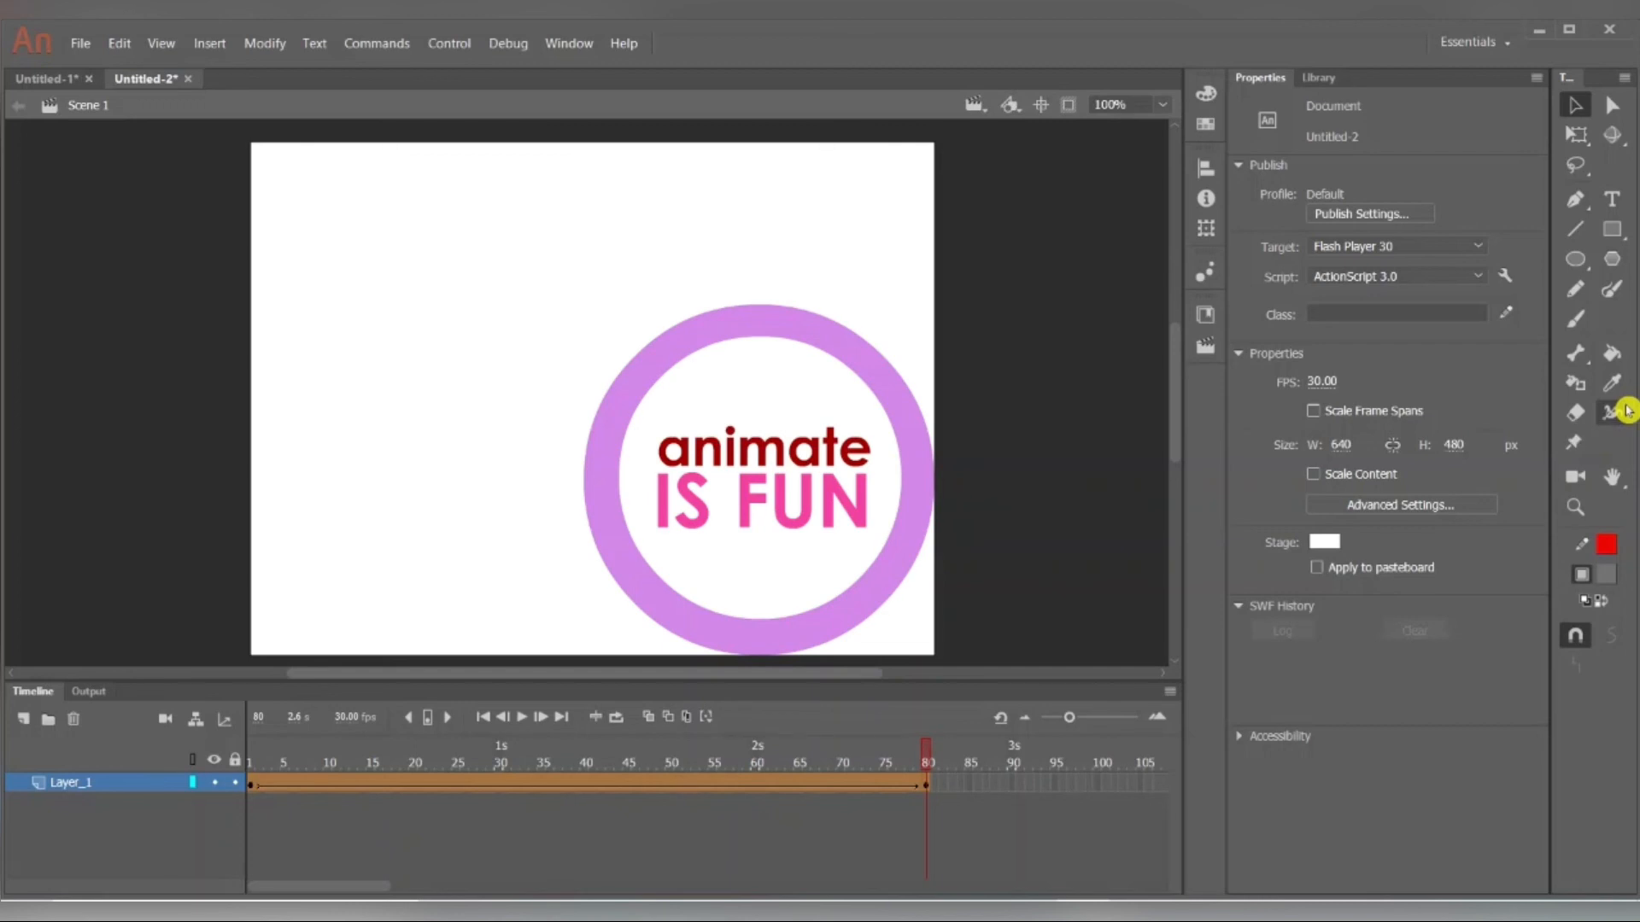